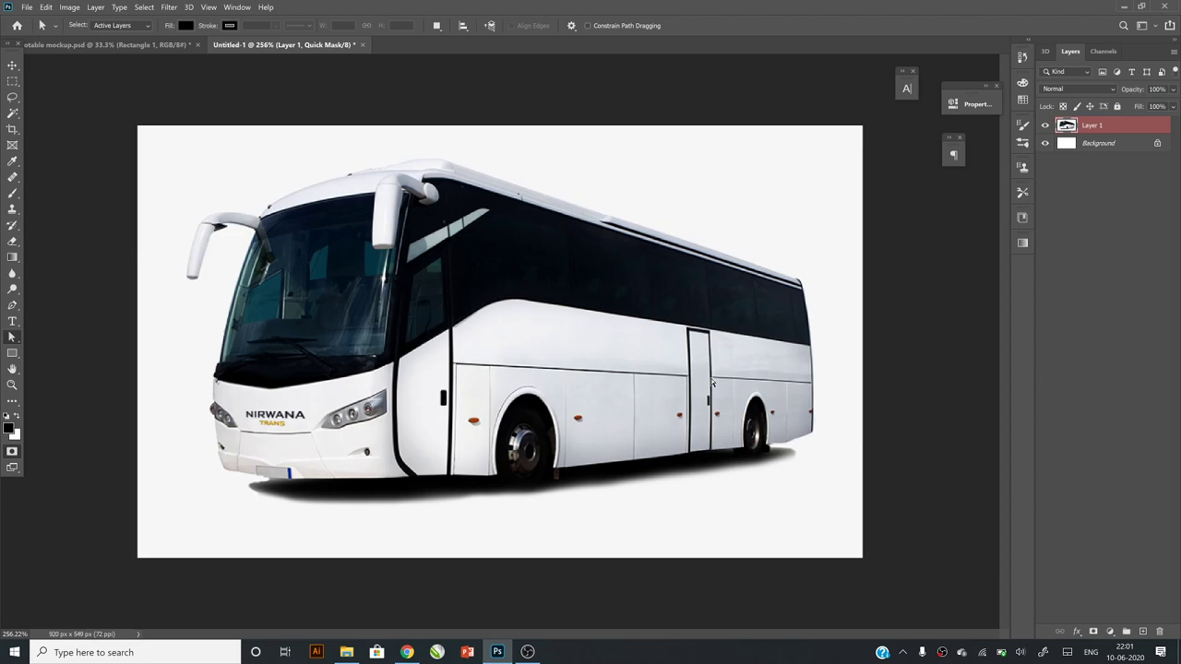
Step: Exit Quick Mask mode, switch to the Pen tool and zoom in on the bus
click(12, 451)
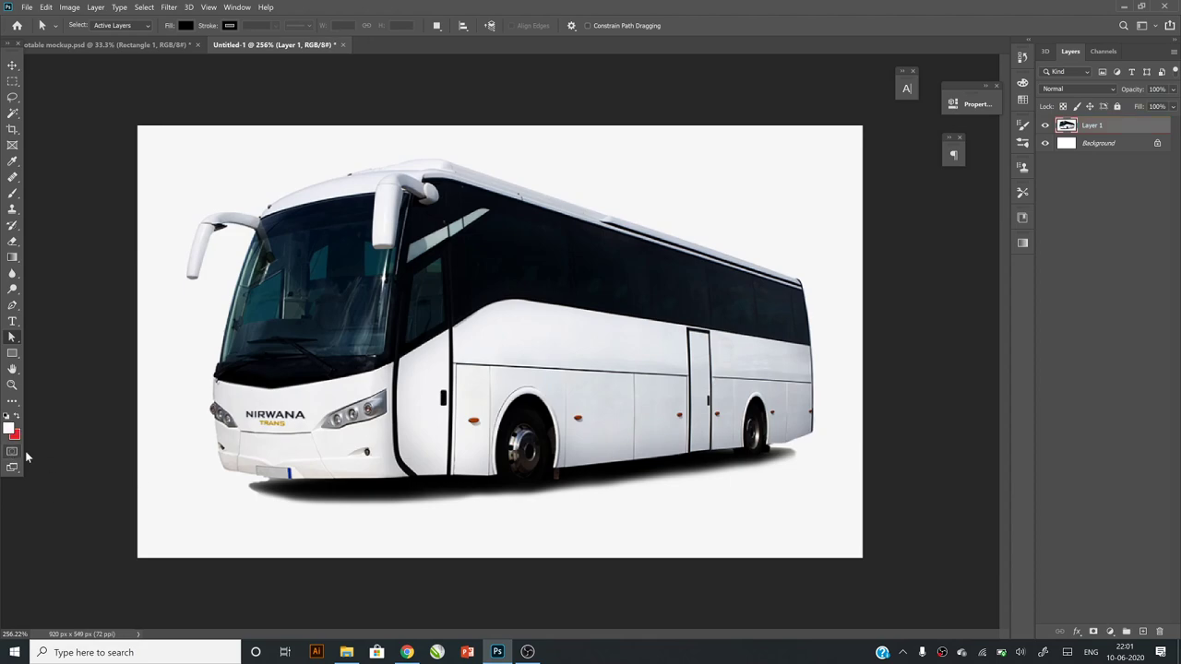
key(p)
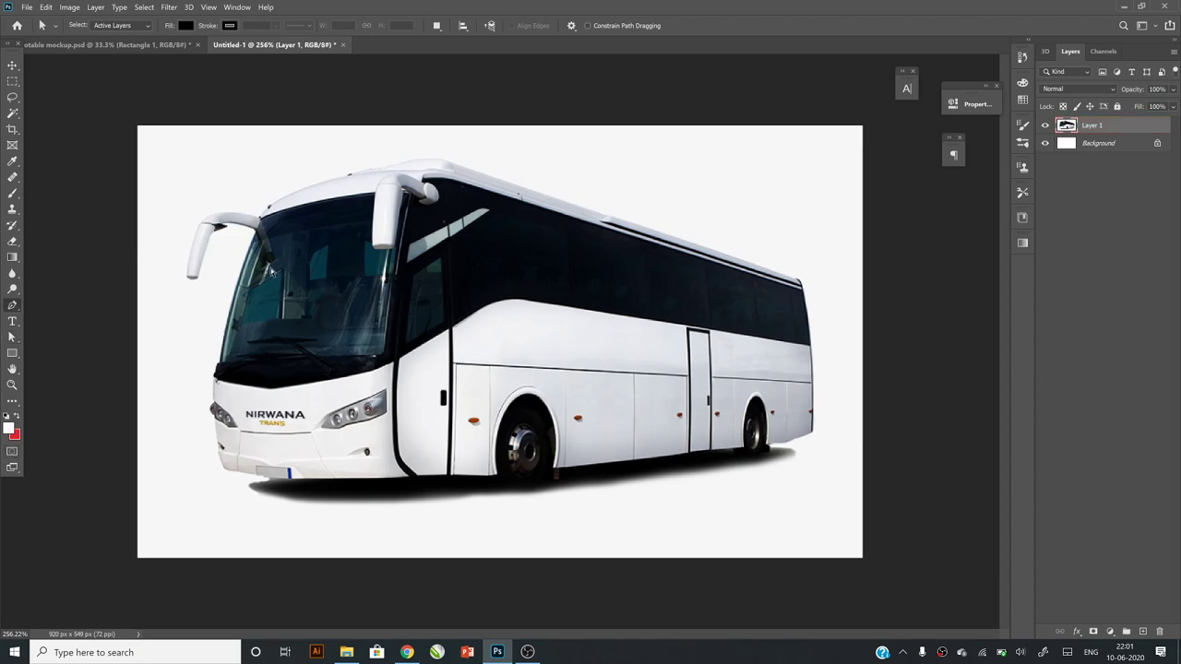
scroll(496, 345, up, 1)
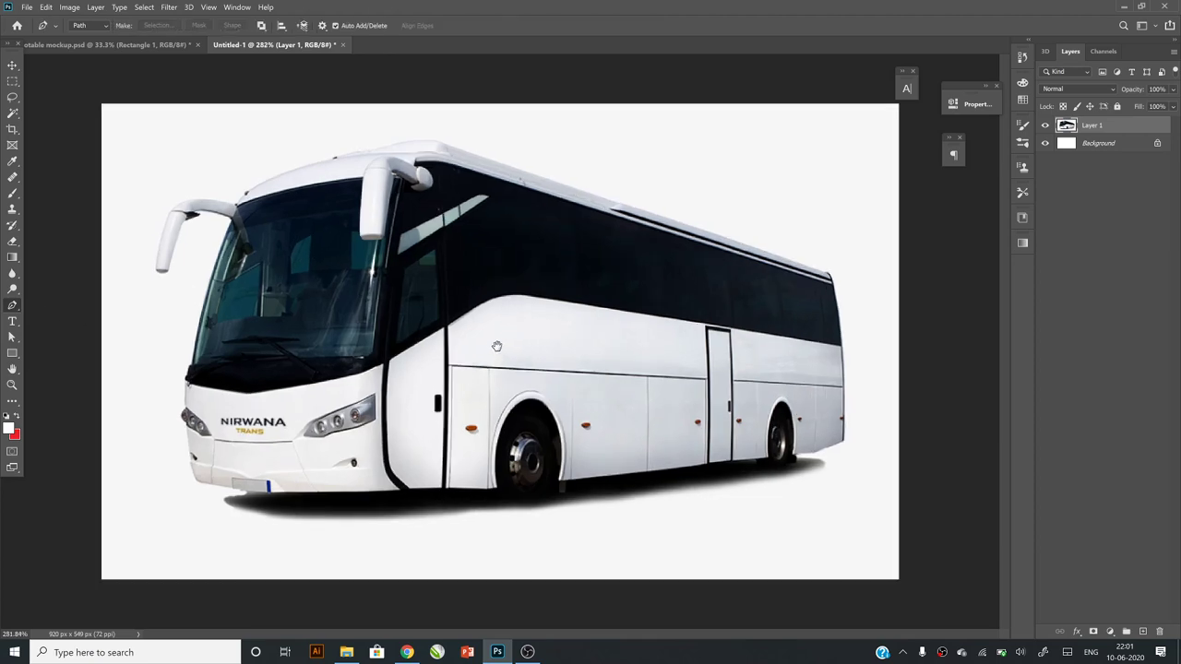
scroll(507, 365, up, 1)
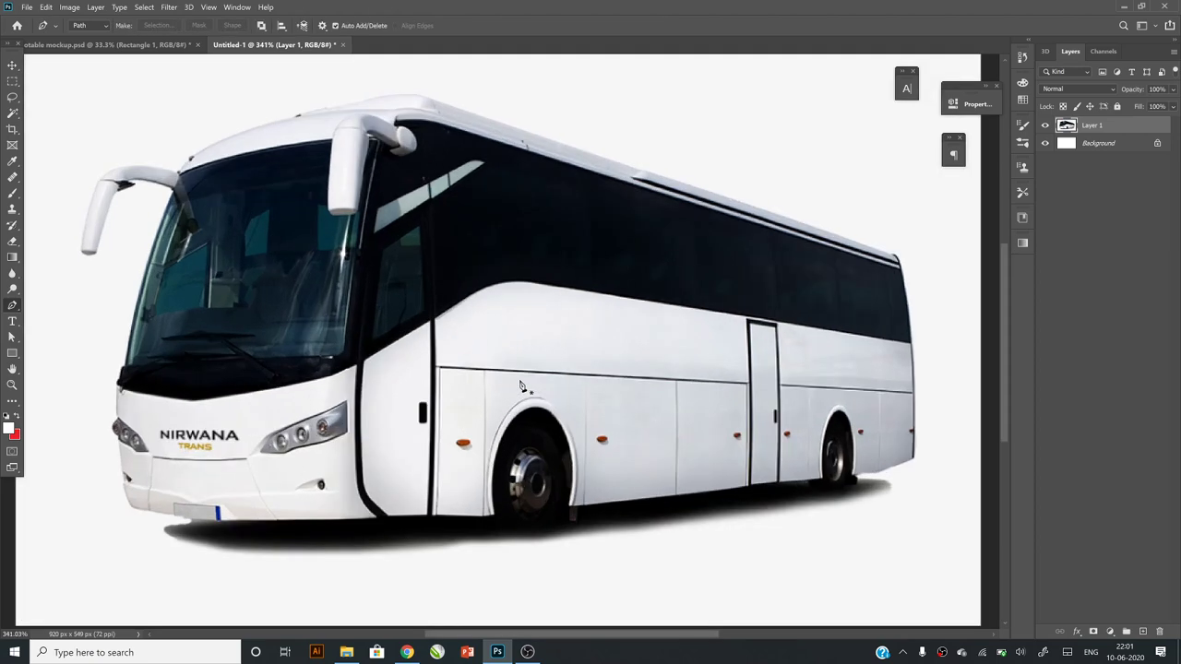
scroll(480, 364, up, 1)
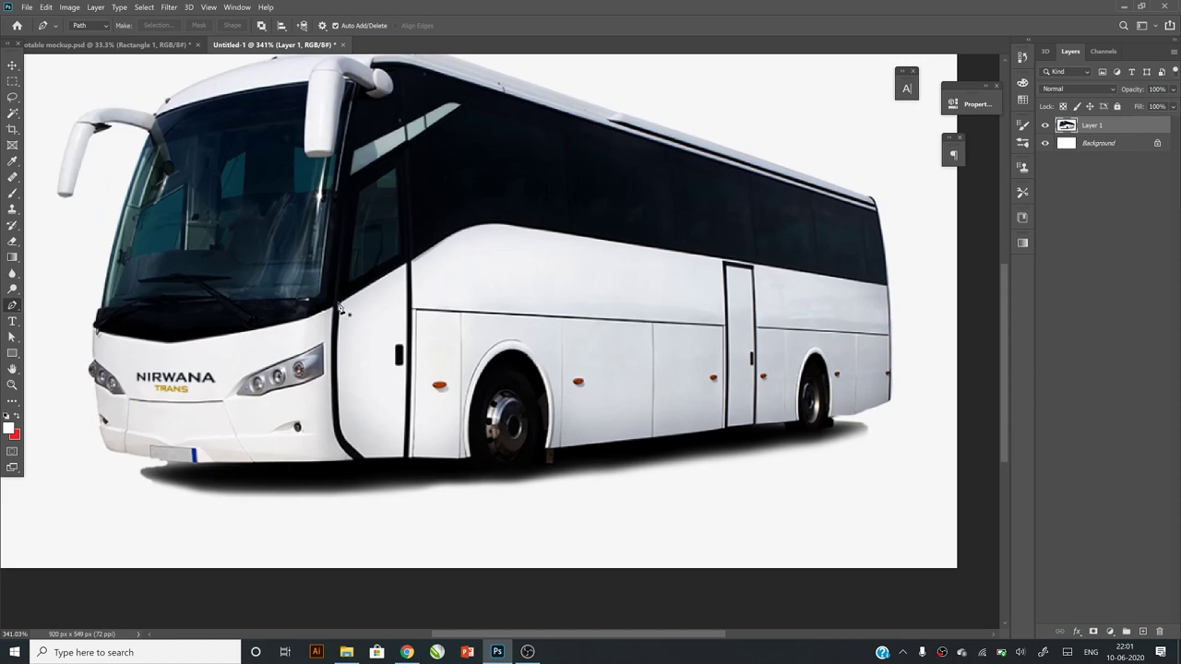
Step: Trace the path along the window line from the front edge to the bus's rear edge
click(337, 304)
key(ctrl+z)
click(414, 262)
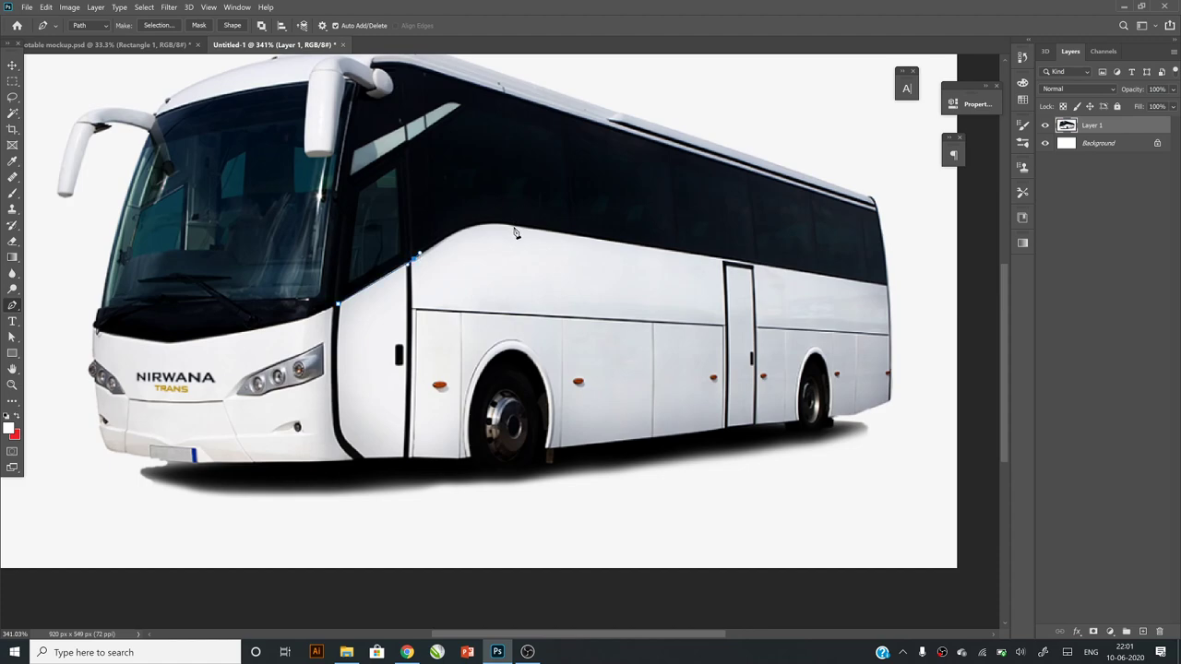
drag(515, 227, 584, 239)
key(ctrl+z)
drag(491, 224, 509, 228)
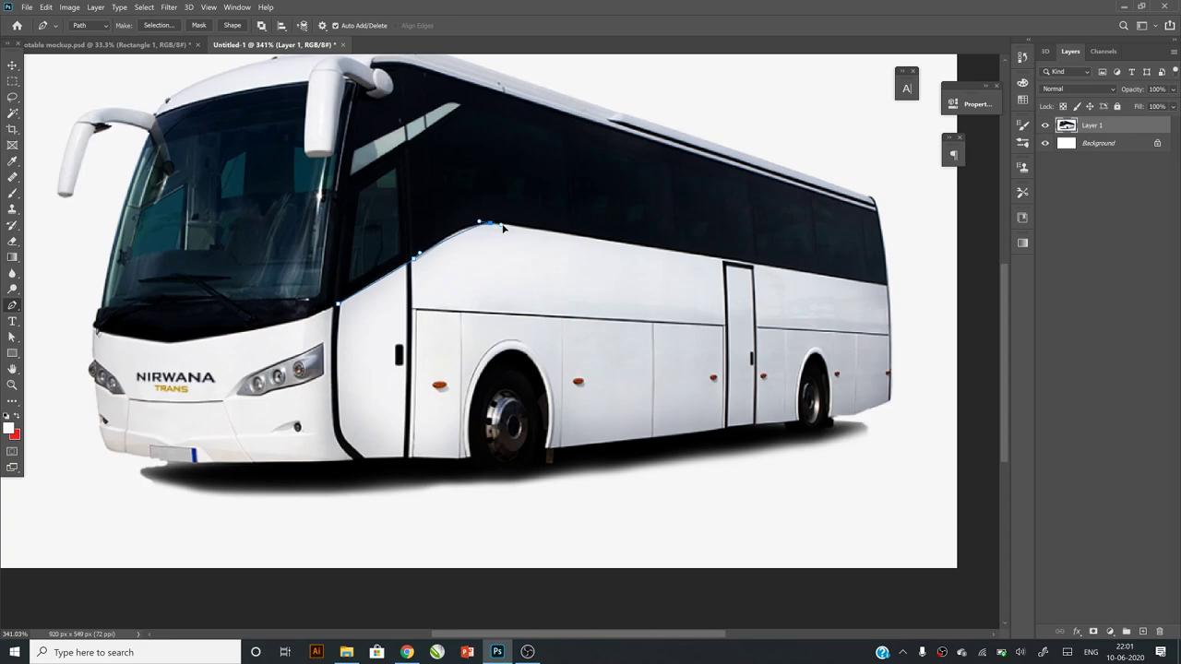
click(888, 286)
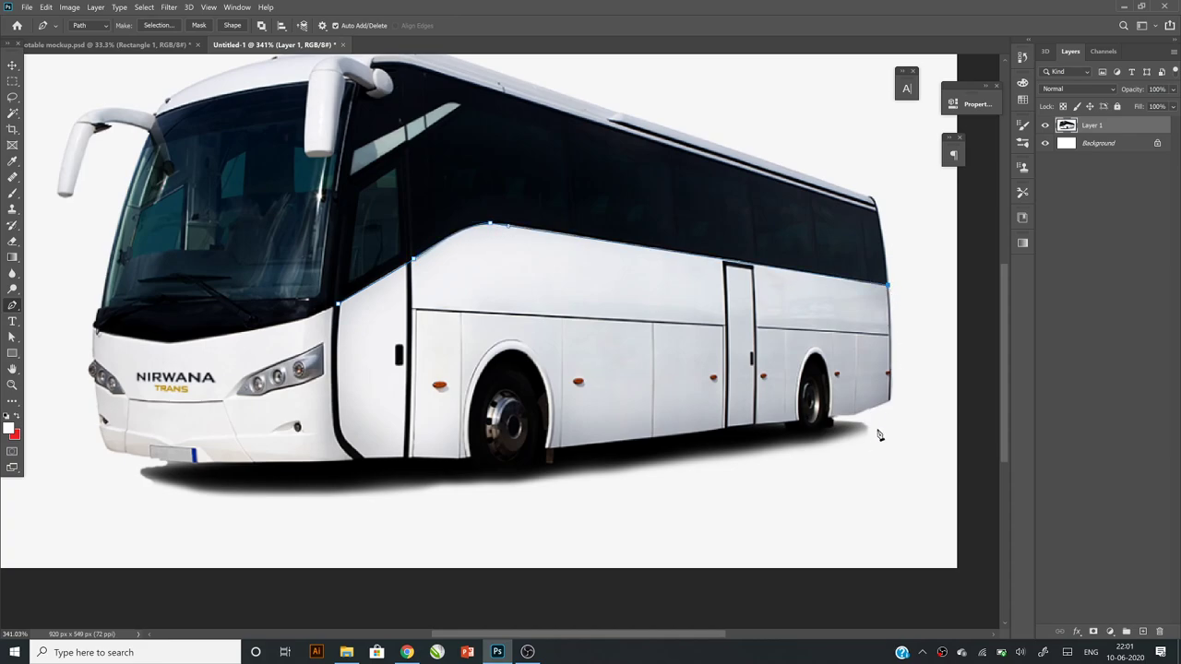
drag(889, 406, 887, 422)
Step: Curve the path around the rear wheel arch and along the bus's bottom edge
drag(816, 353, 797, 351)
mouse_move(799, 420)
mouse_down()
mouse_move(812, 467)
mouse_move(804, 492)
mouse_up()
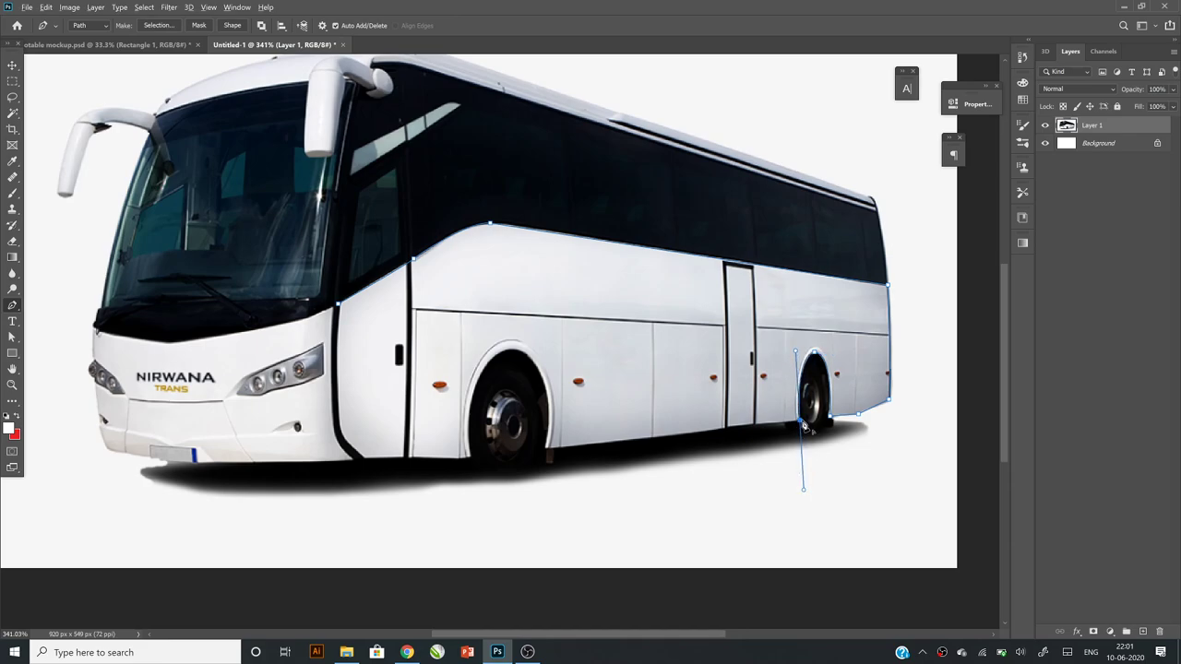
alt+click(802, 423)
click(721, 431)
key(ctrl+z)
drag(742, 427, 730, 429)
click(547, 453)
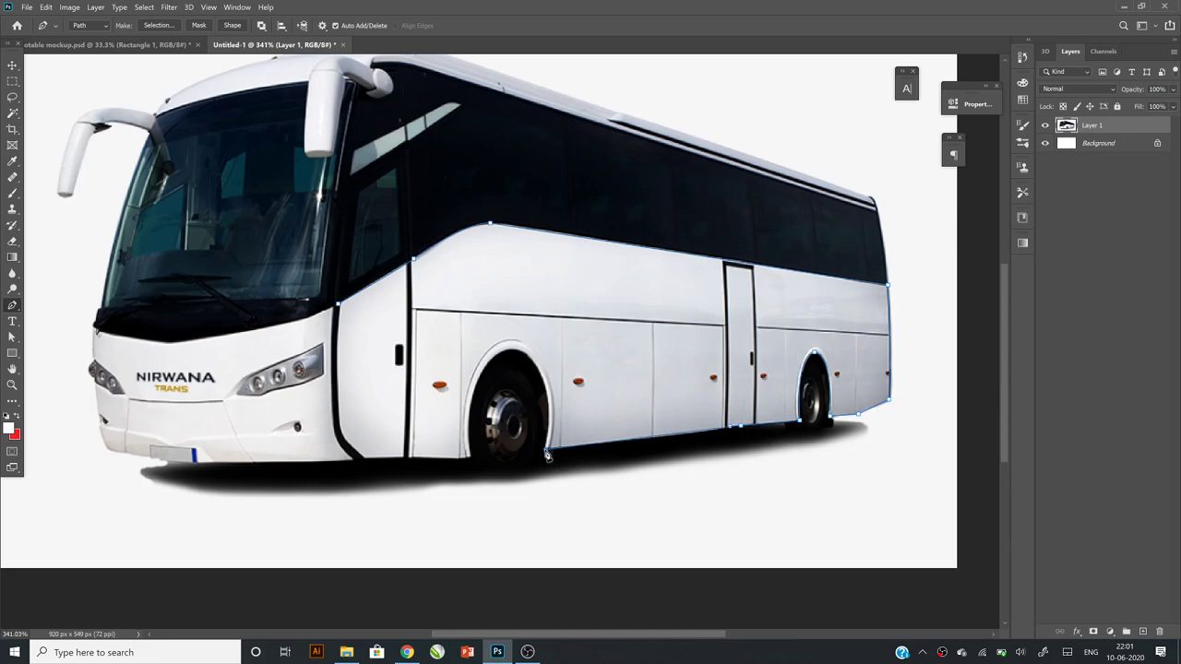
Step: Curve the path around the front wheel arch and close it up the front edge
drag(525, 354, 488, 328)
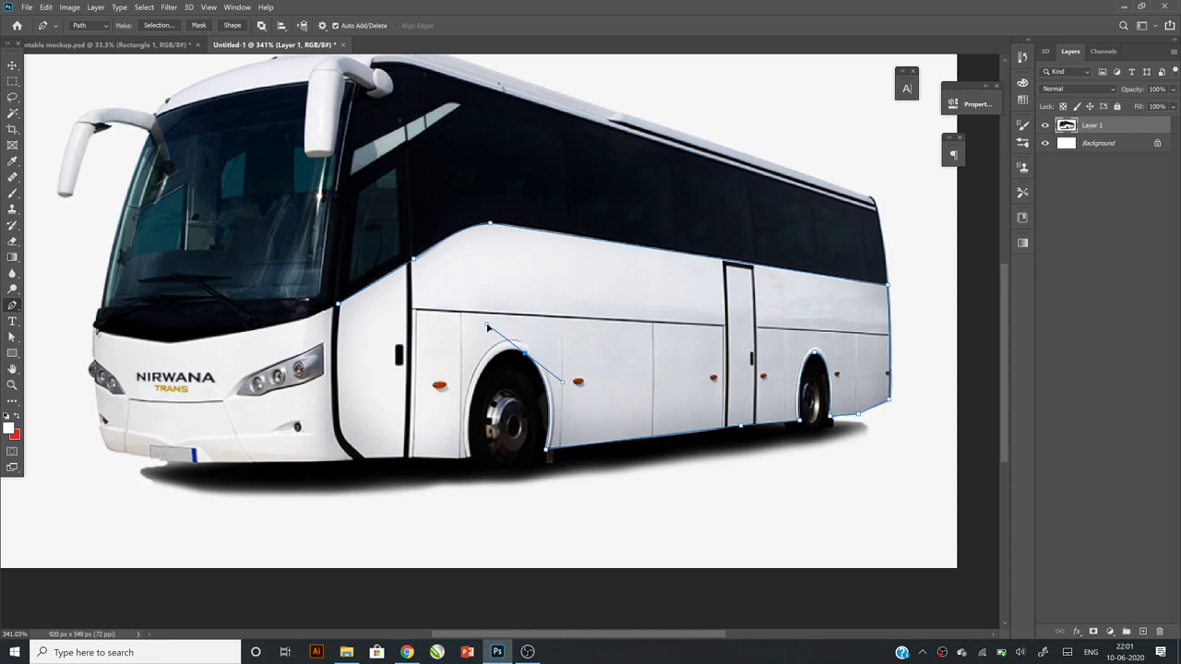
click(525, 354)
scroll(491, 448, down, 1)
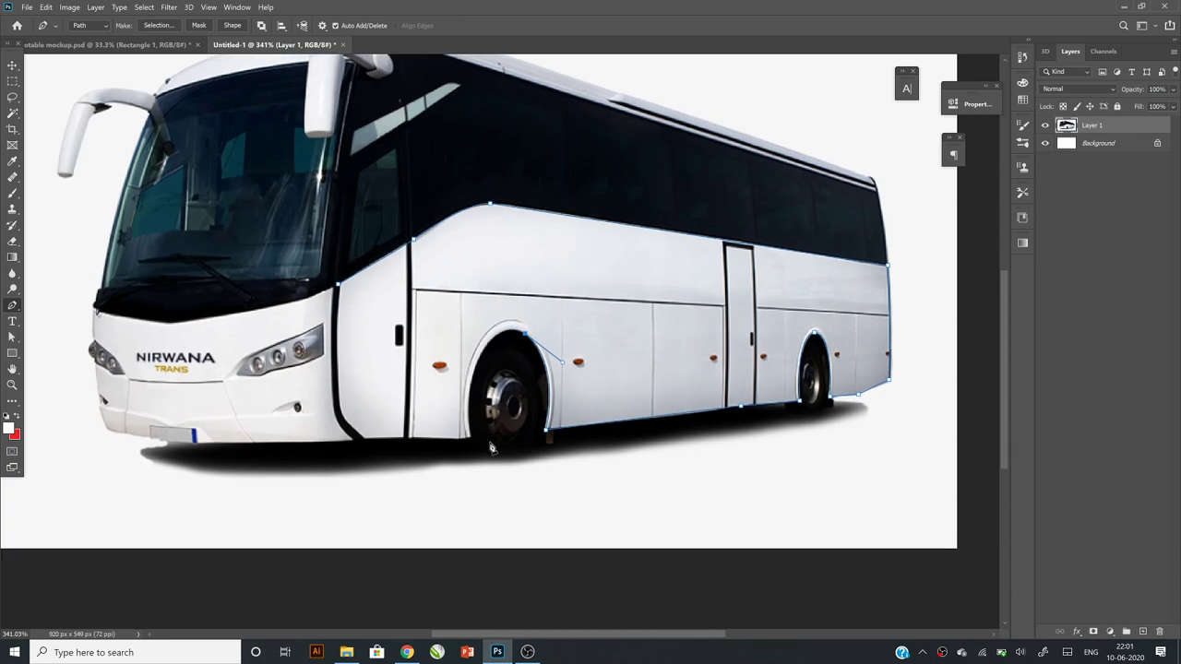
drag(471, 435, 478, 563)
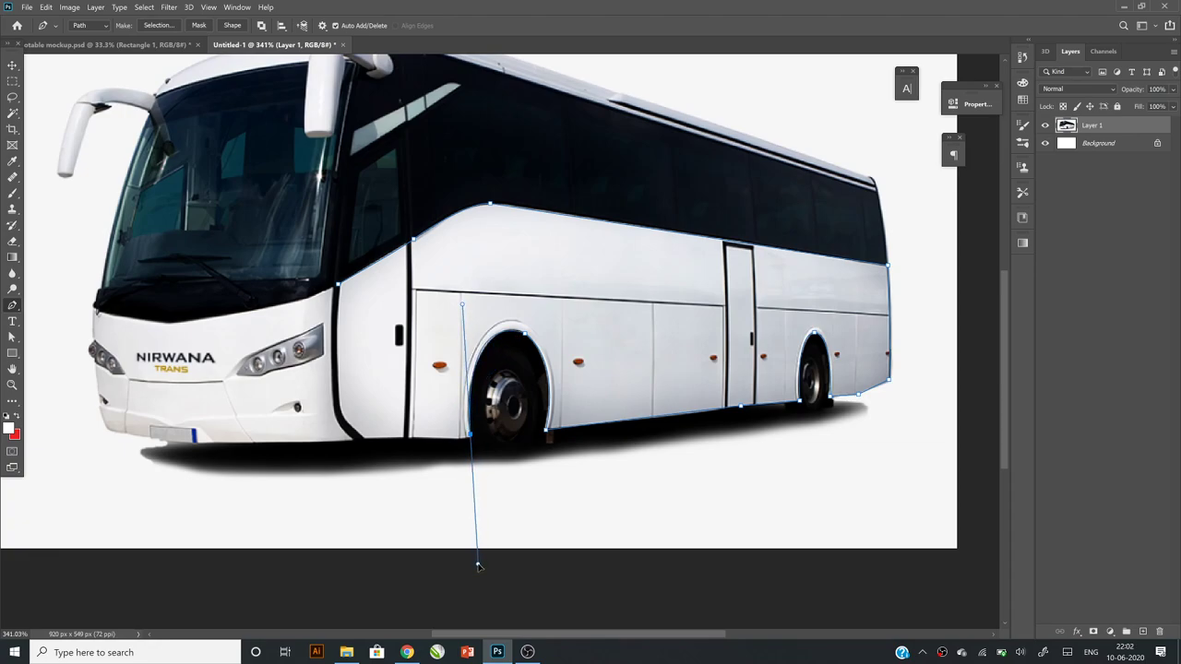
alt+click(470, 436)
drag(437, 439, 409, 438)
drag(367, 439, 349, 437)
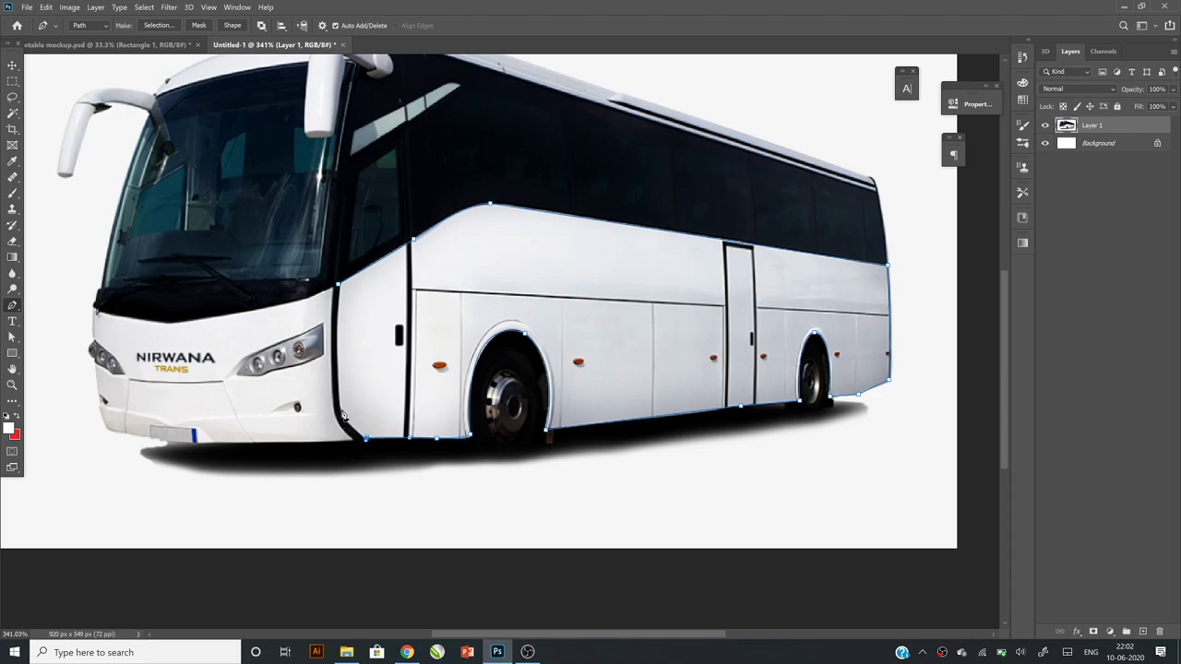
click(339, 407)
drag(339, 288, 344, 230)
ctrl+click(383, 212)
Step: Make a 1 px feathered selection from the path and paste the bus body as Layer 2
right_click(402, 317)
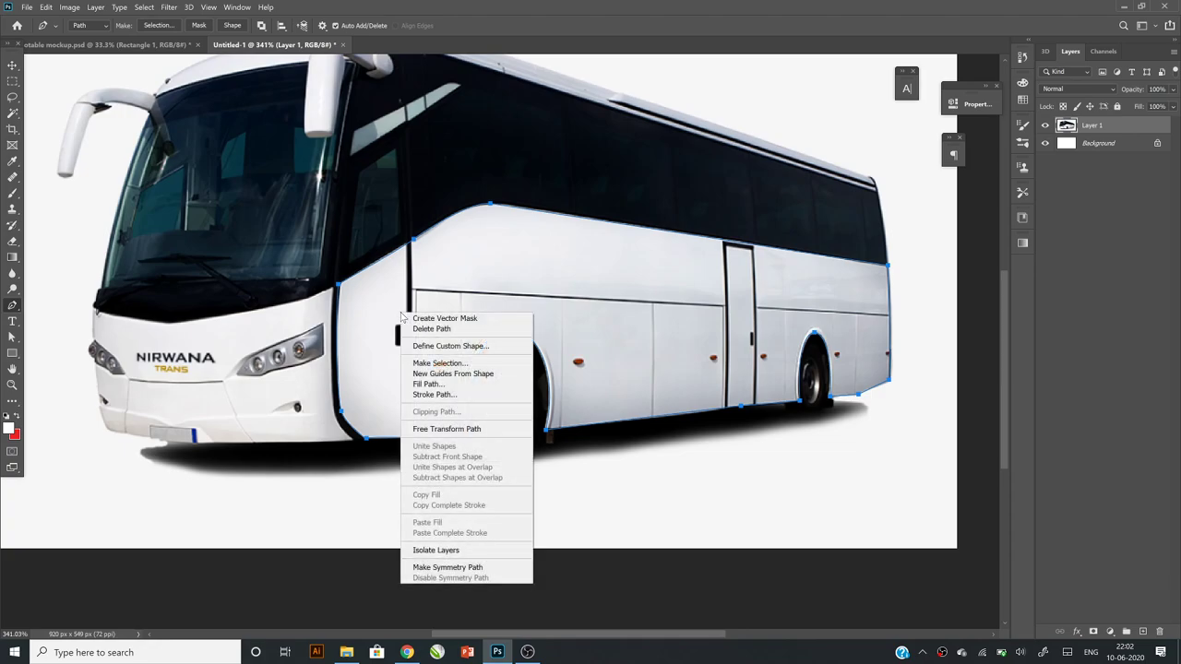
click(460, 365)
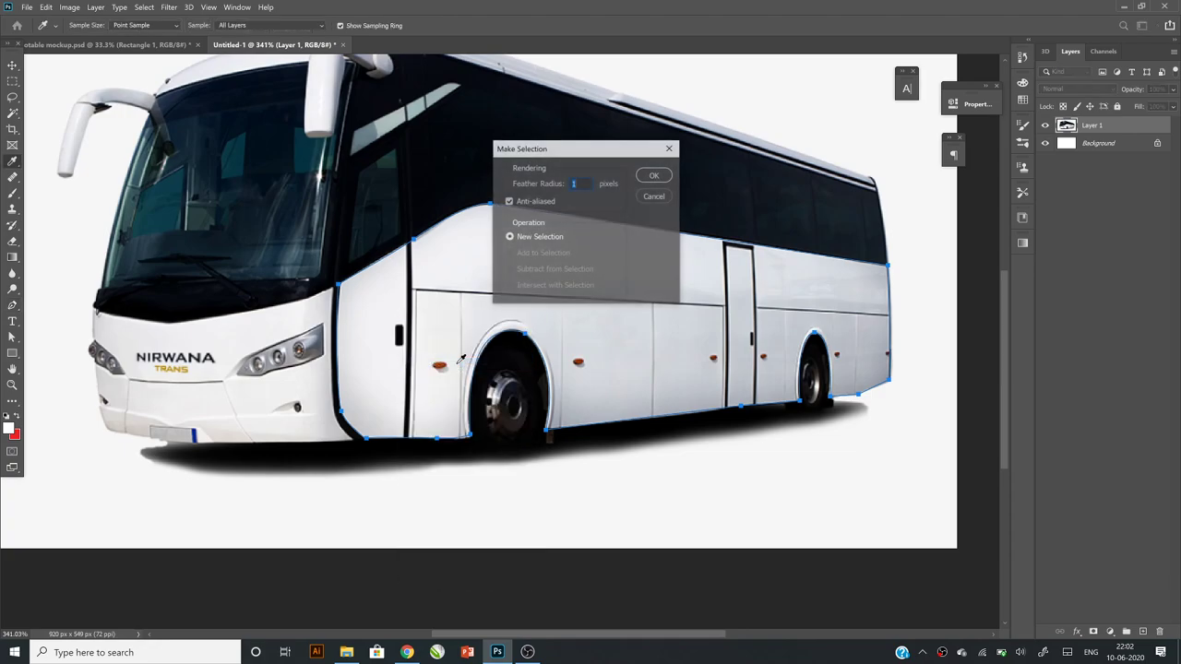
click(655, 177)
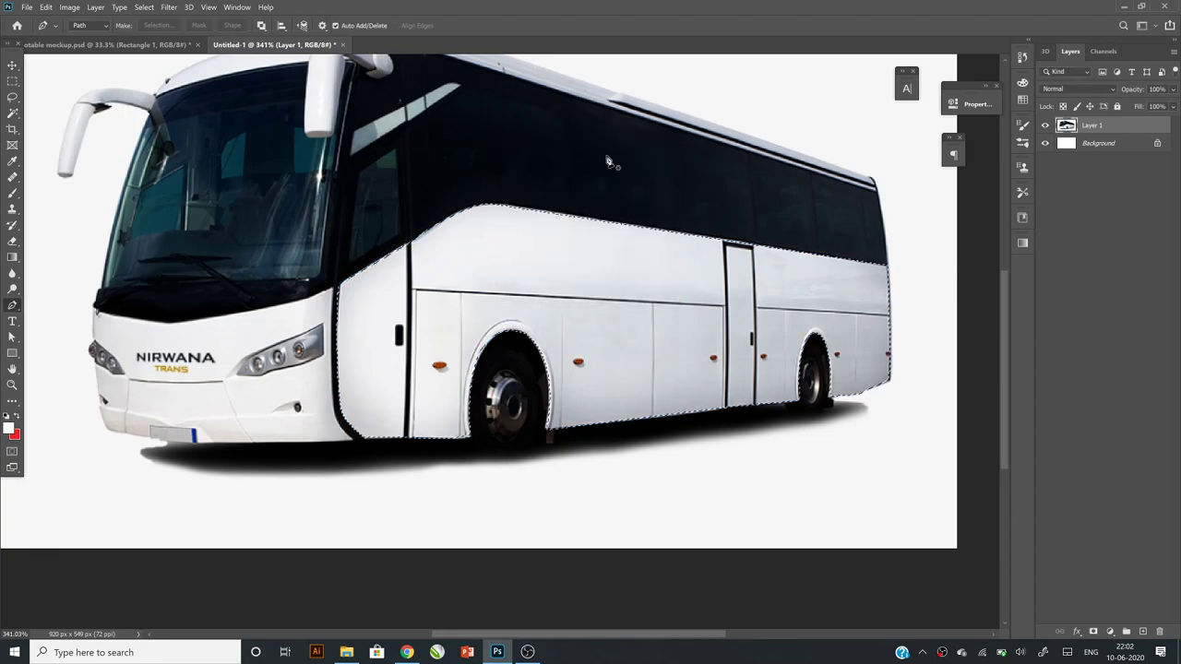
click(45, 7)
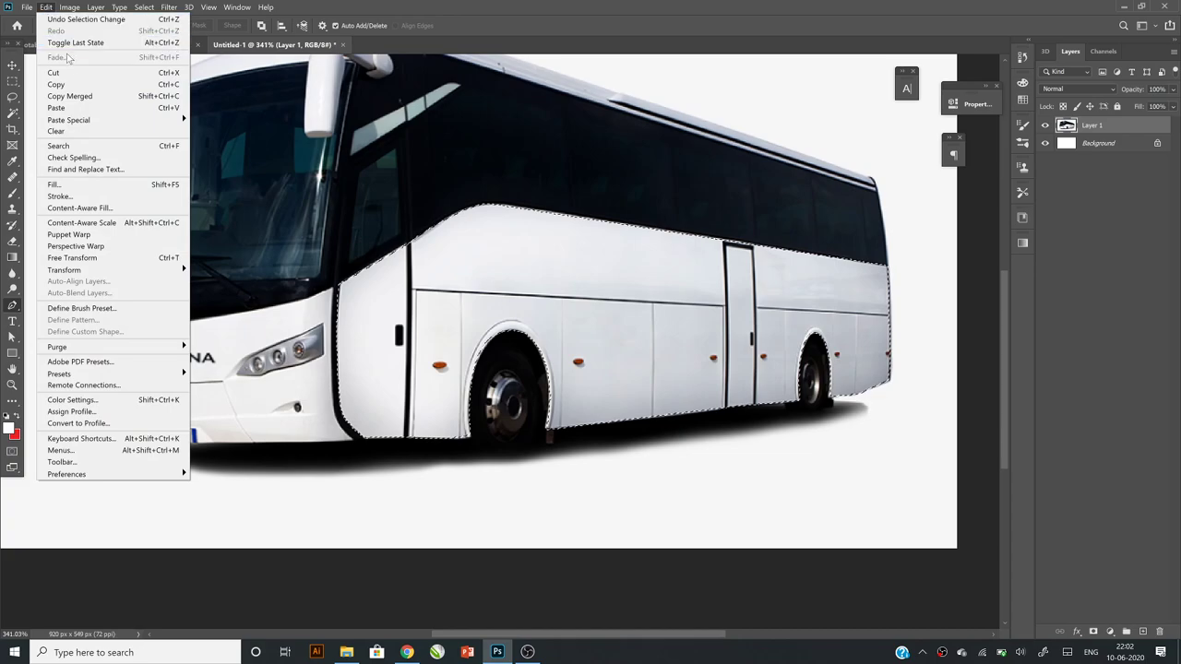
click(66, 108)
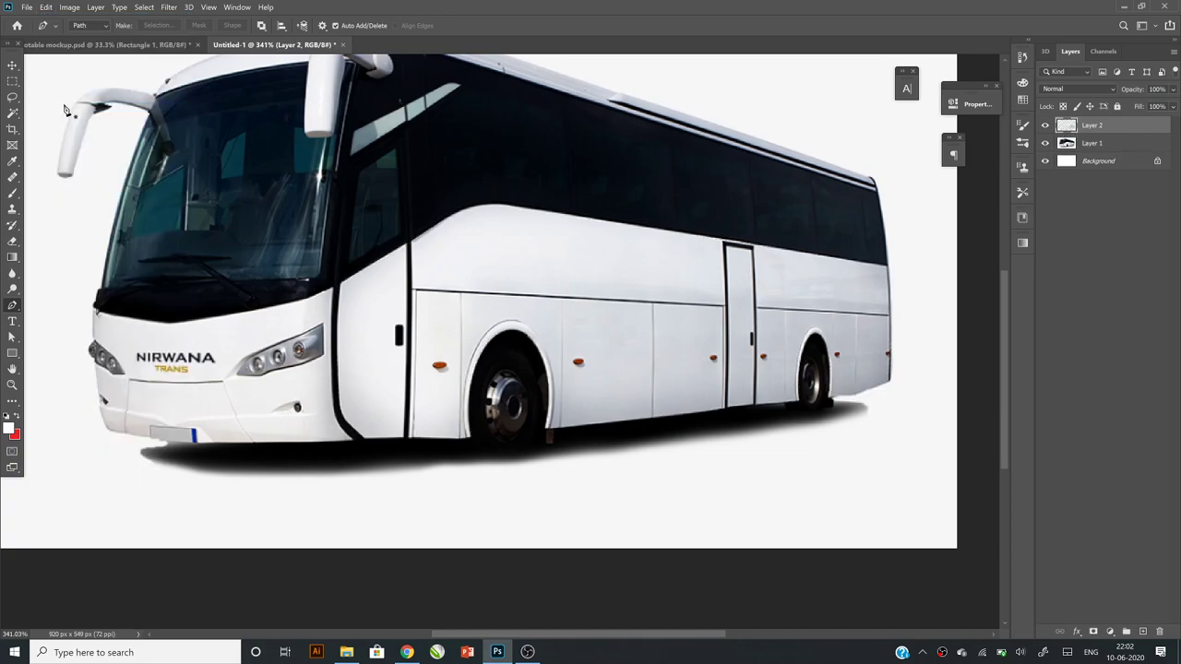
Step: Nudge the layer with the Move tool and fill a new Layer 3 with red
click(12, 66)
drag(544, 346, 594, 367)
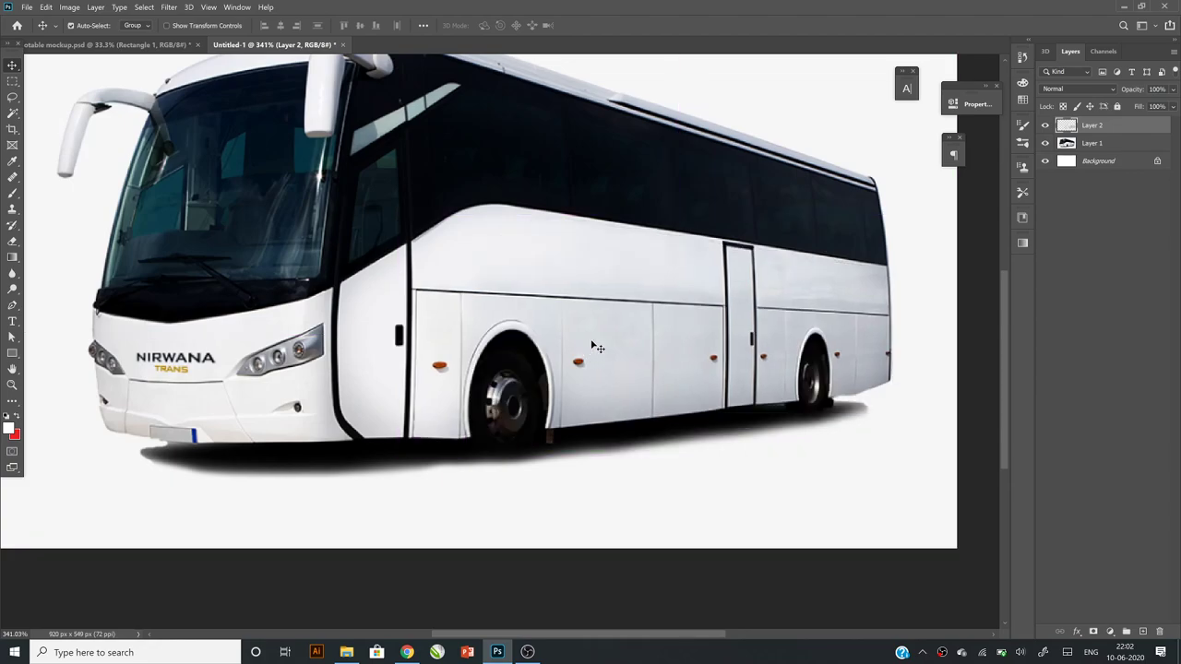
ctrl+click(1067, 126)
click(1143, 632)
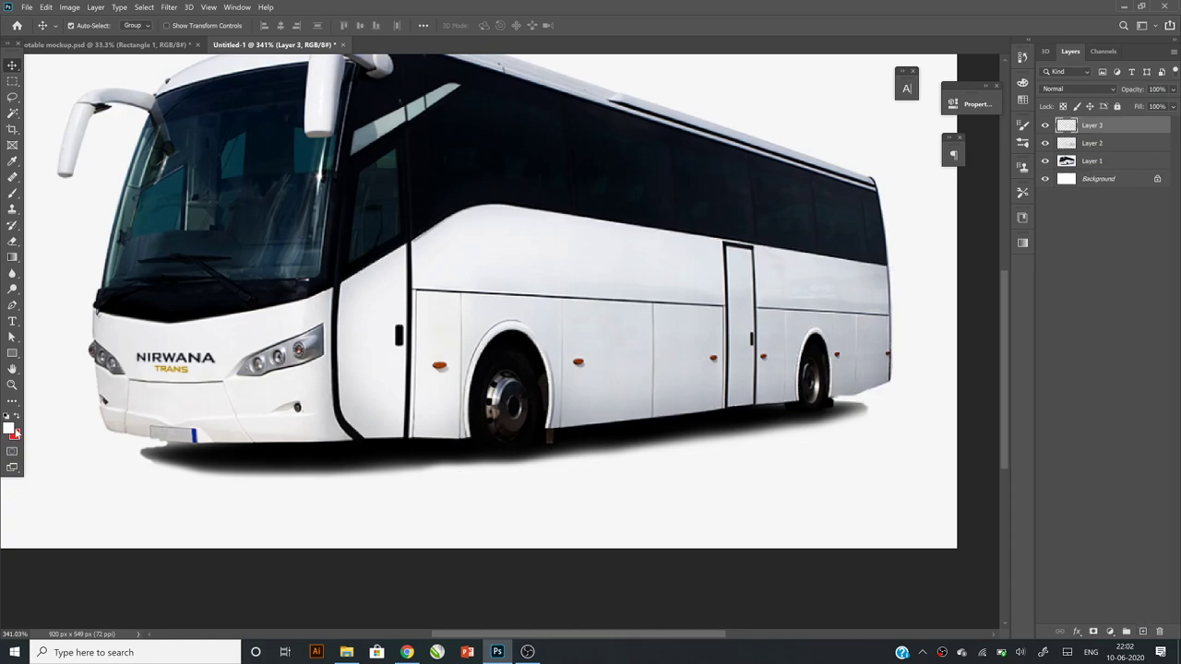
key(ctrl+BackSpace)
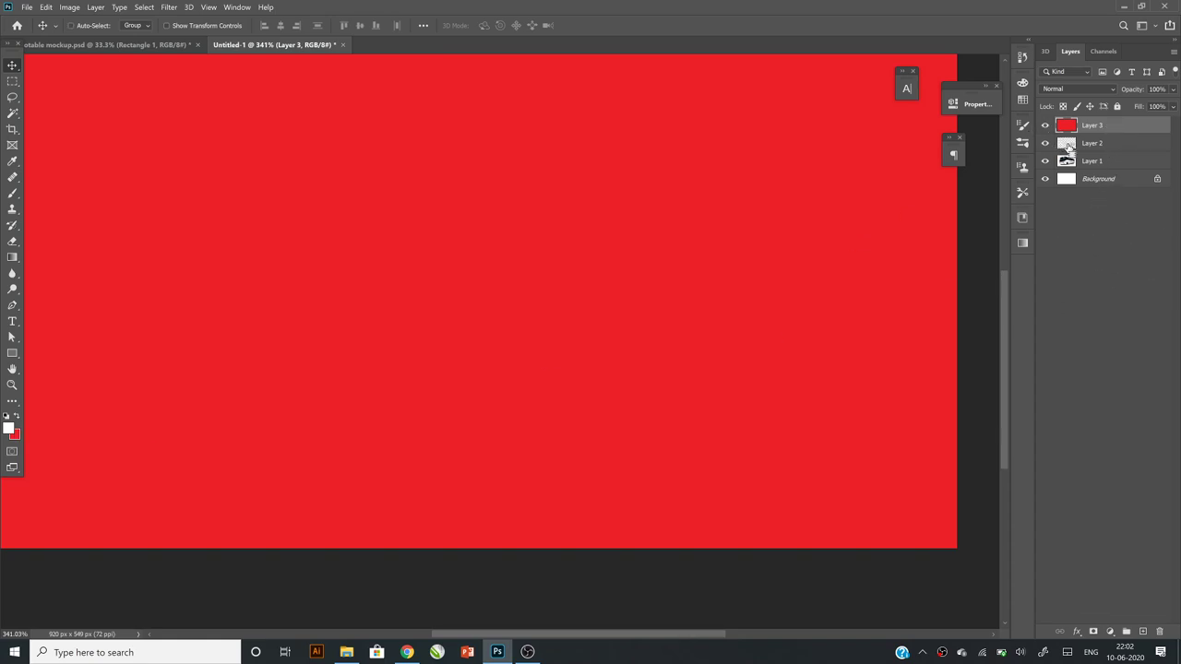
Step: Mask Layer 3 to Layer 2's bus body shape and set it to Multiply
ctrl+click(1067, 147)
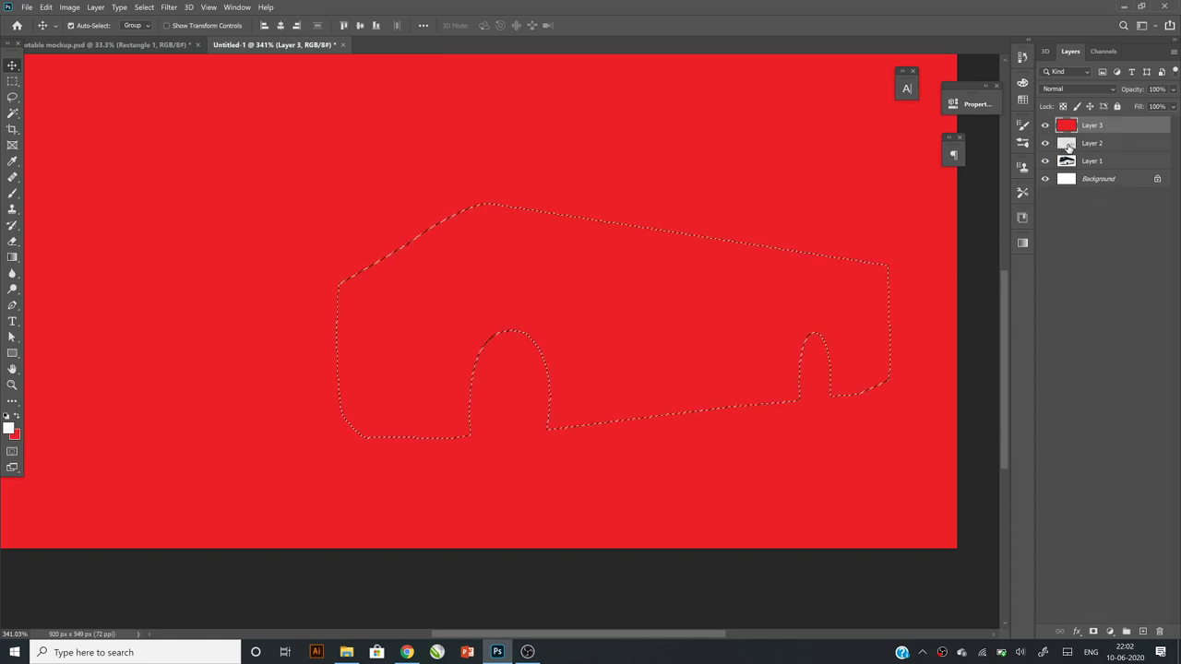
click(1093, 632)
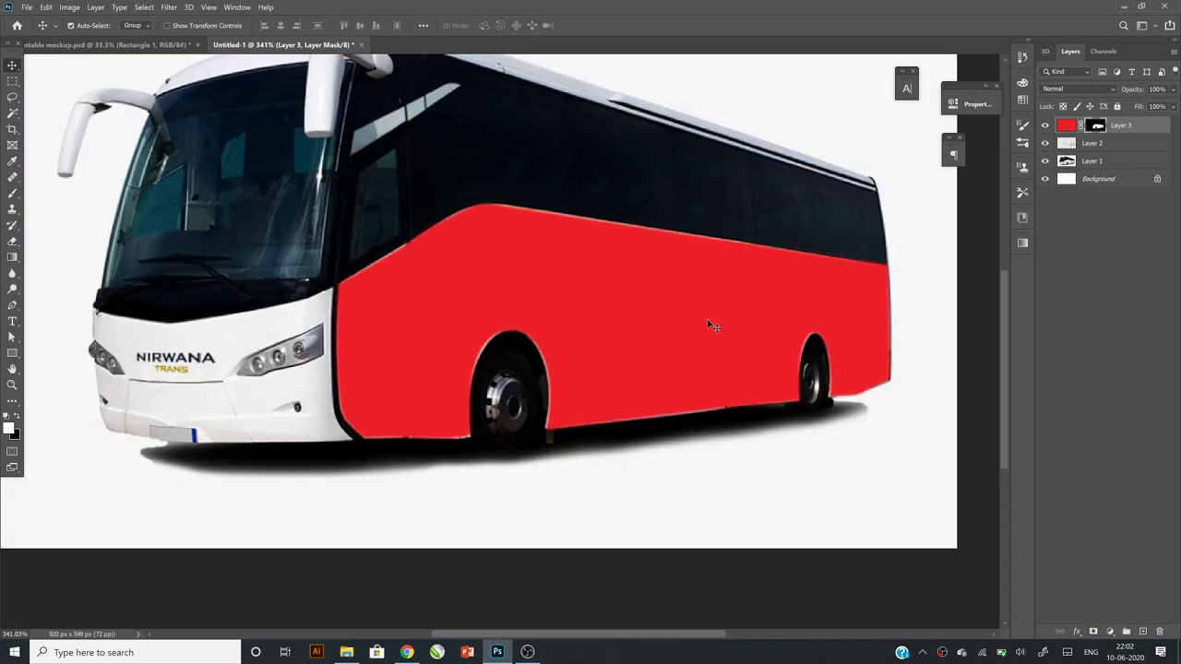
click(1097, 89)
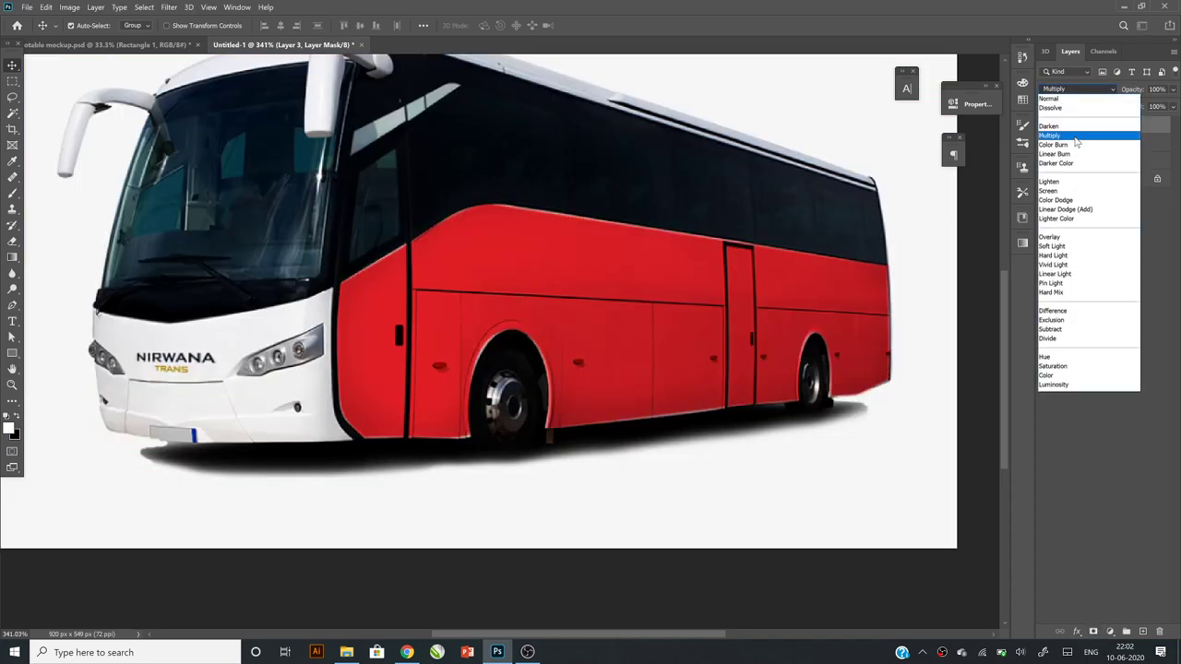
click(1075, 137)
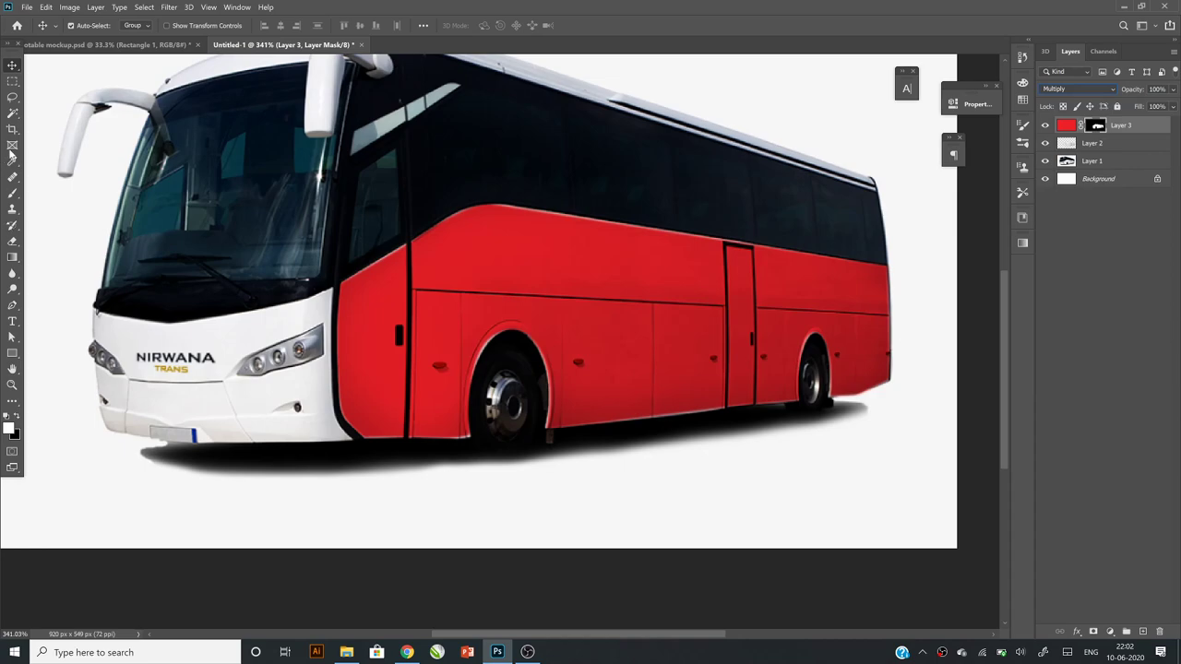
Step: Draw a rectangle over the bus side, fill it cyan and convert it to a smart object
click(12, 353)
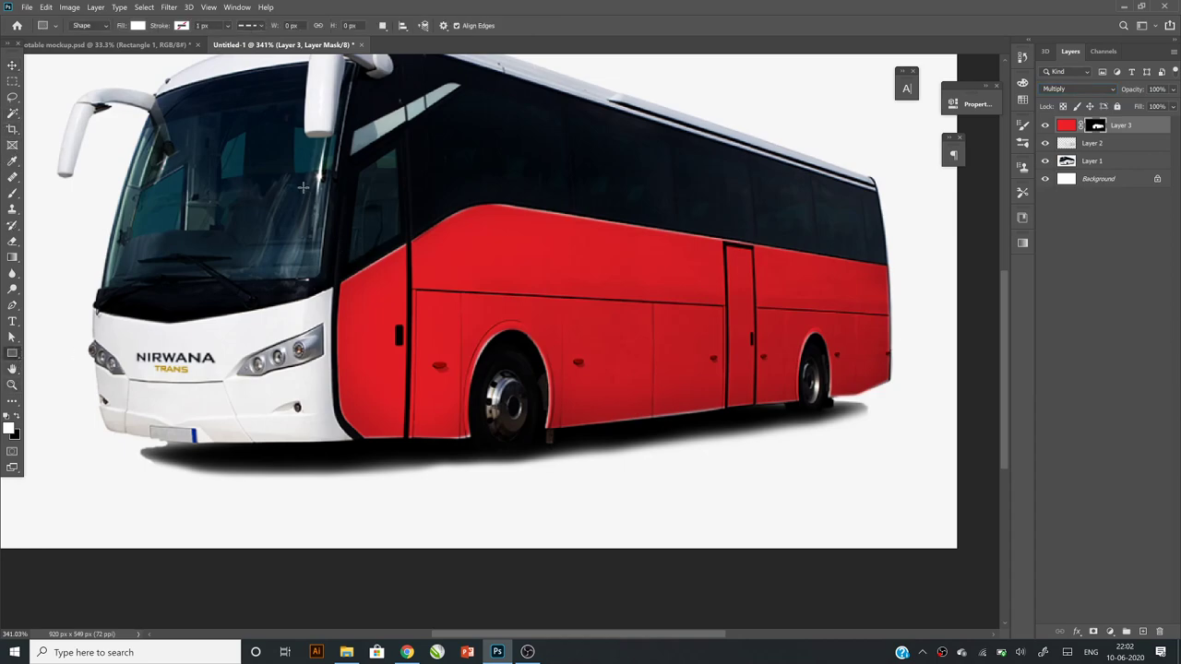
drag(302, 187, 895, 450)
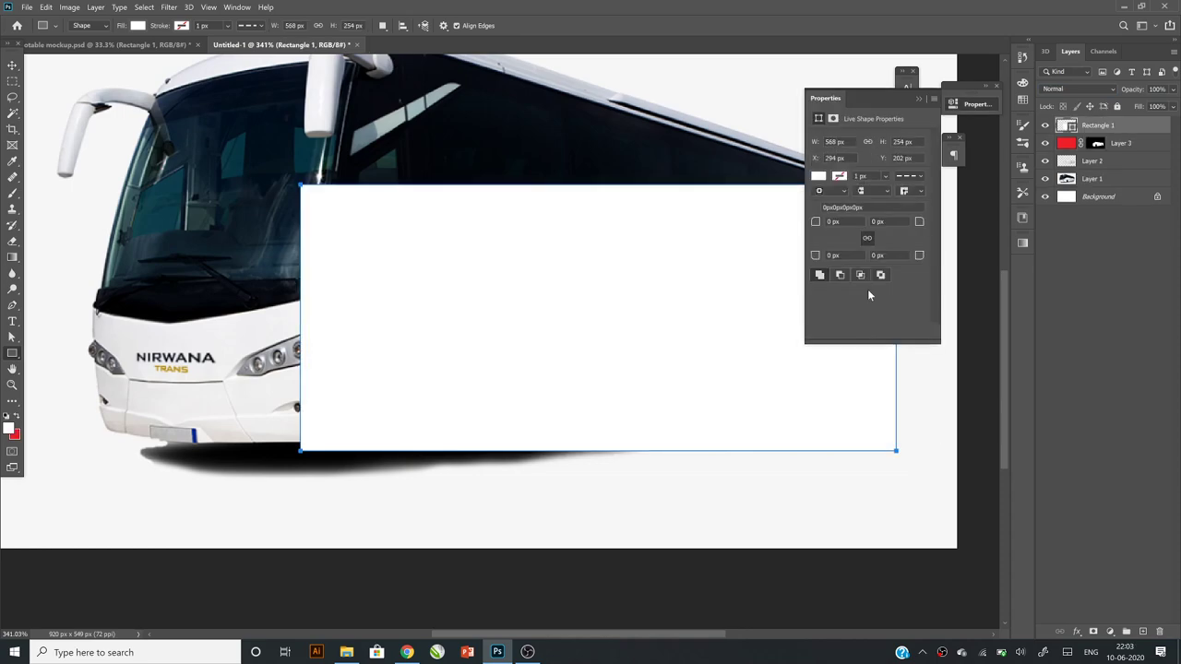
click(137, 26)
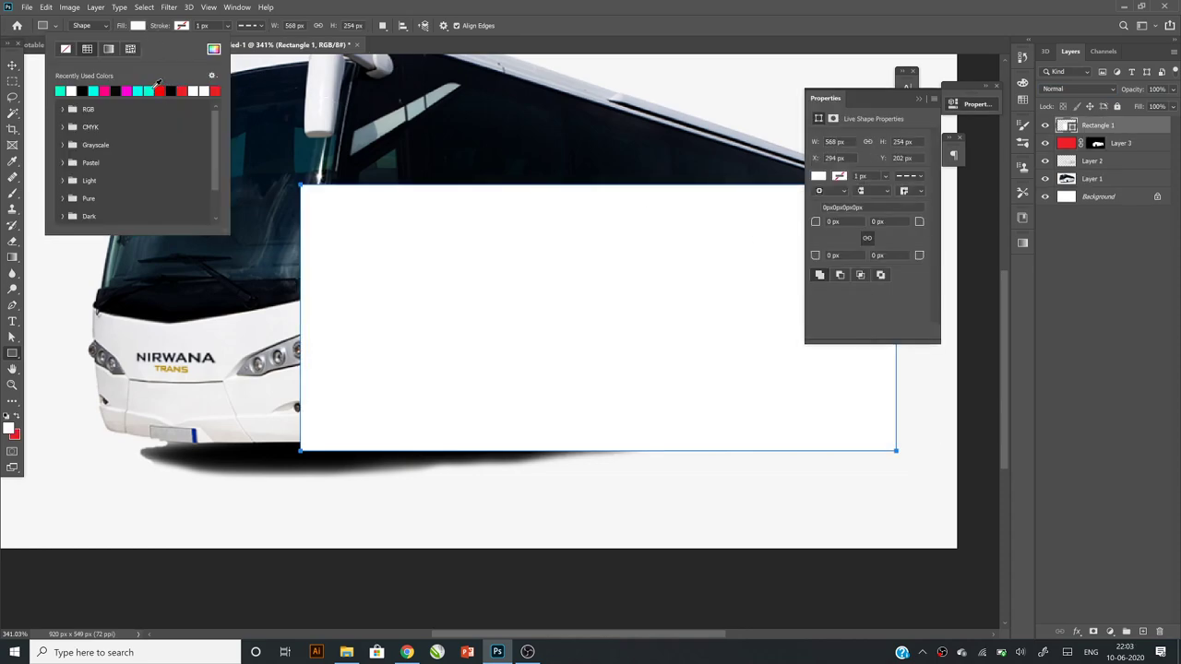
click(148, 91)
click(12, 65)
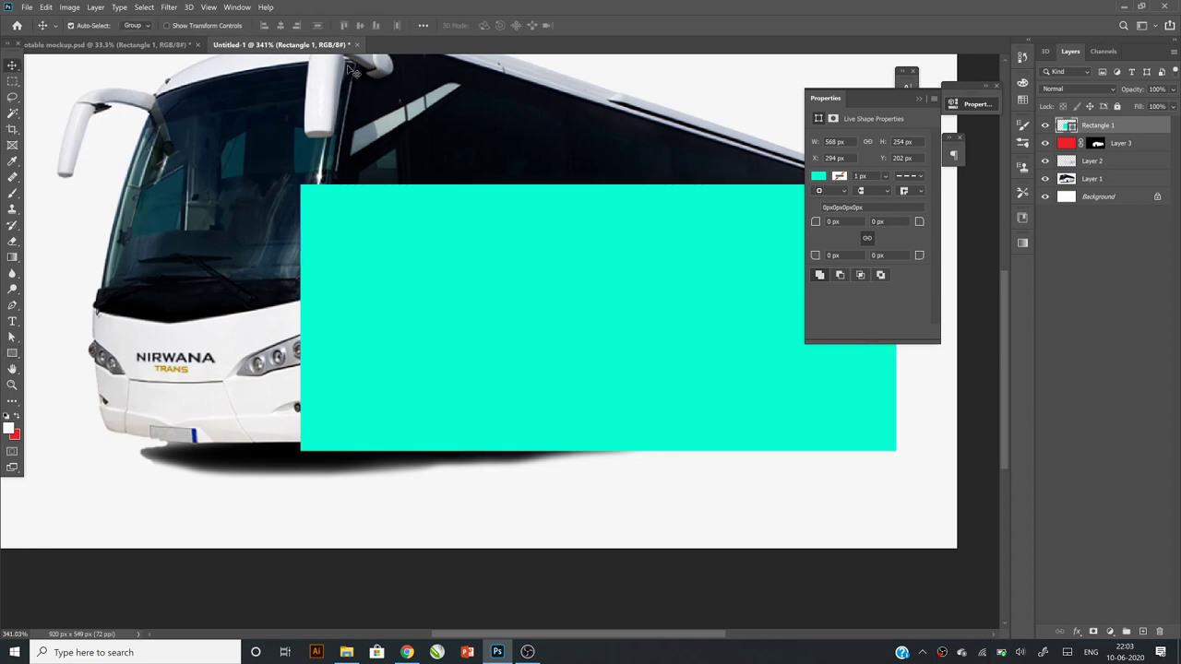
click(169, 7)
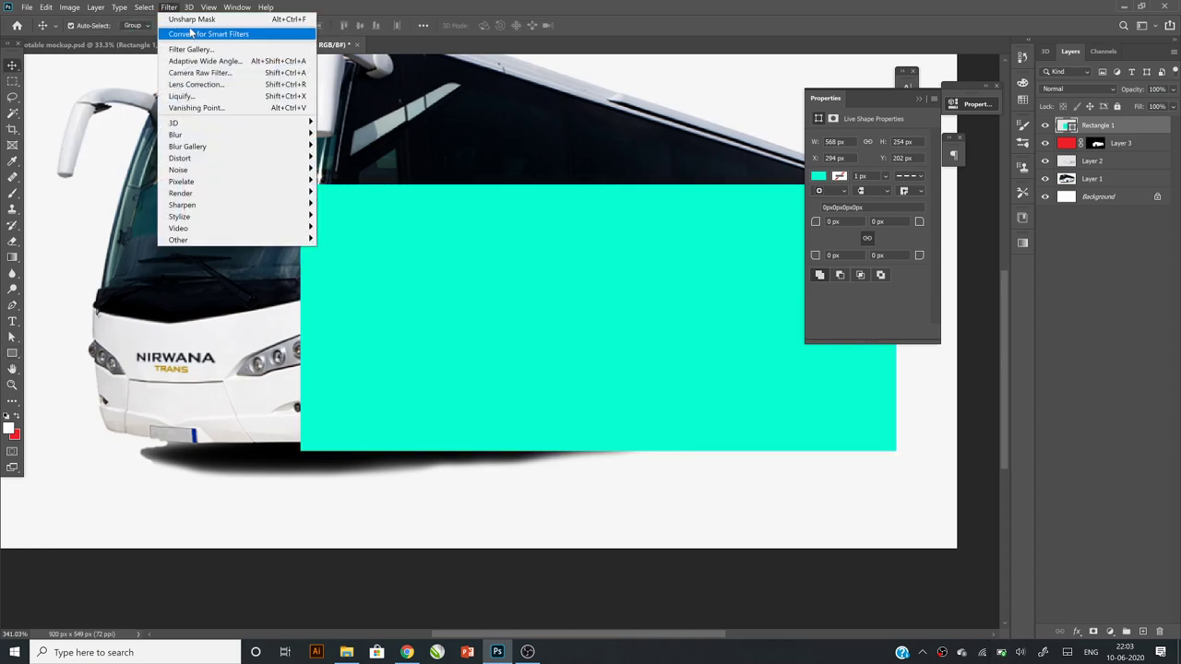
click(192, 35)
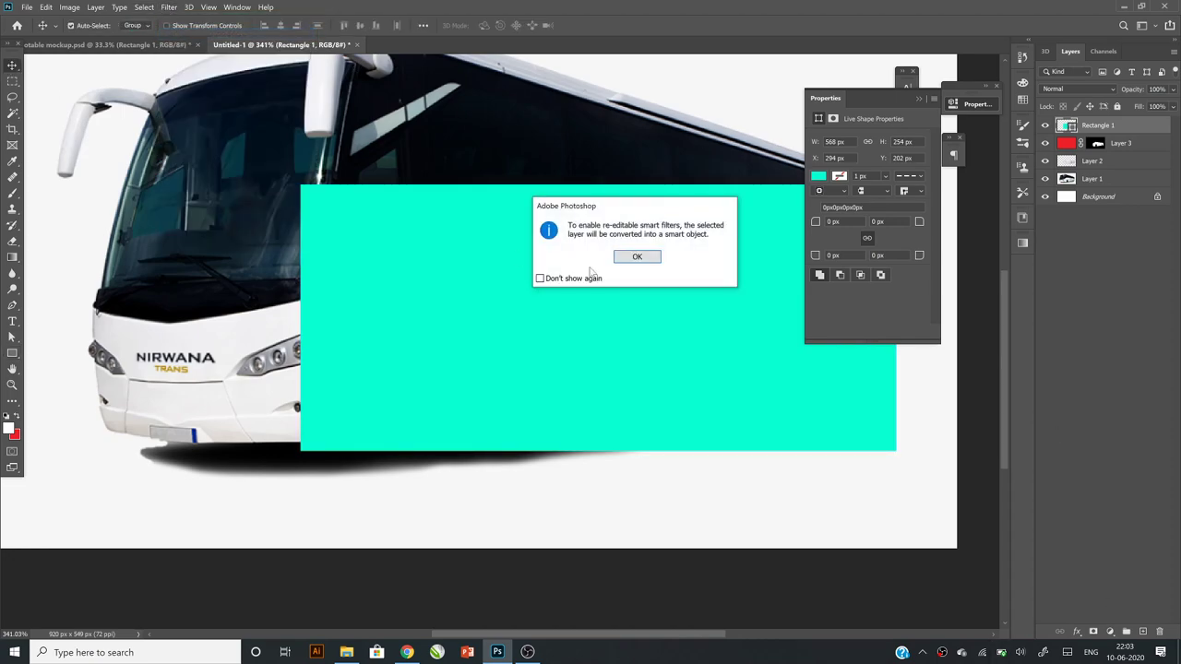
click(634, 258)
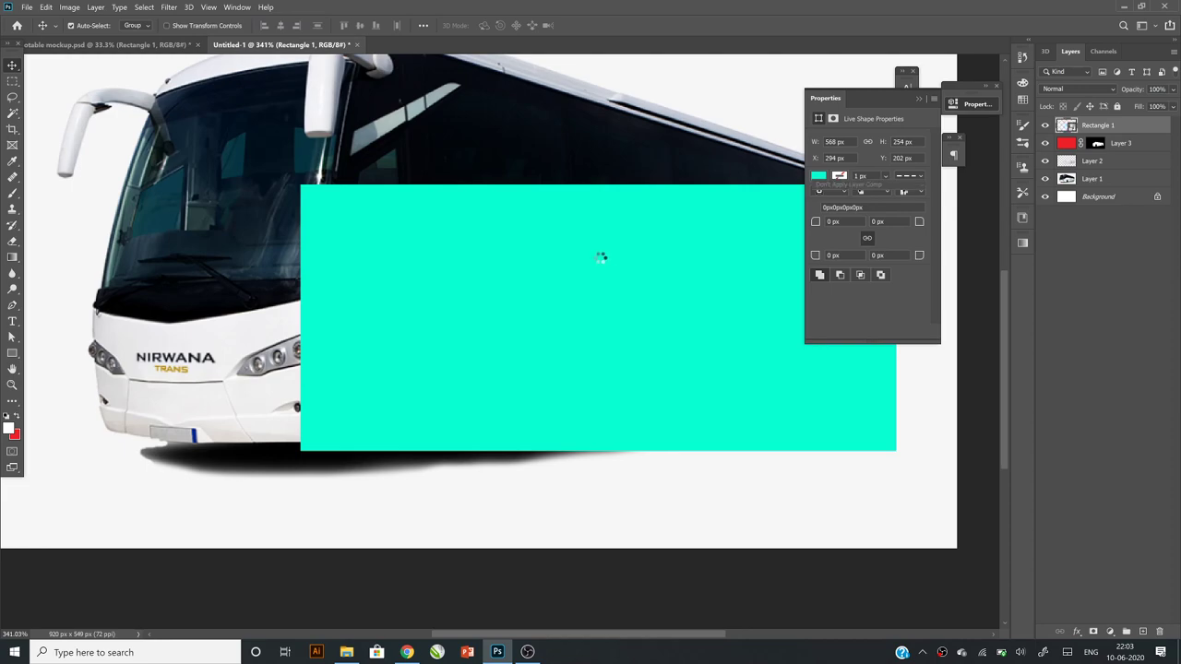
Step: Mask Rectangle 1 to the bus body shape and blend it in Multiply
click(1098, 150)
ctrl+click(1099, 151)
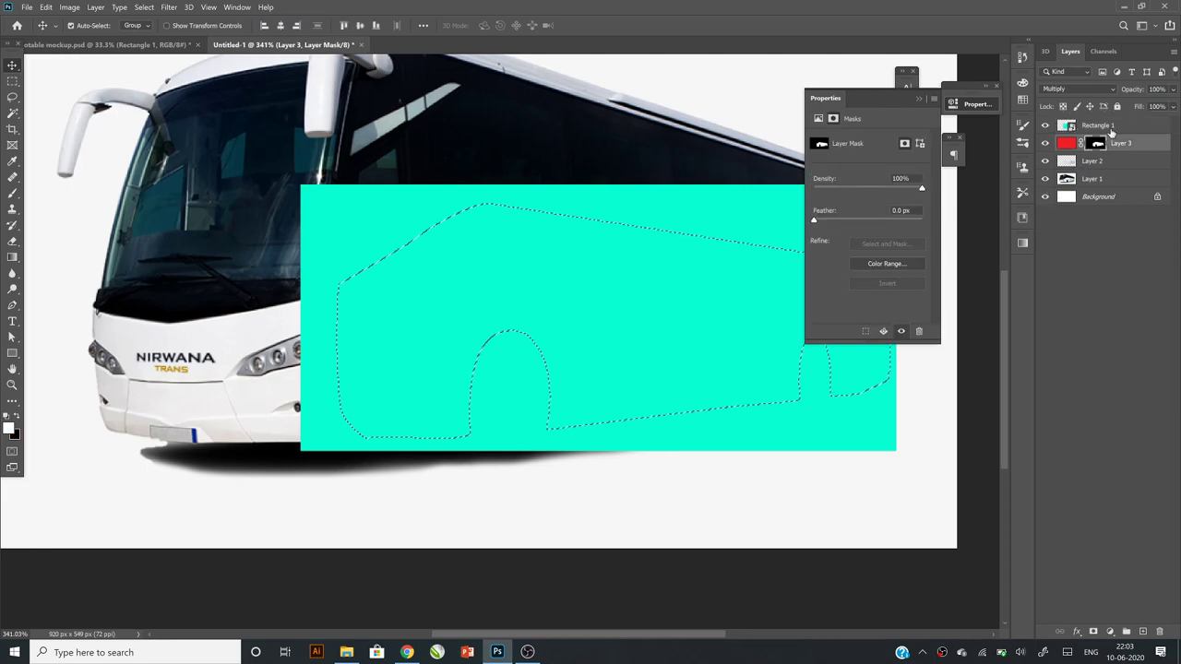
click(1104, 129)
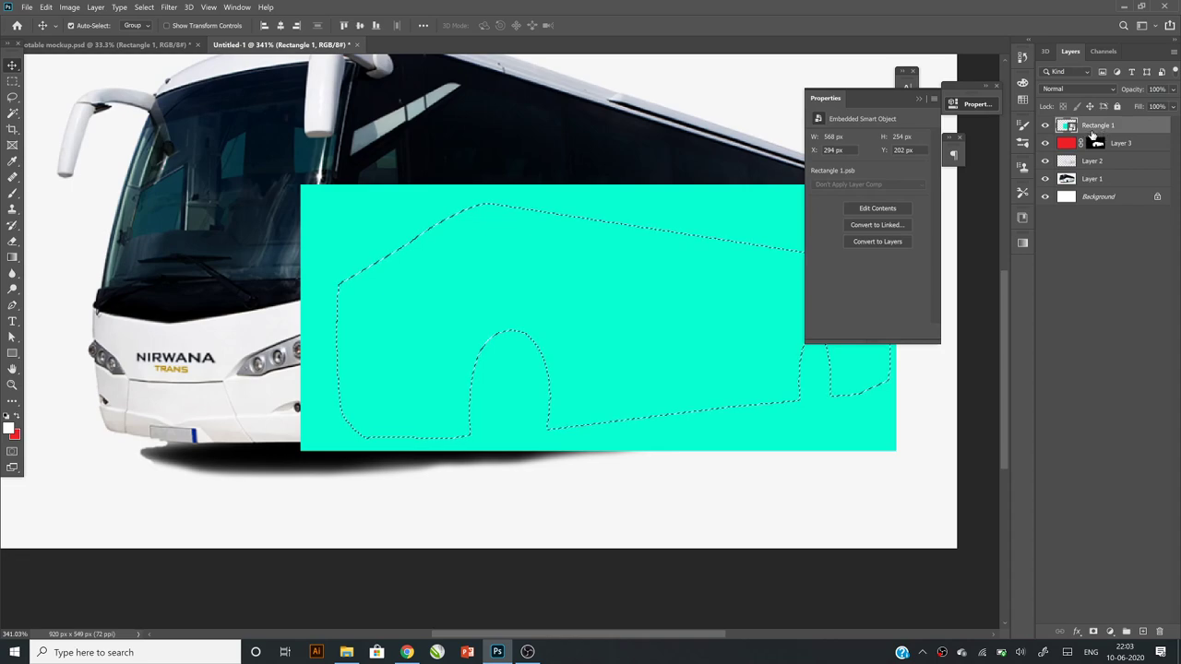
click(1093, 632)
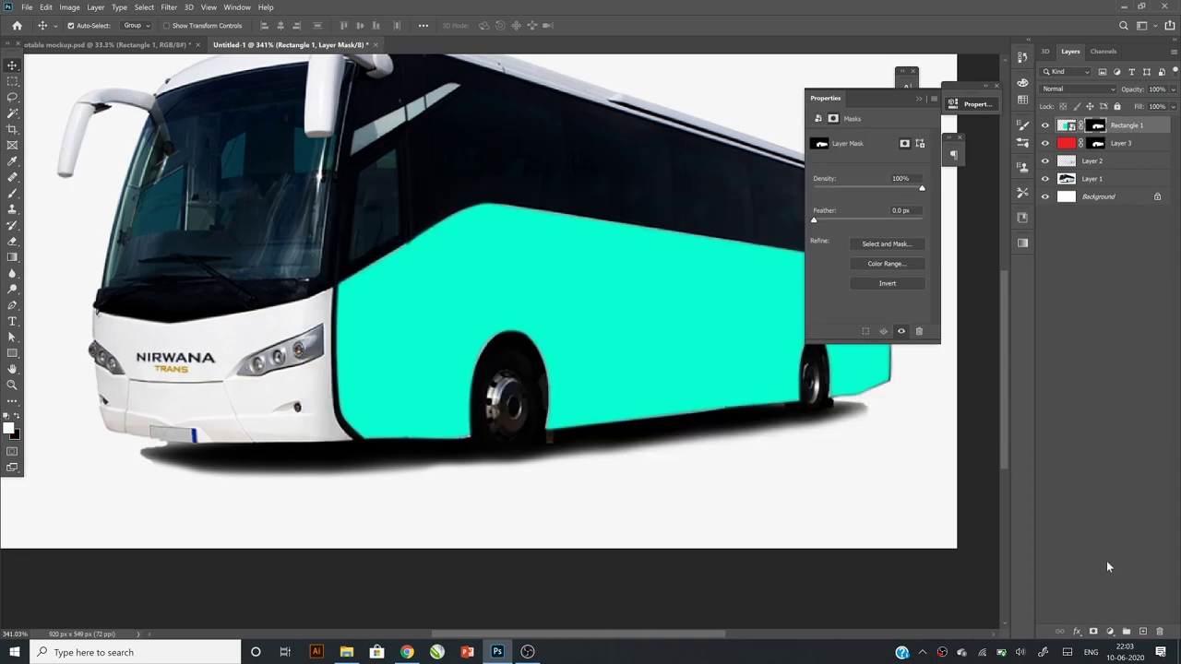
click(1078, 88)
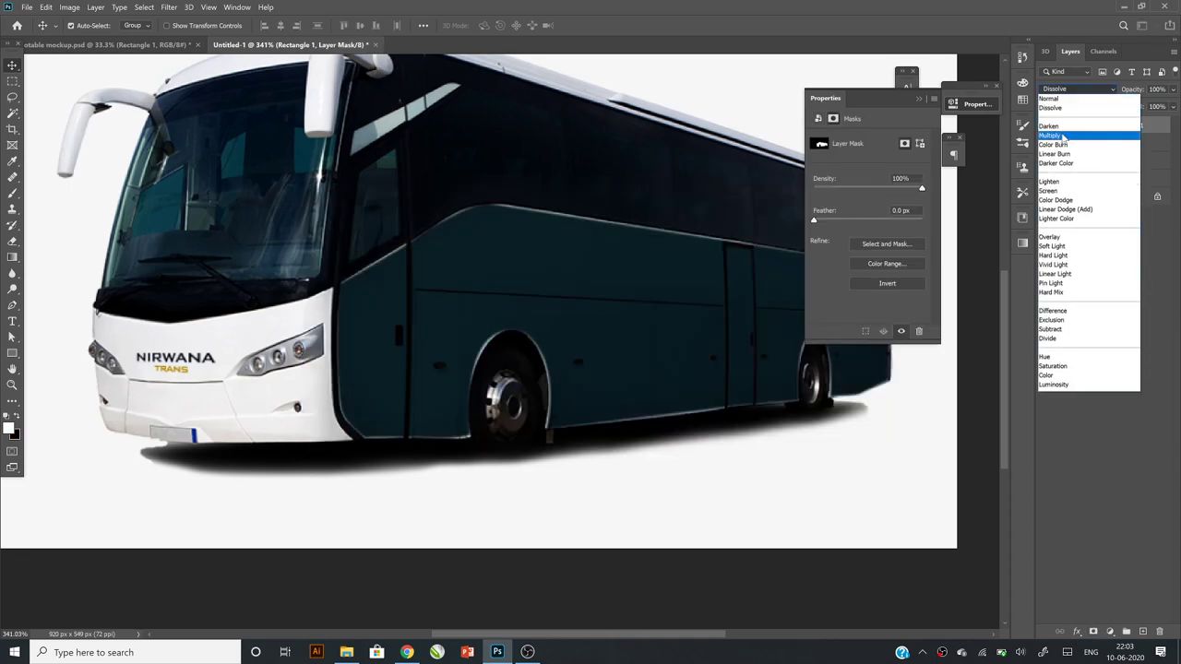
click(1063, 136)
click(1067, 145)
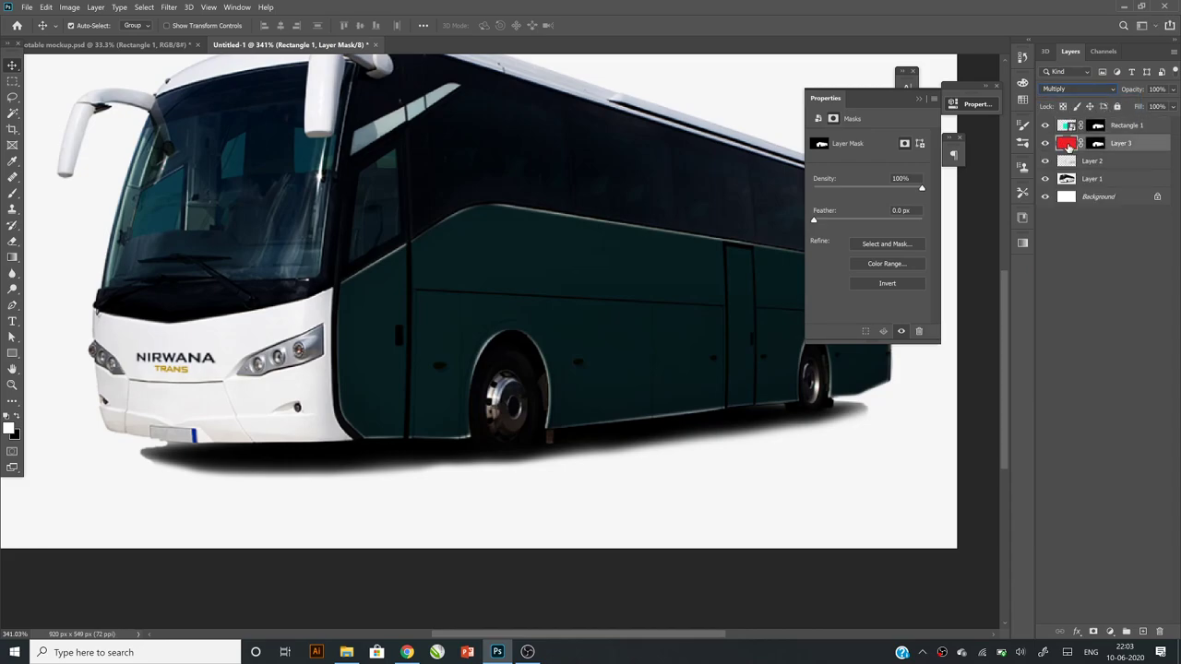
Step: Raise Layer 3's Hue/Saturation Lightness to +100 so the body turns bright cyan
double_click(1067, 144)
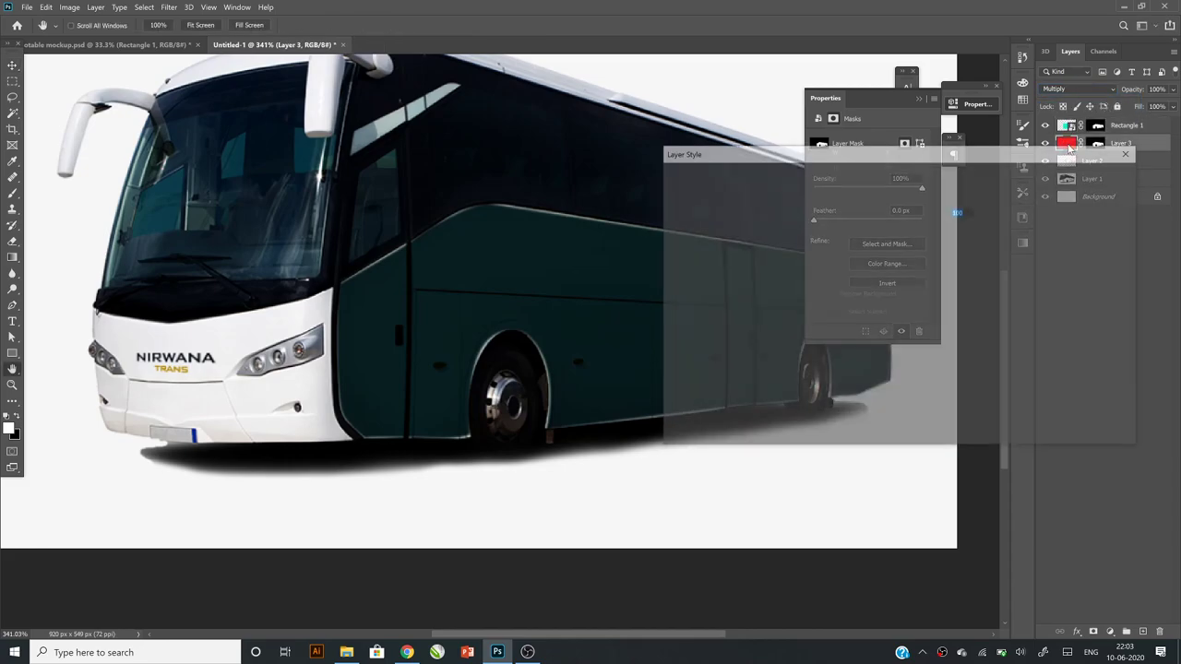
click(1105, 201)
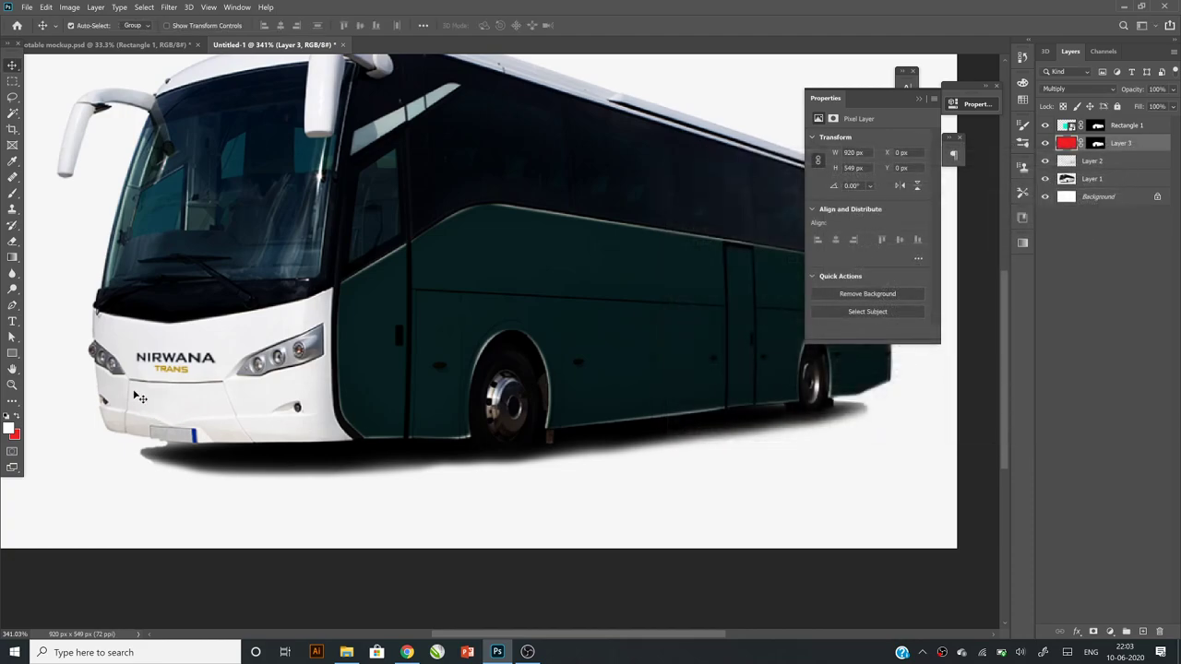
click(68, 8)
mouse_move(88, 34)
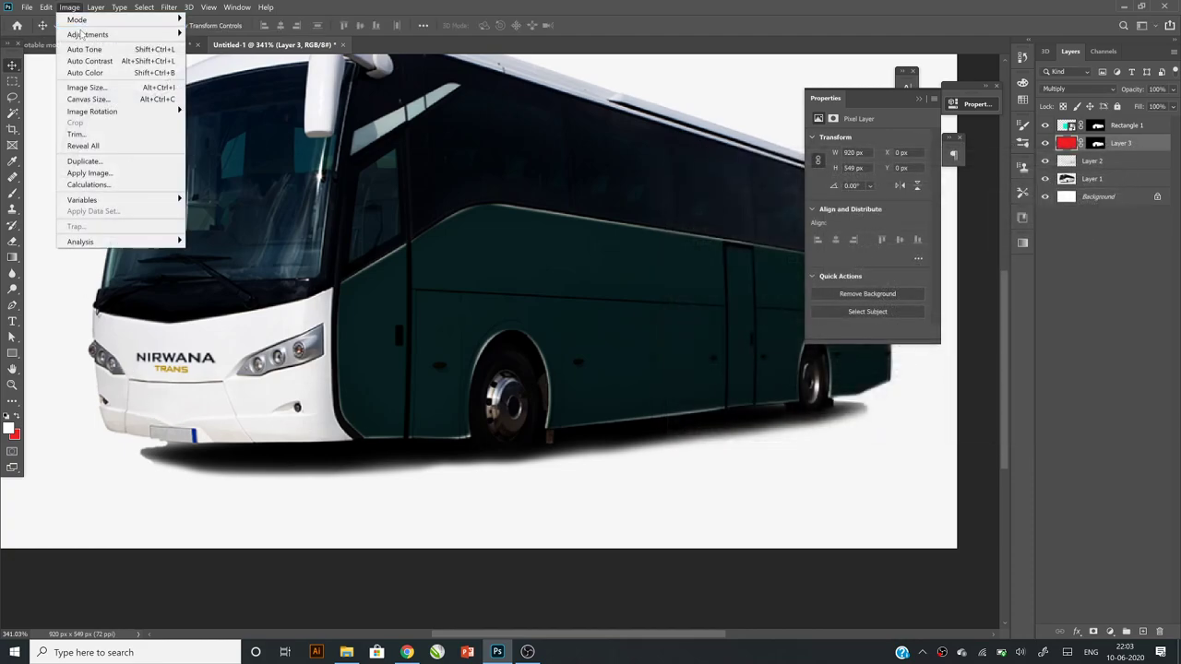
click(219, 95)
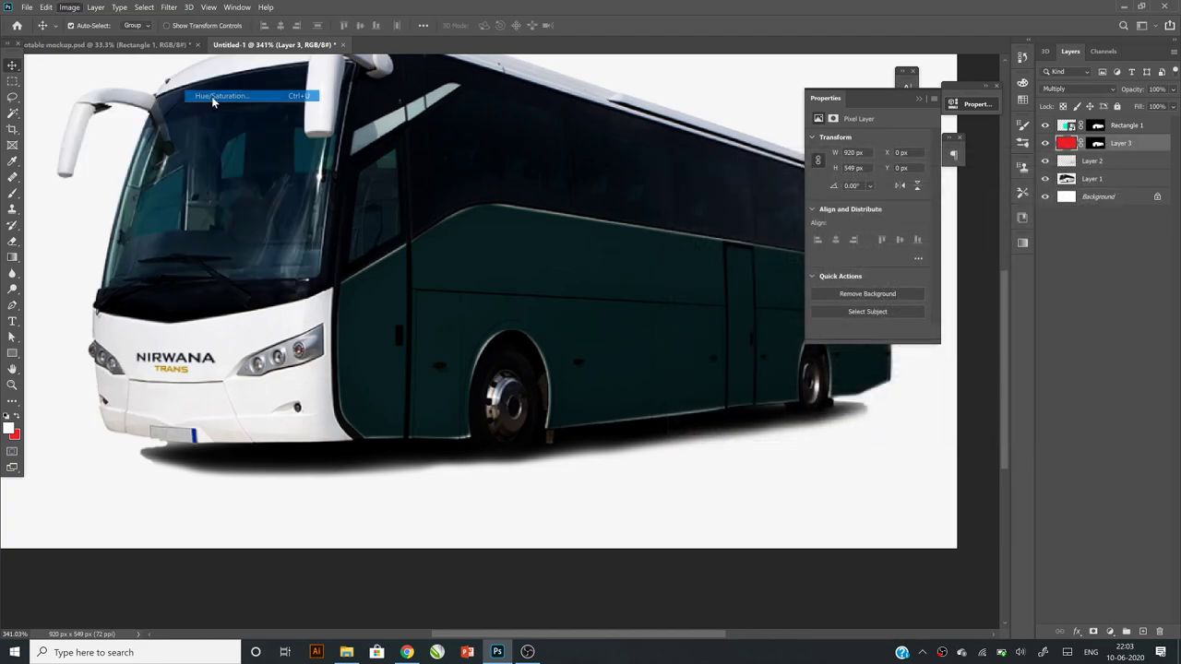
drag(866, 243, 1073, 246)
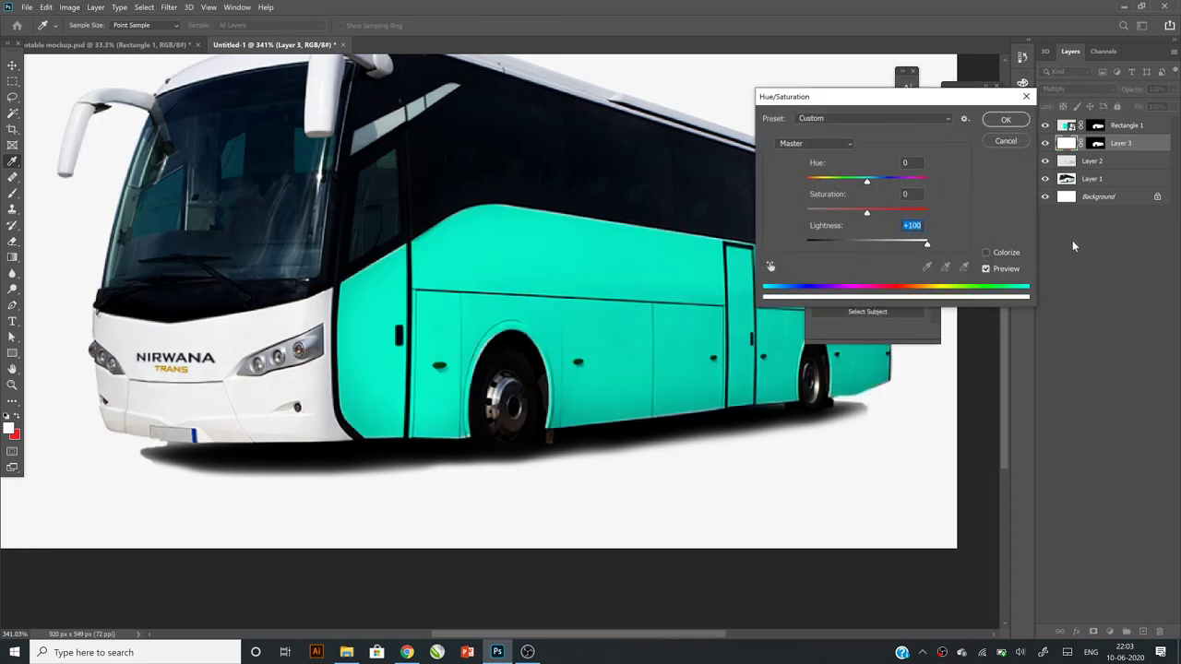
click(1013, 122)
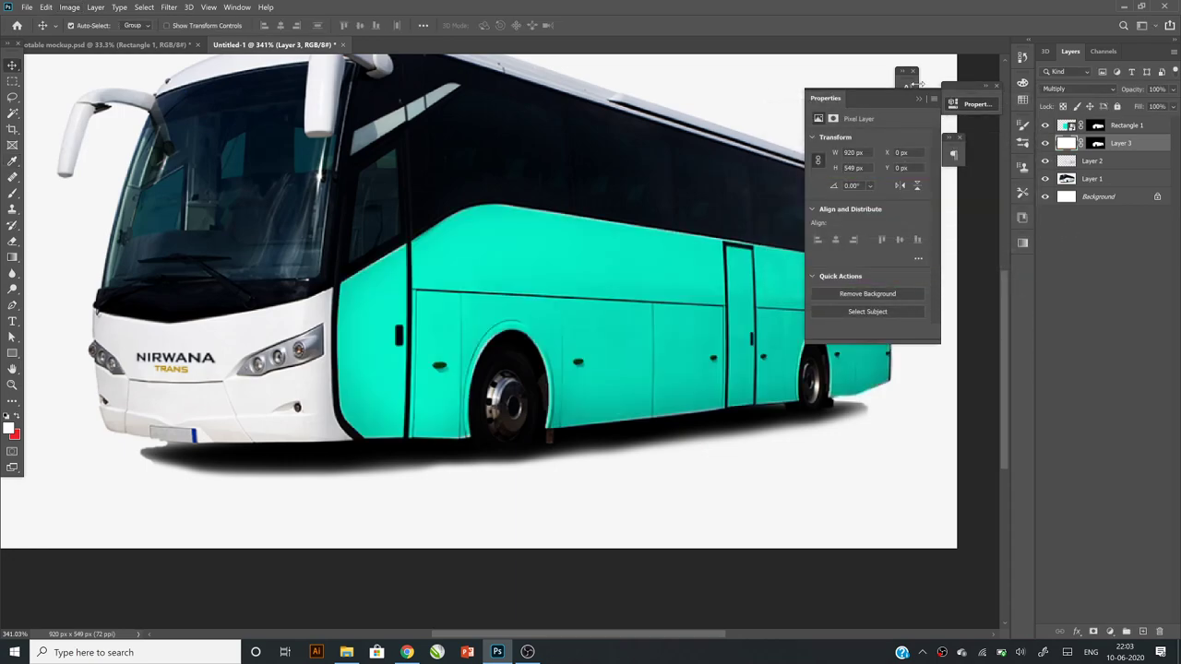
click(918, 98)
Step: Open the Rectangle 1 smart object's contents for editing
click(647, 266)
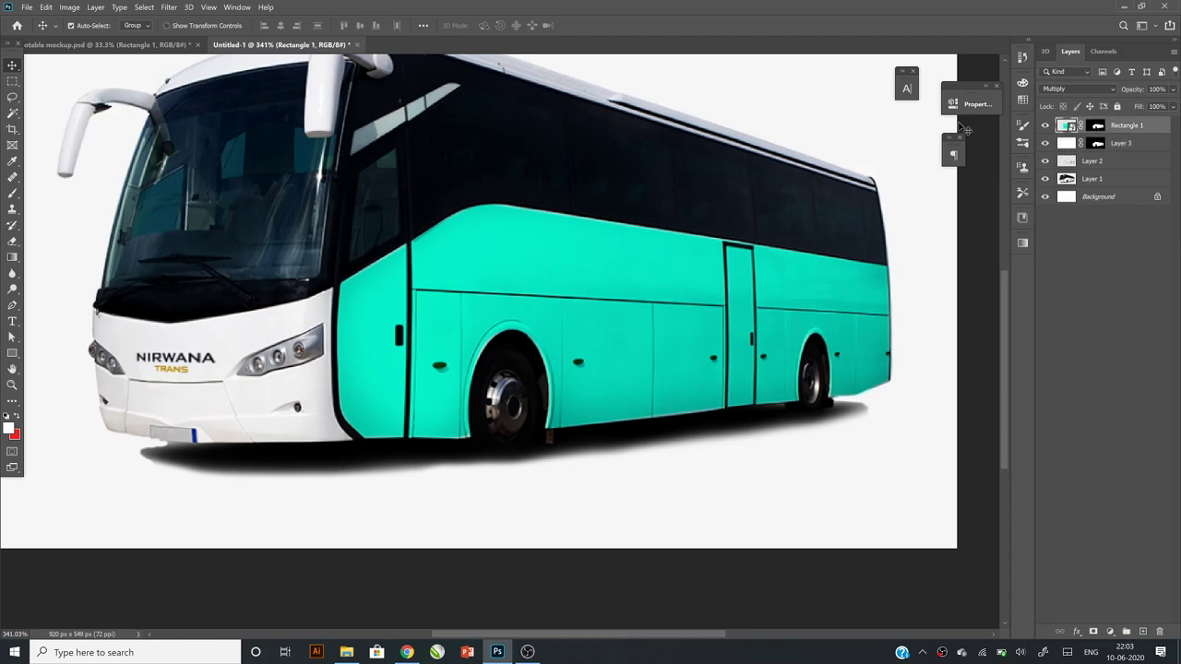
double_click(1071, 130)
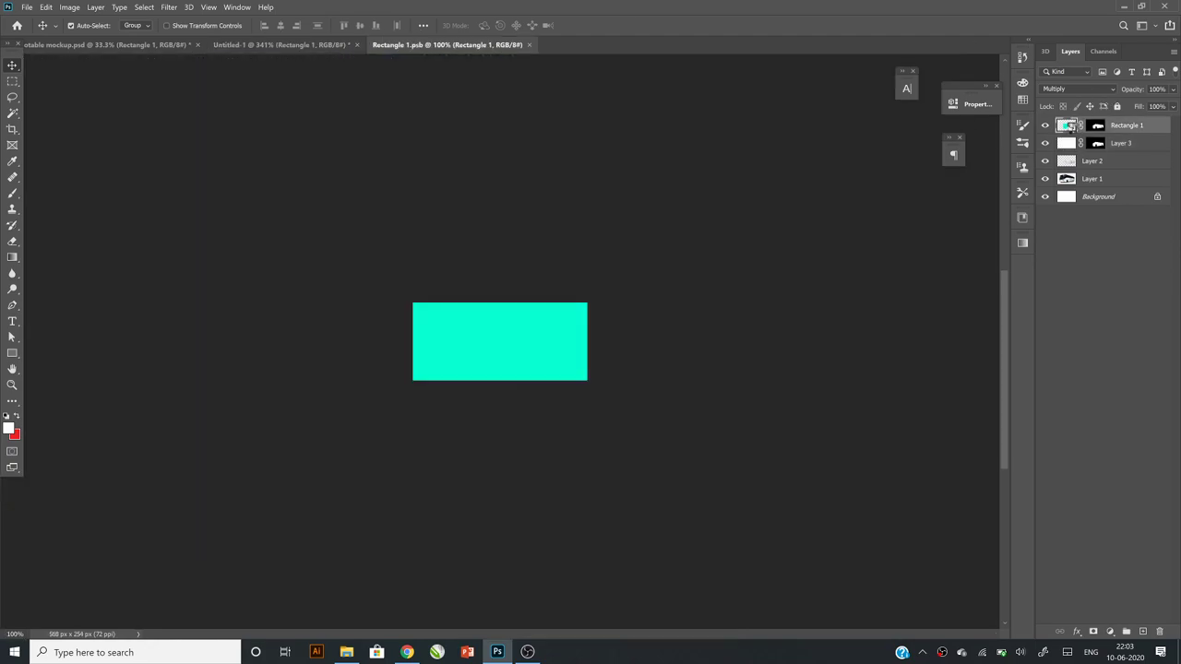
scroll(495, 349, up, 2)
scroll(495, 349, up, 2)
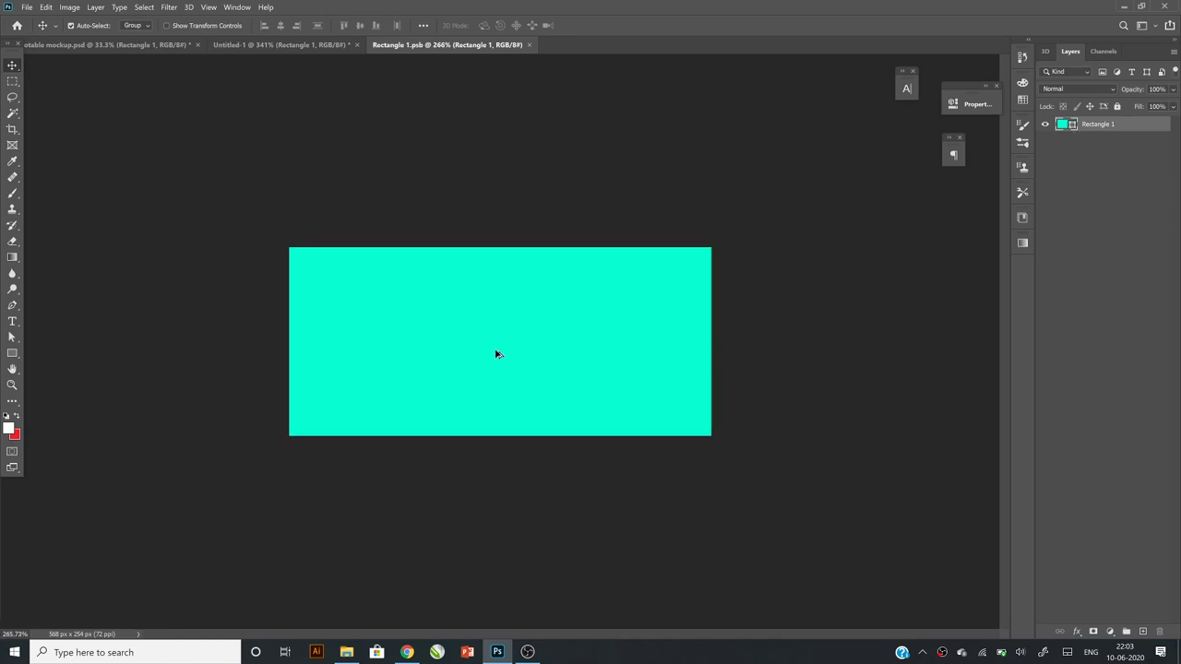
scroll(495, 348, up, 1)
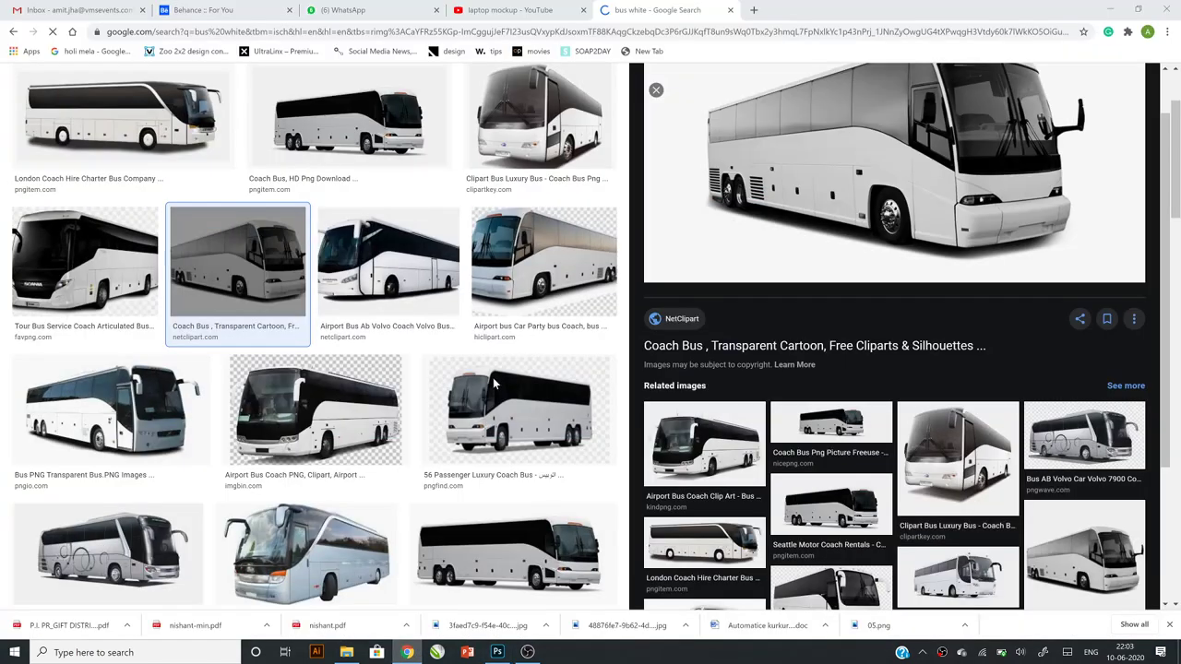
Step: Search Google Images for 'sports graphics' and preview a couple of results
click(407, 652)
click(754, 10)
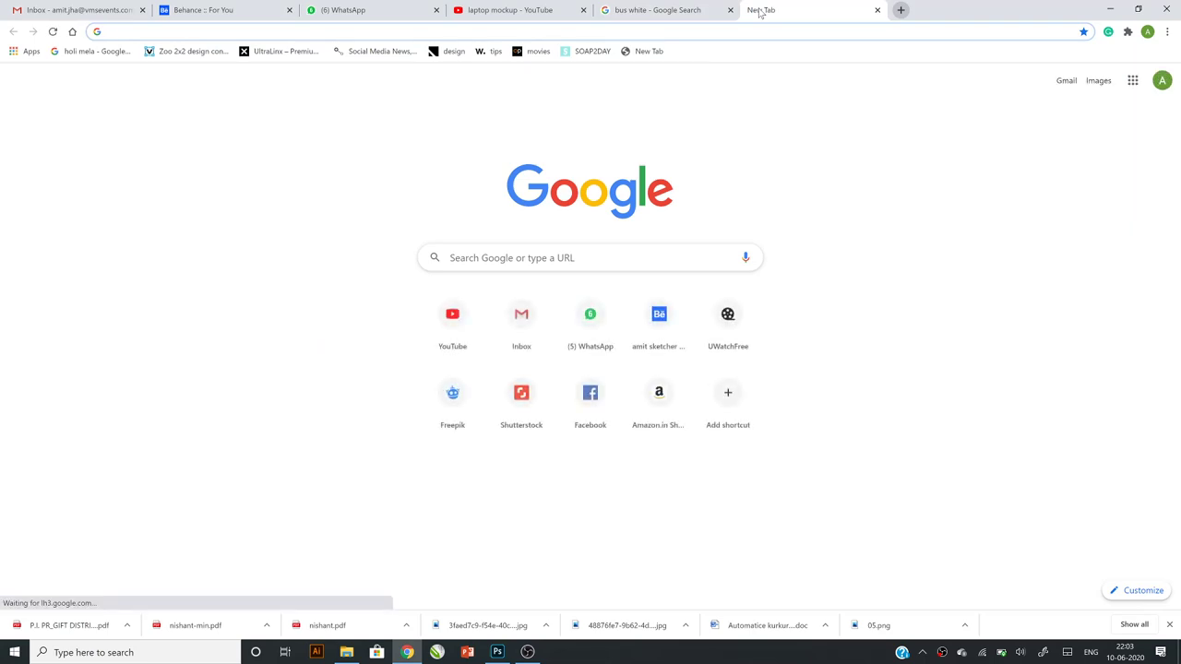
text(sports )
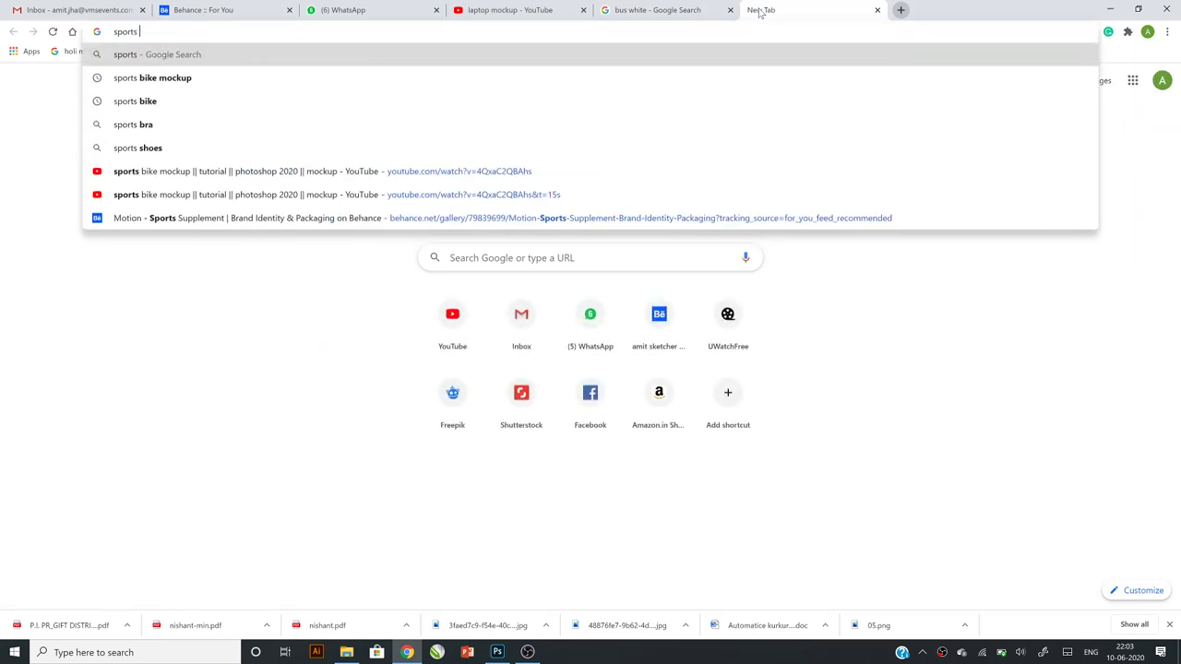
text(graphi)
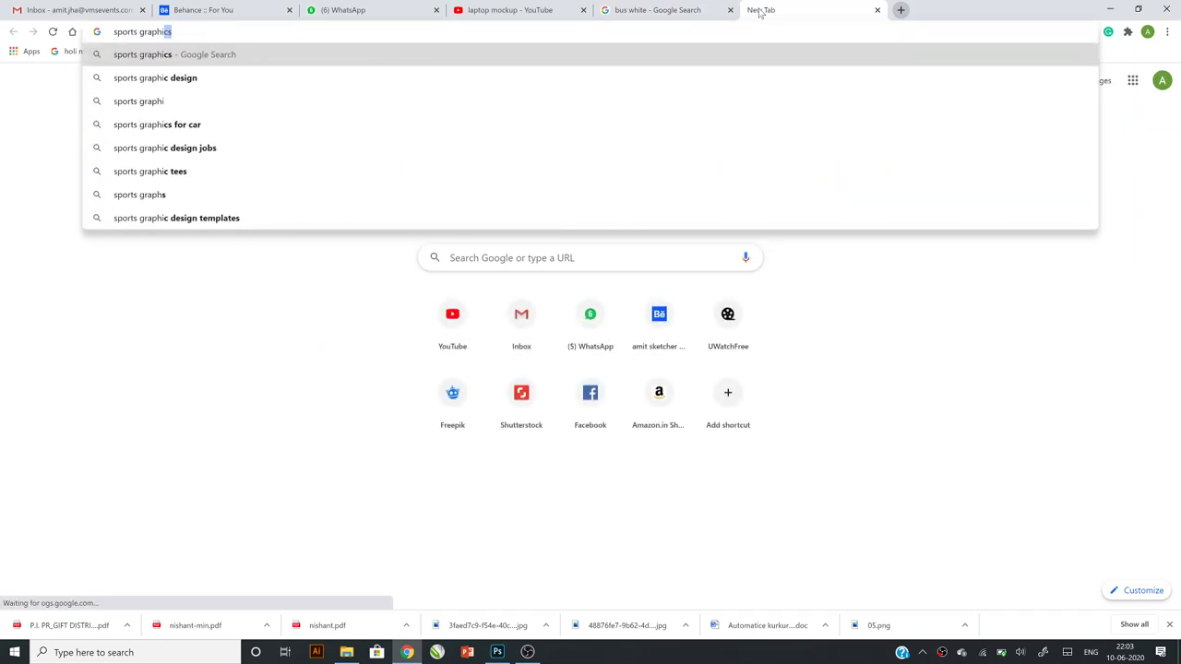
text(cs)
key(Return)
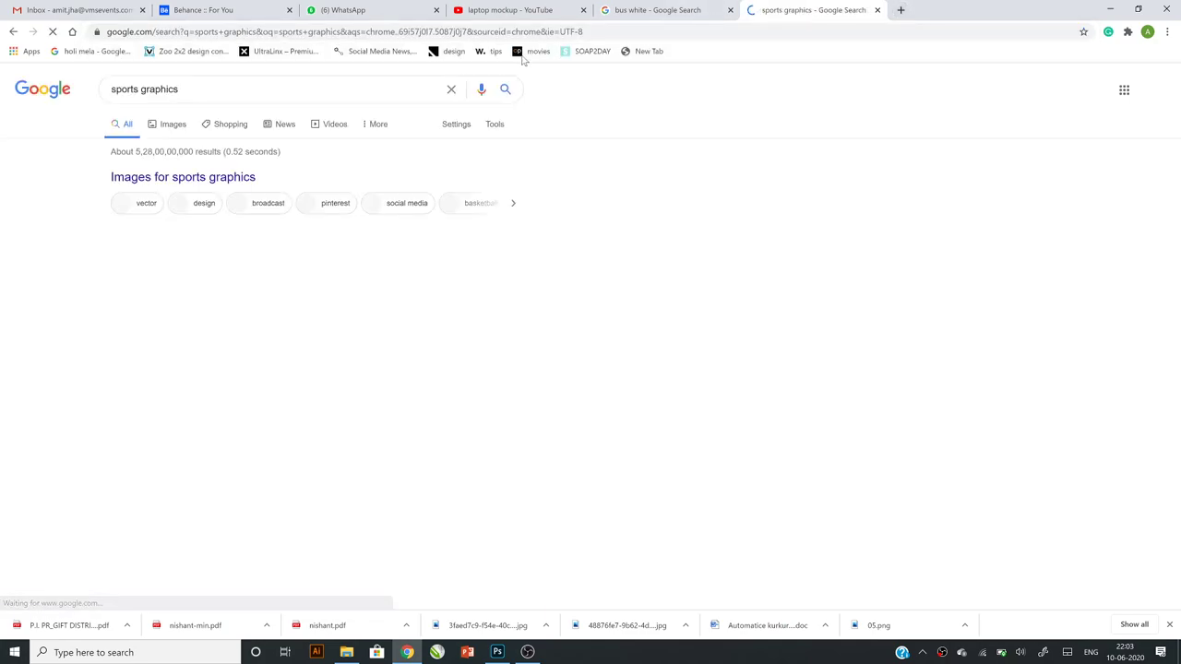
click(175, 124)
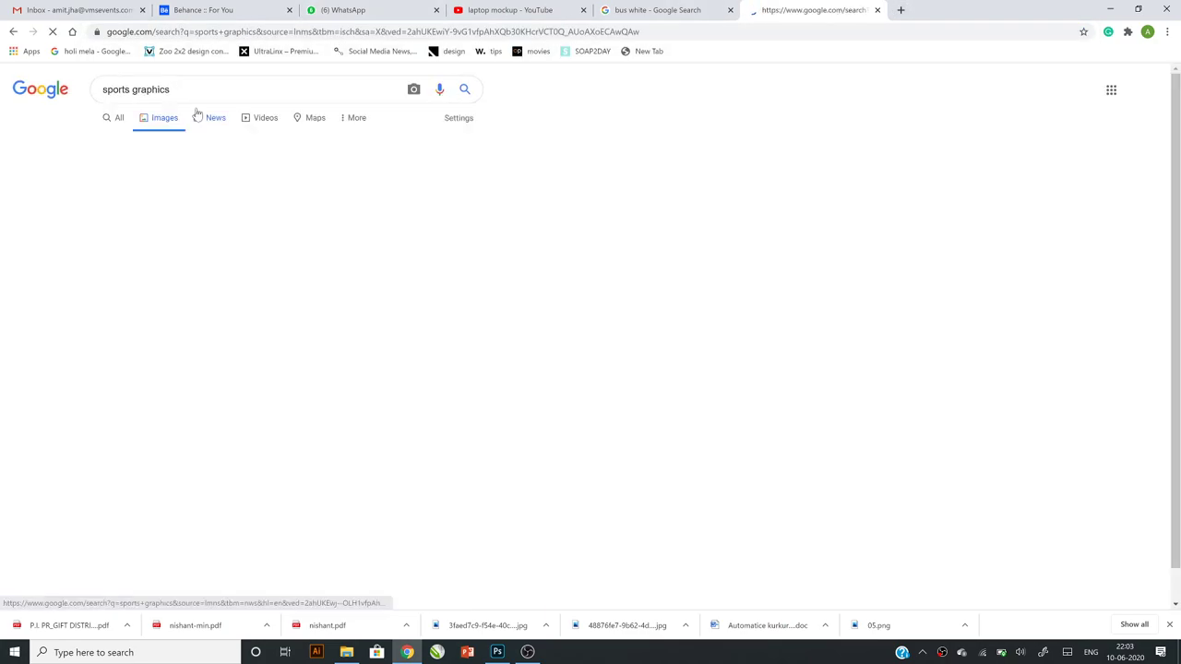
scroll(914, 380, down, 3)
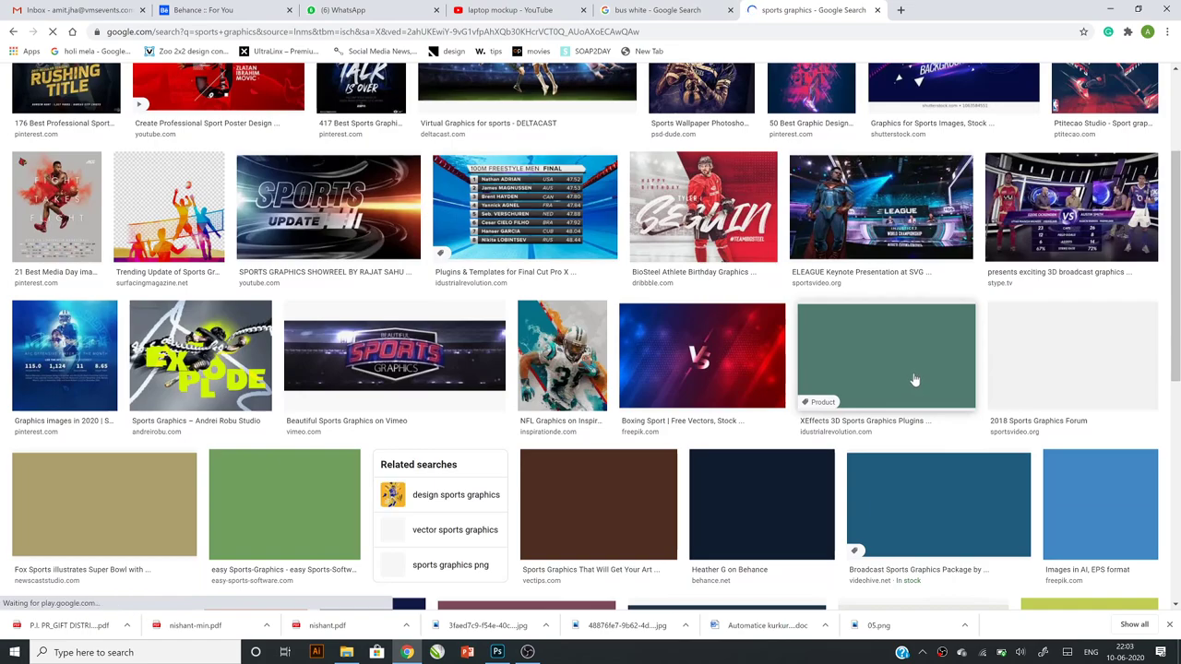
scroll(875, 281, up, 2)
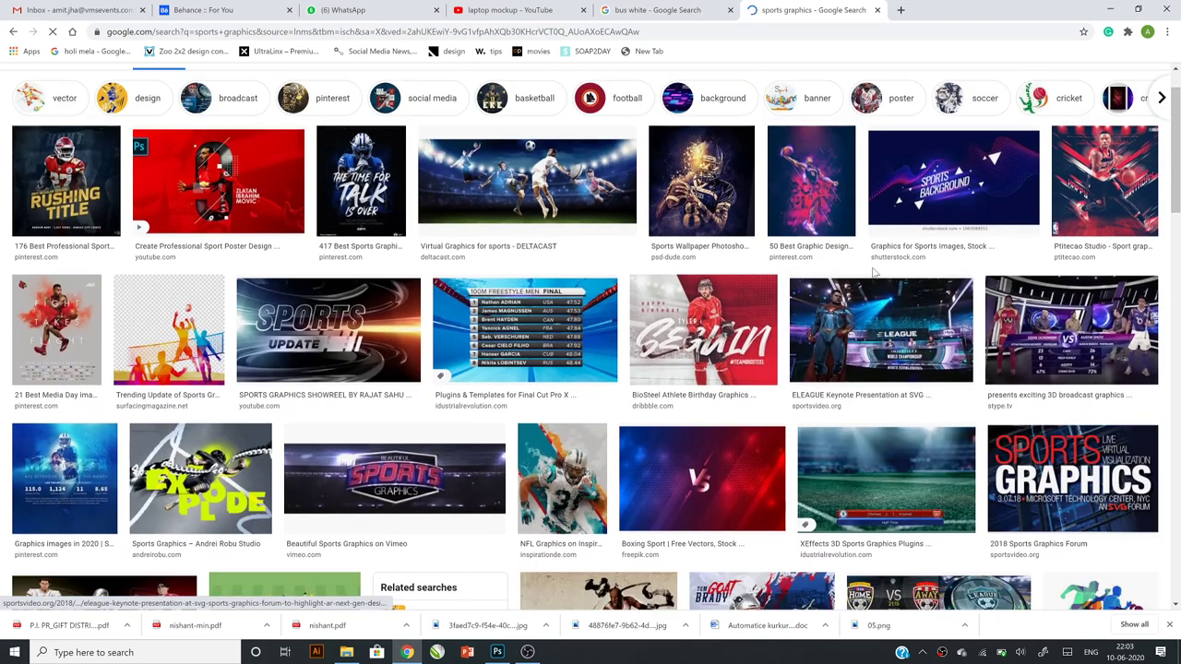
click(936, 226)
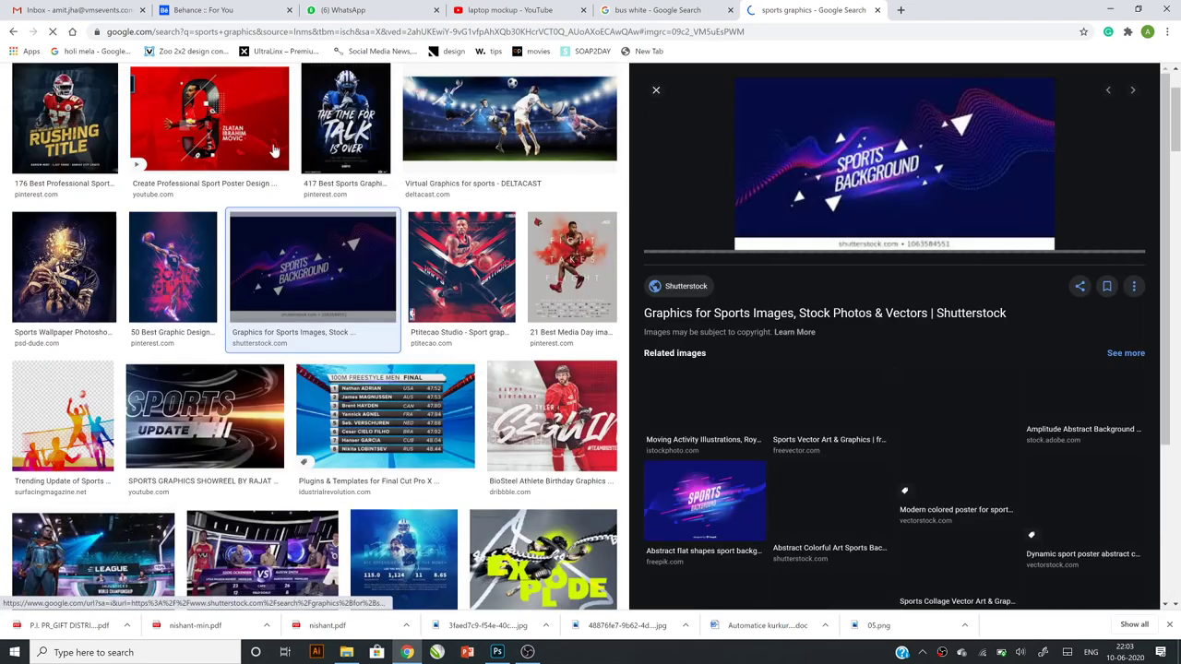
click(273, 150)
scroll(295, 276, down, 2)
scroll(307, 289, up, 2)
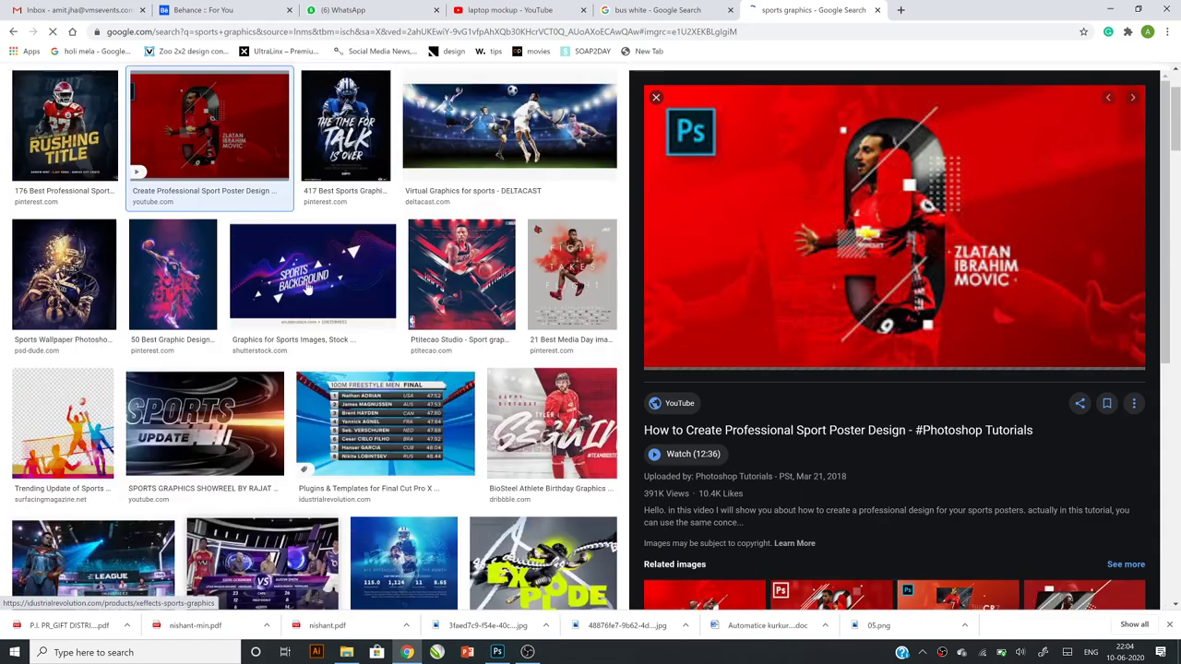
scroll(307, 288, up, 2)
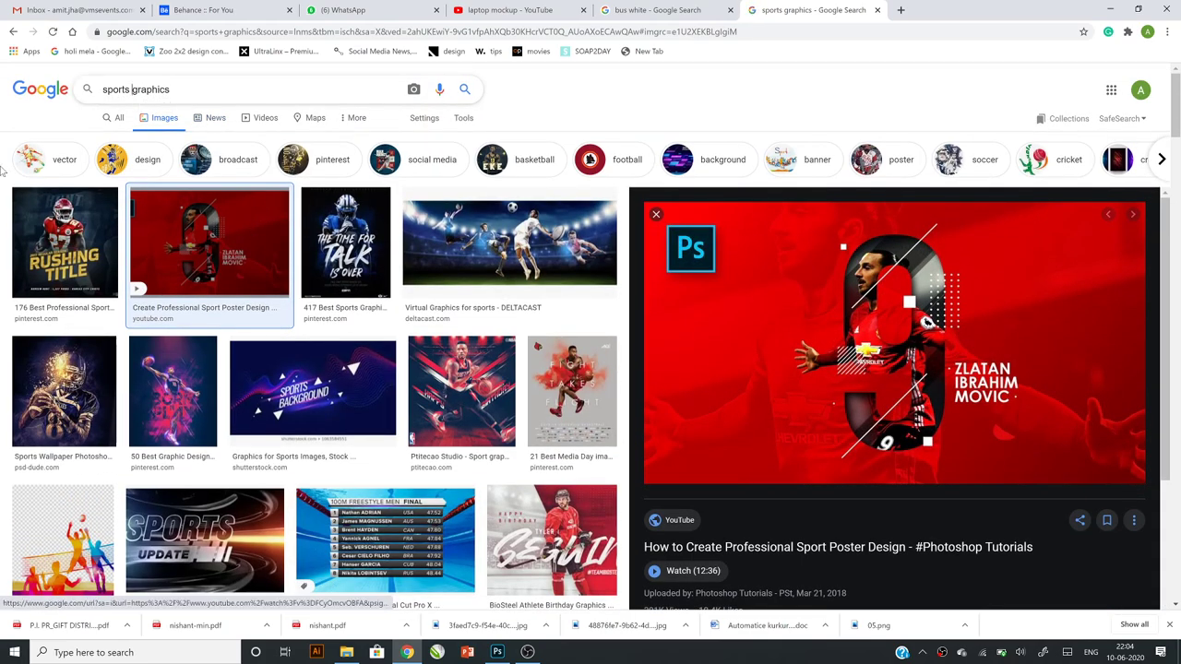
Step: Change the search to 'abstract graphics', copy the pink-orange wave image and return to Photoshop
key(ctrl+shift+Left)
text(abstrac)
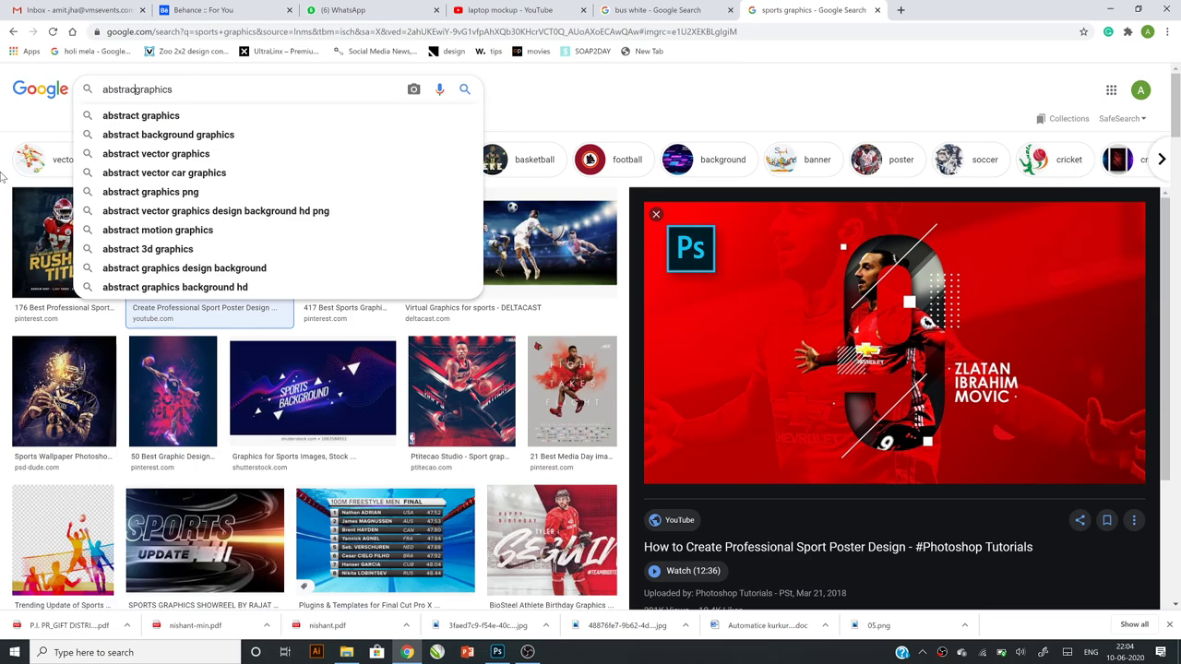
text(t)
key(Return)
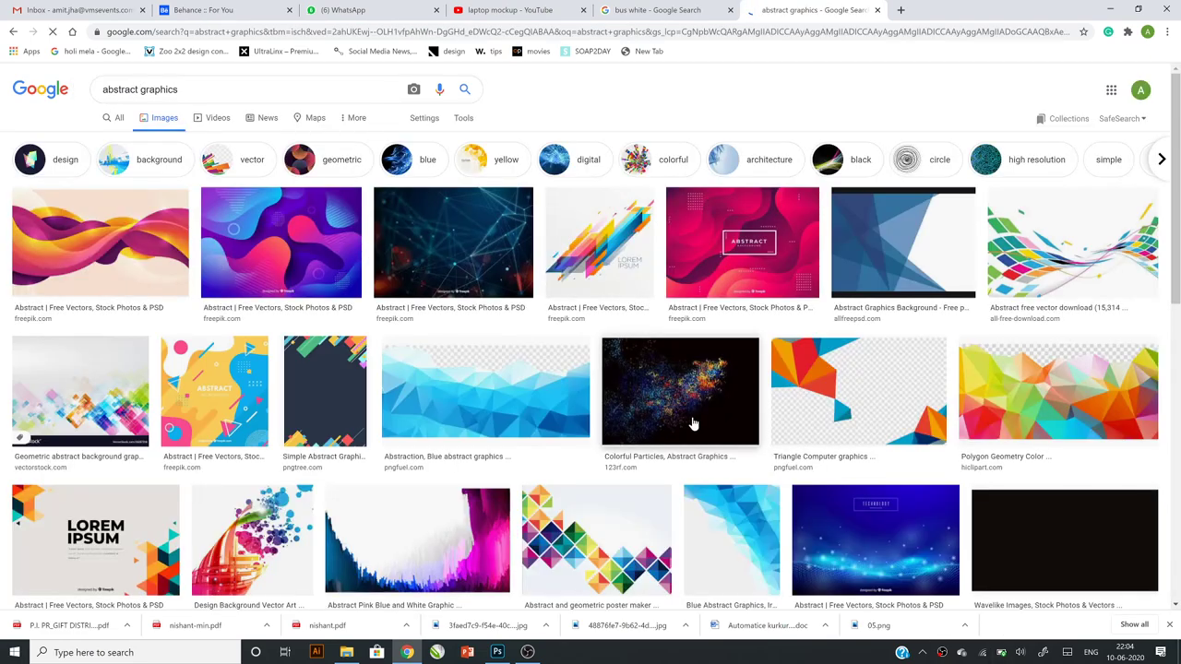
click(163, 226)
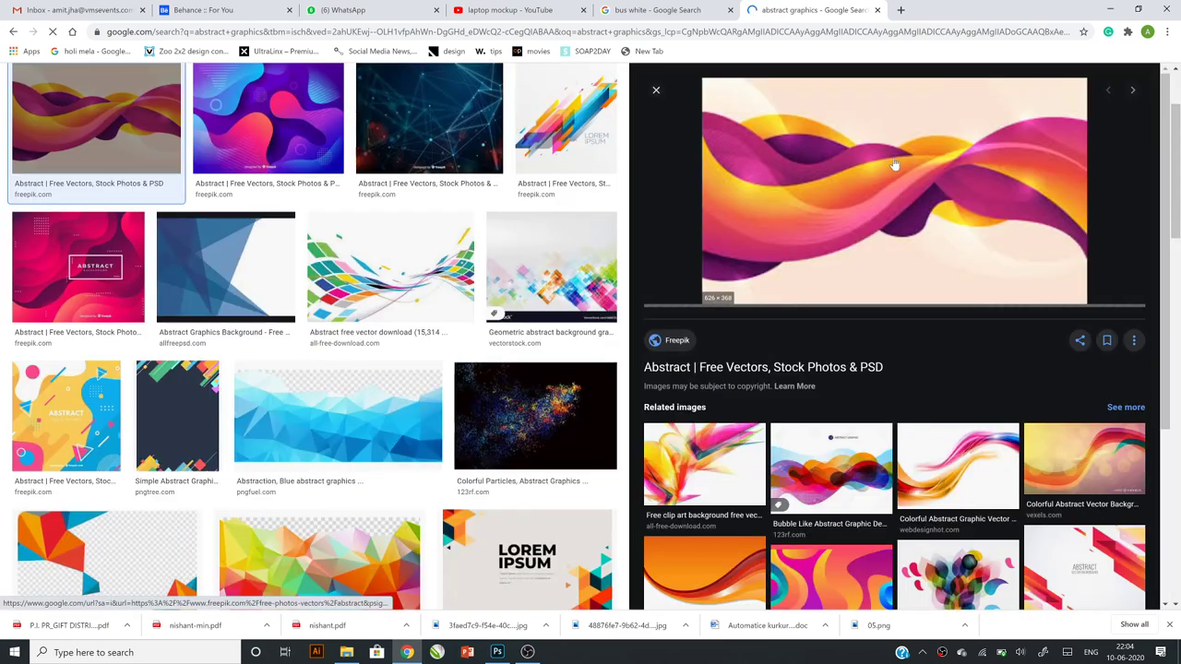
right_click(893, 157)
click(950, 282)
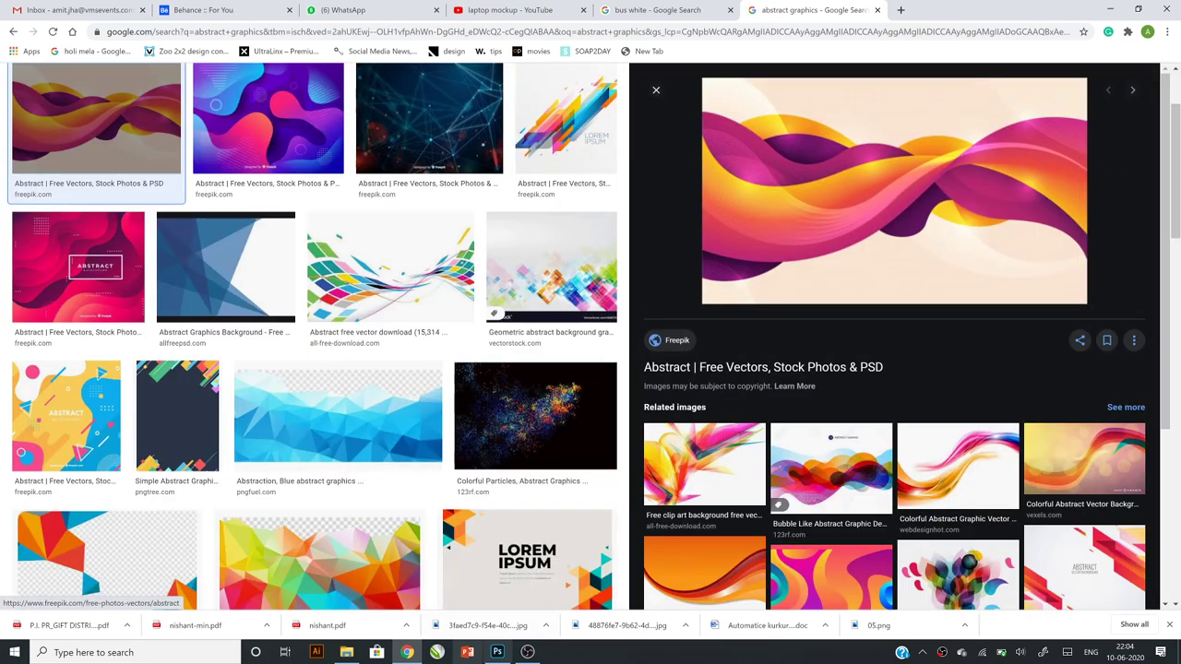
click(497, 652)
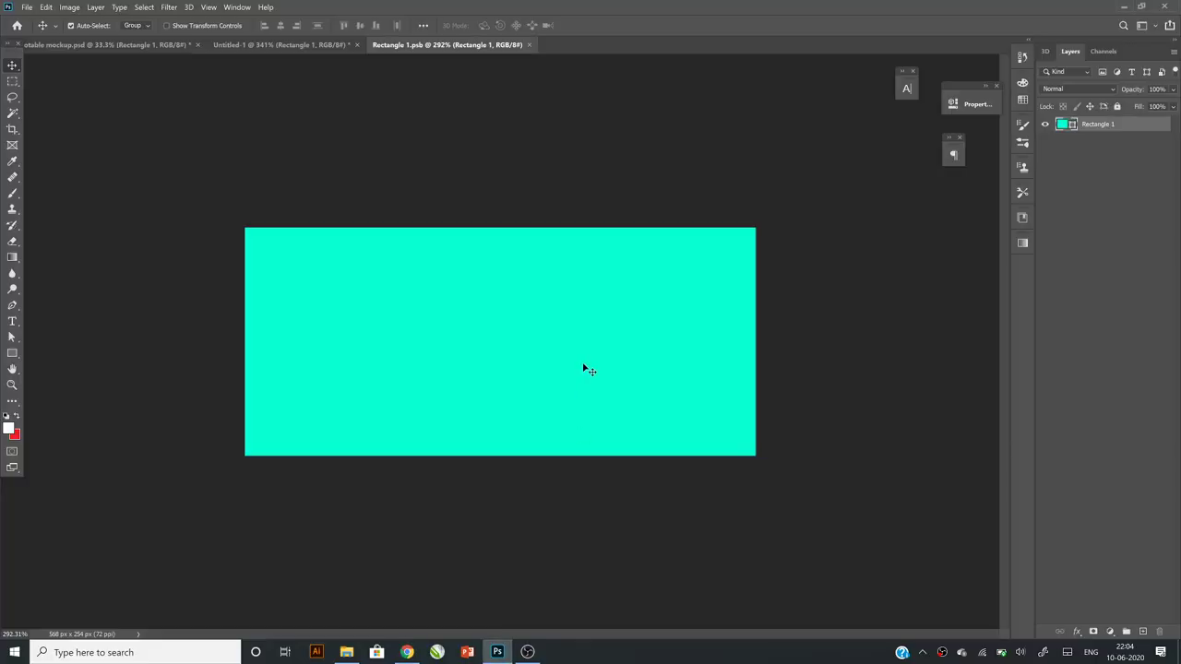
Step: Paste the wave image into Rectangle 1.psb and save it
click(48, 7)
click(76, 105)
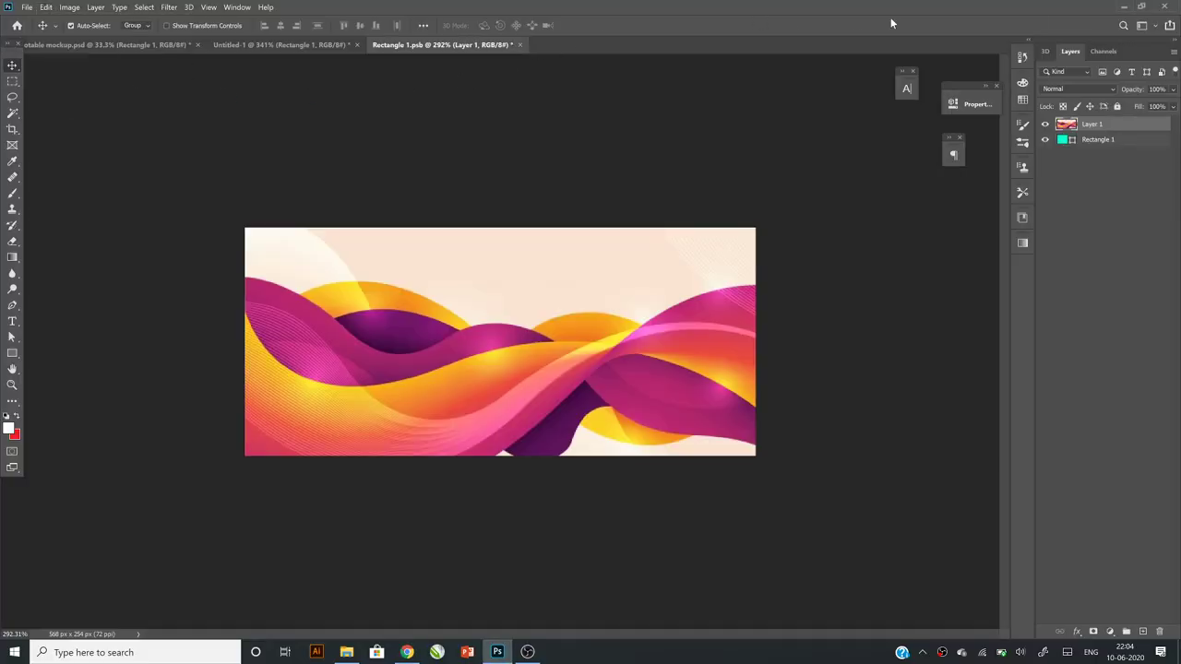
click(28, 8)
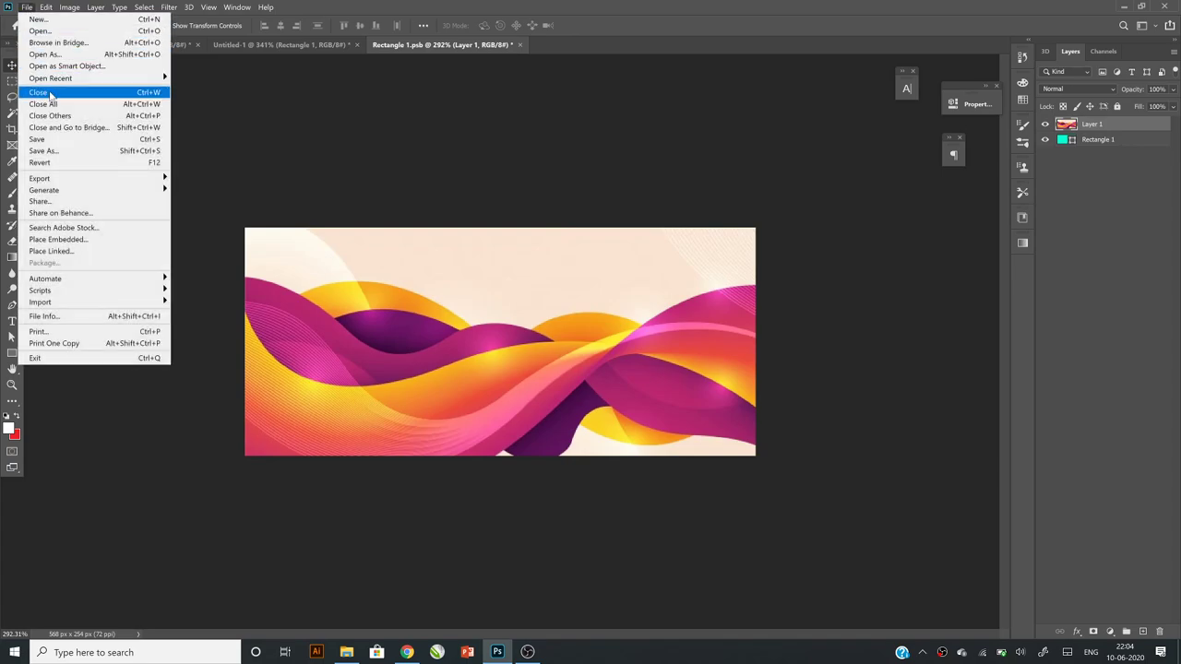
click(52, 140)
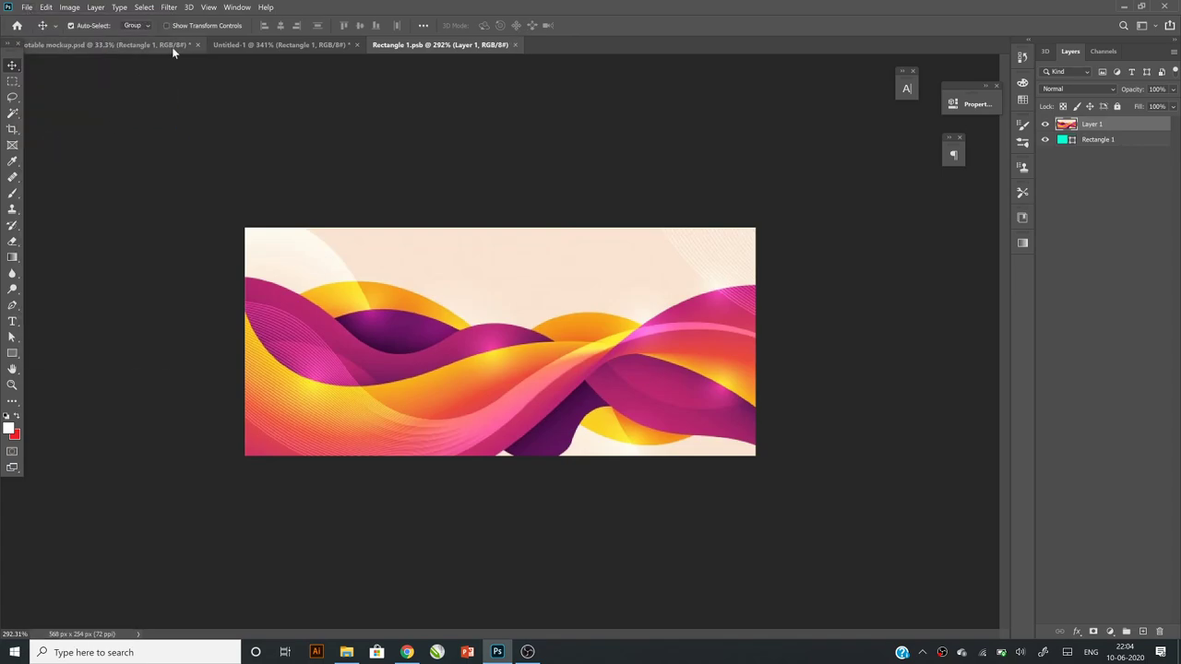
Step: Back in Untitled-1, duplicate Layer 1, the bus photo
click(277, 44)
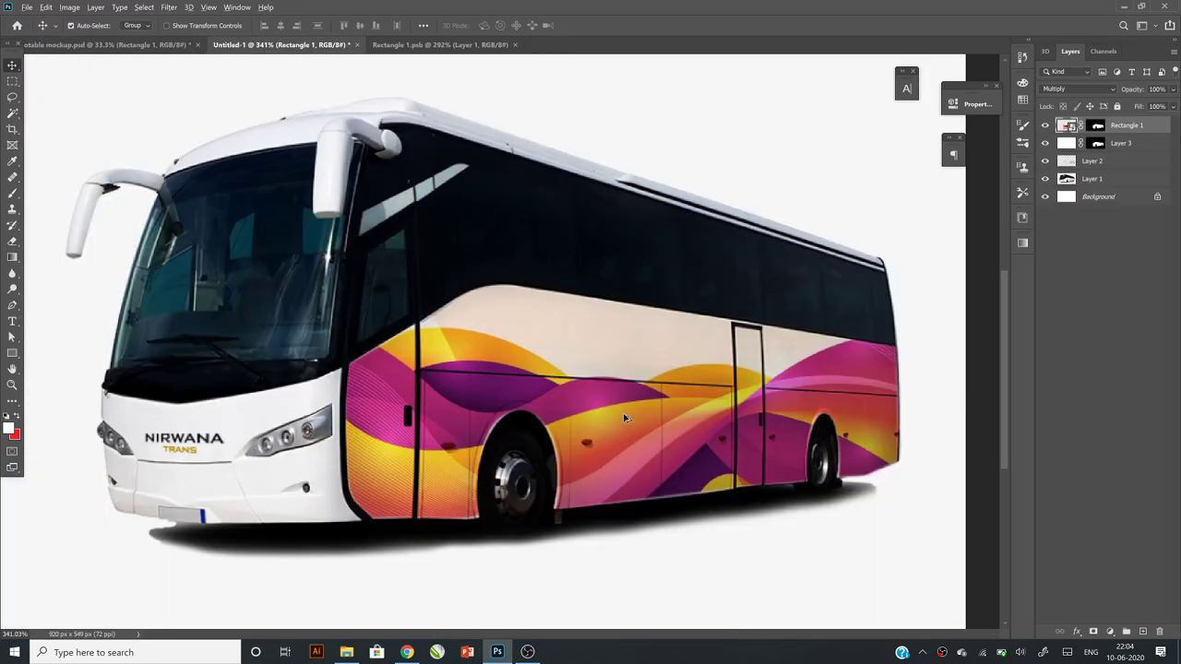
scroll(609, 406, down, 3)
scroll(558, 383, up, 1)
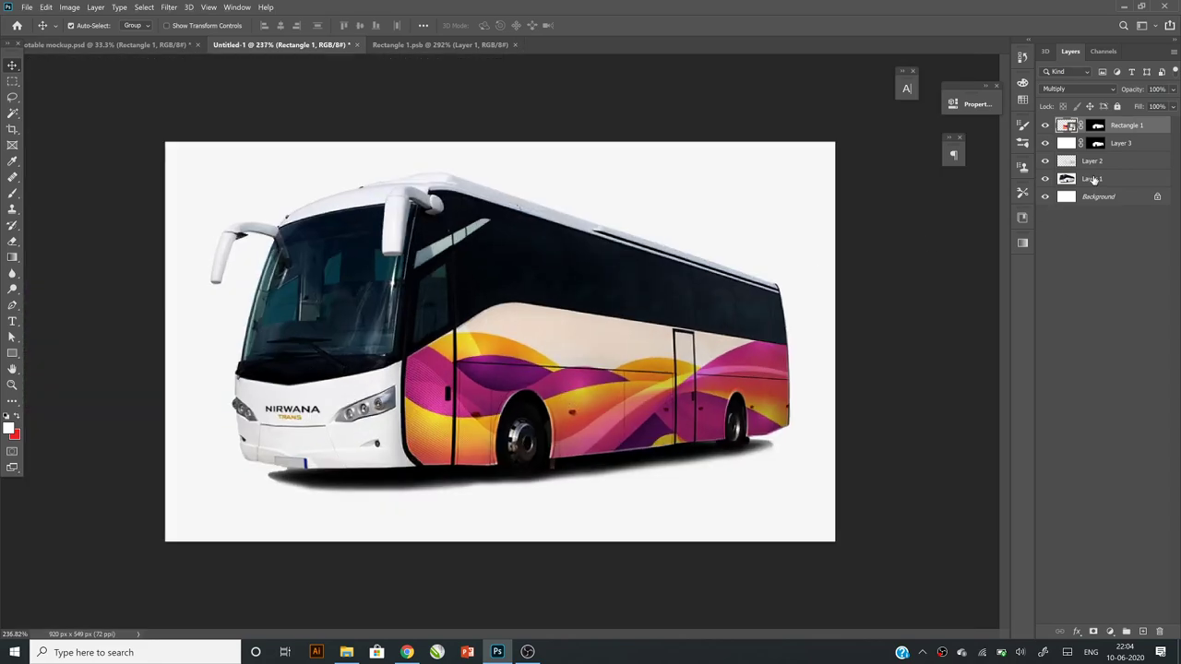
drag(1092, 179, 1143, 632)
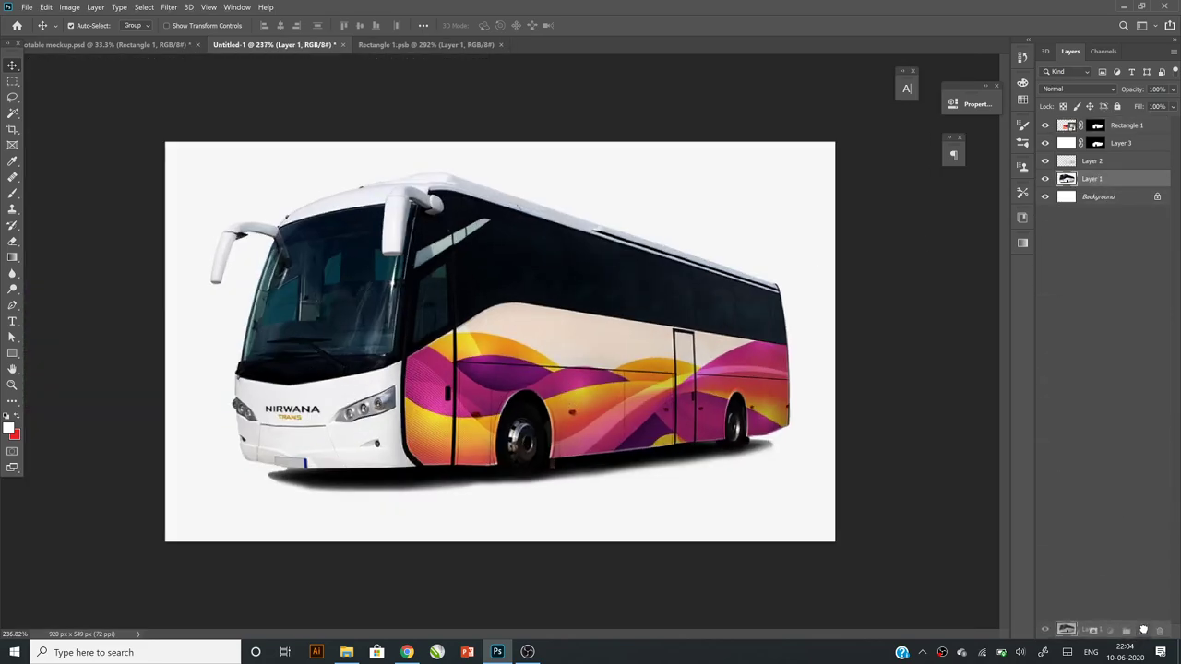
Step: Move Layer 1 copy to the top and darken it with Levels black input 113
drag(1102, 184, 1101, 129)
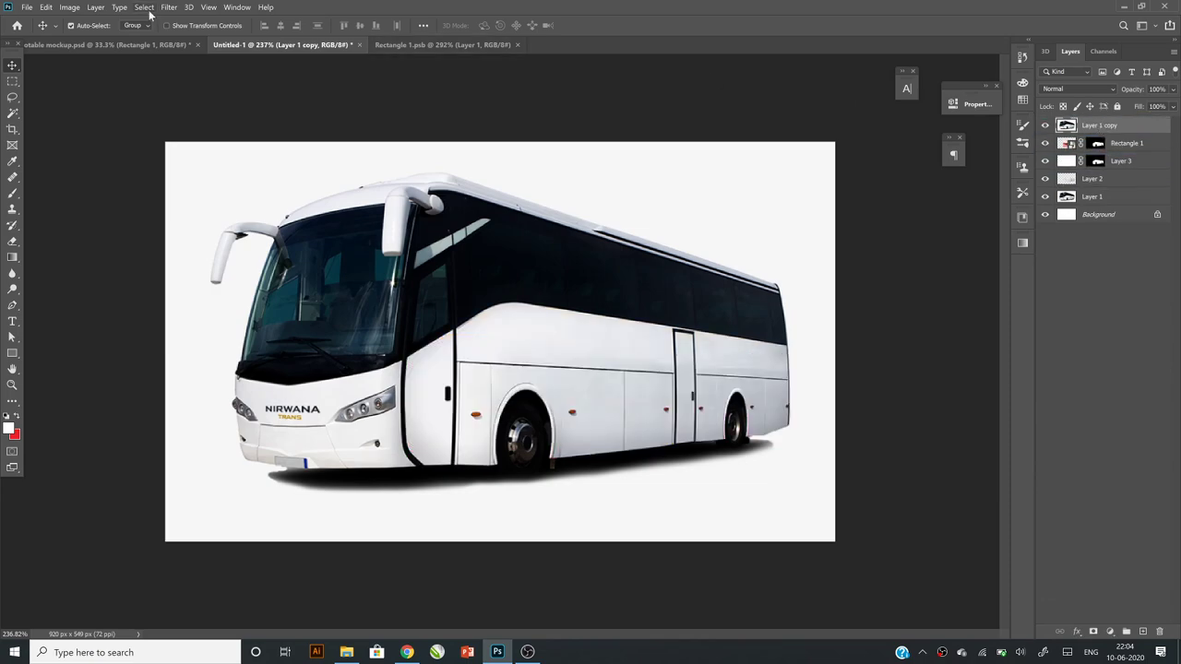
click(95, 8)
mouse_move(88, 35)
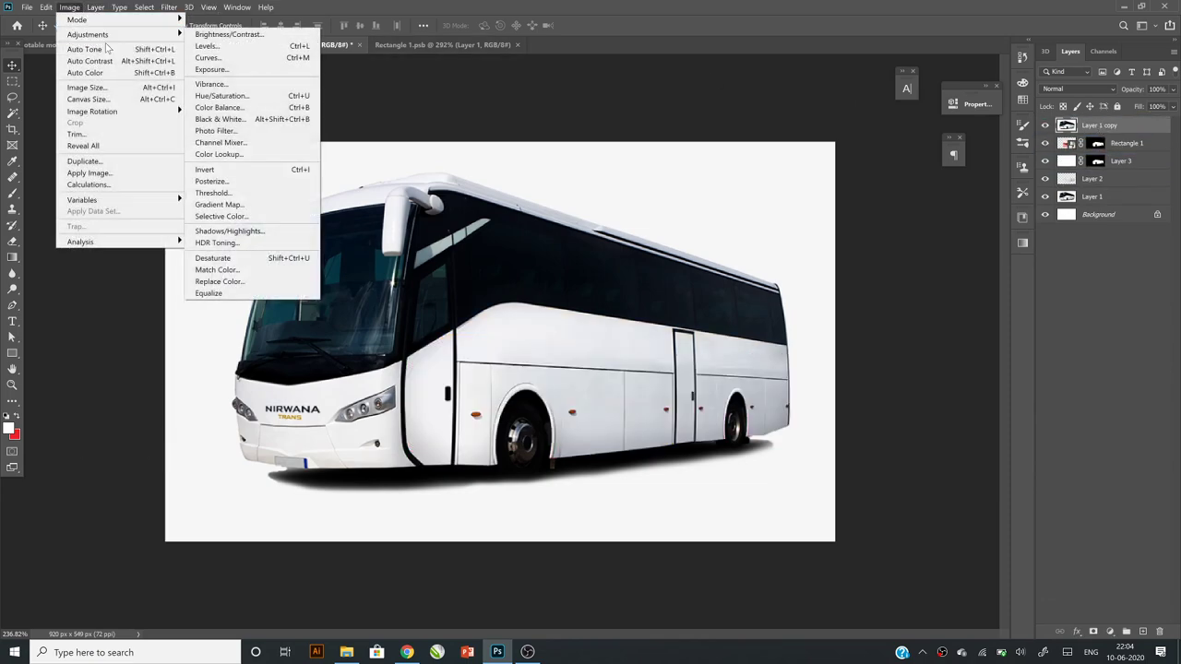
click(295, 46)
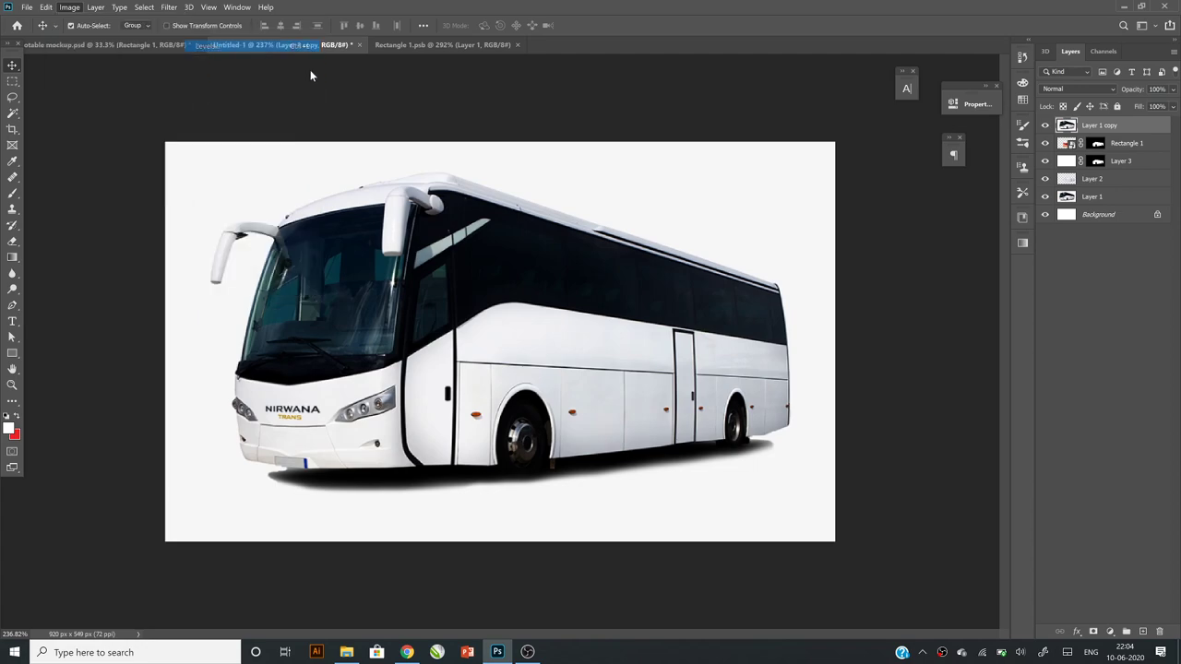
drag(814, 254, 934, 258)
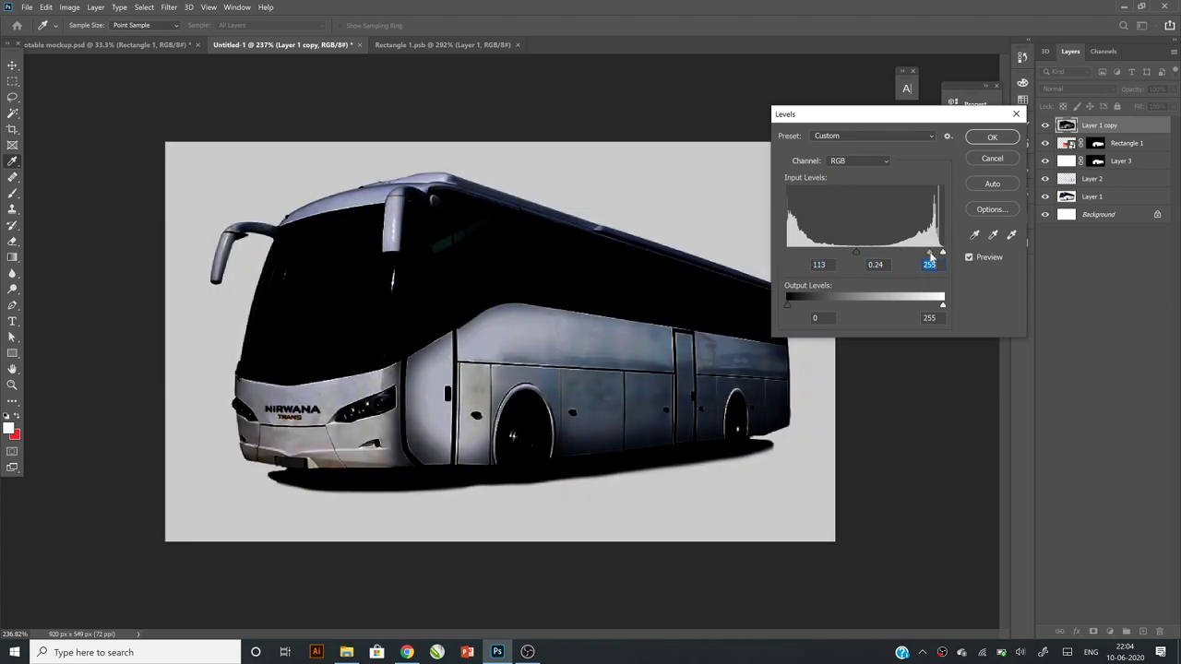
click(995, 139)
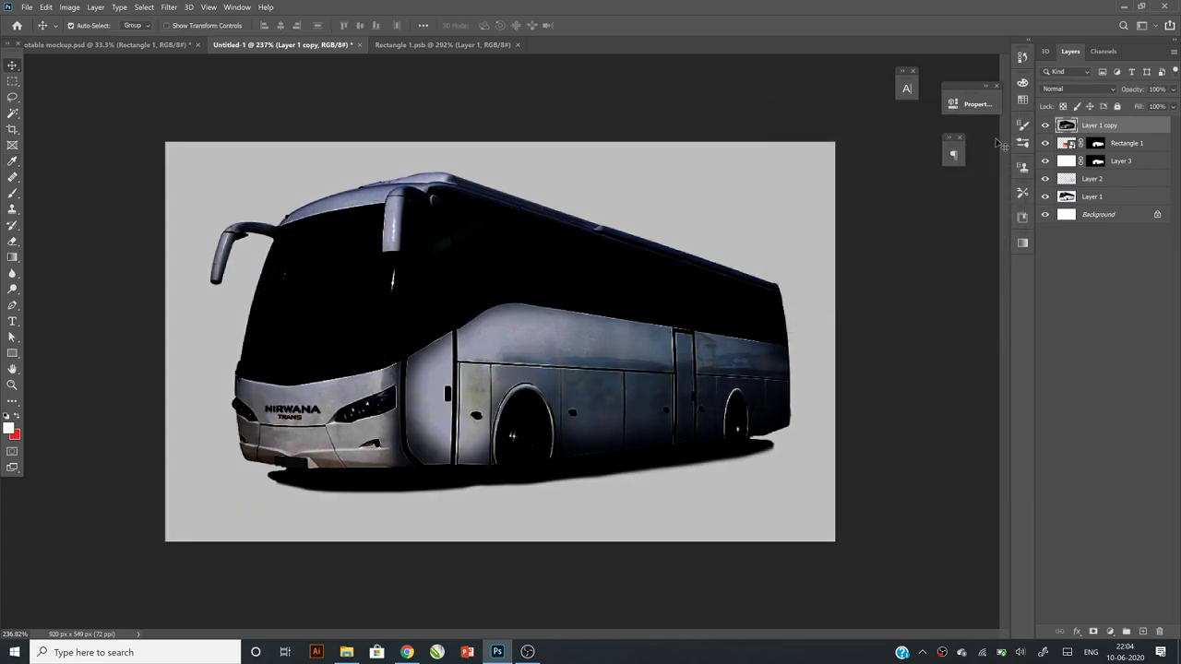
Step: Set Layer 1 copy to Screen blend mode at 46% opacity
click(1062, 90)
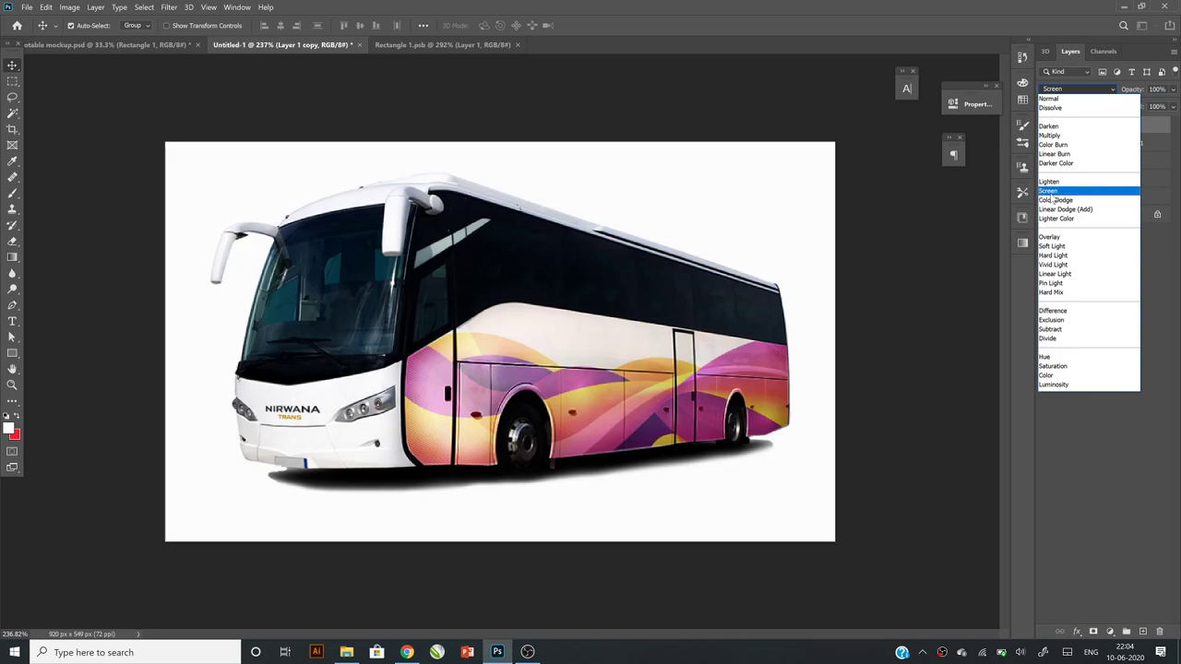
click(1051, 192)
click(1173, 90)
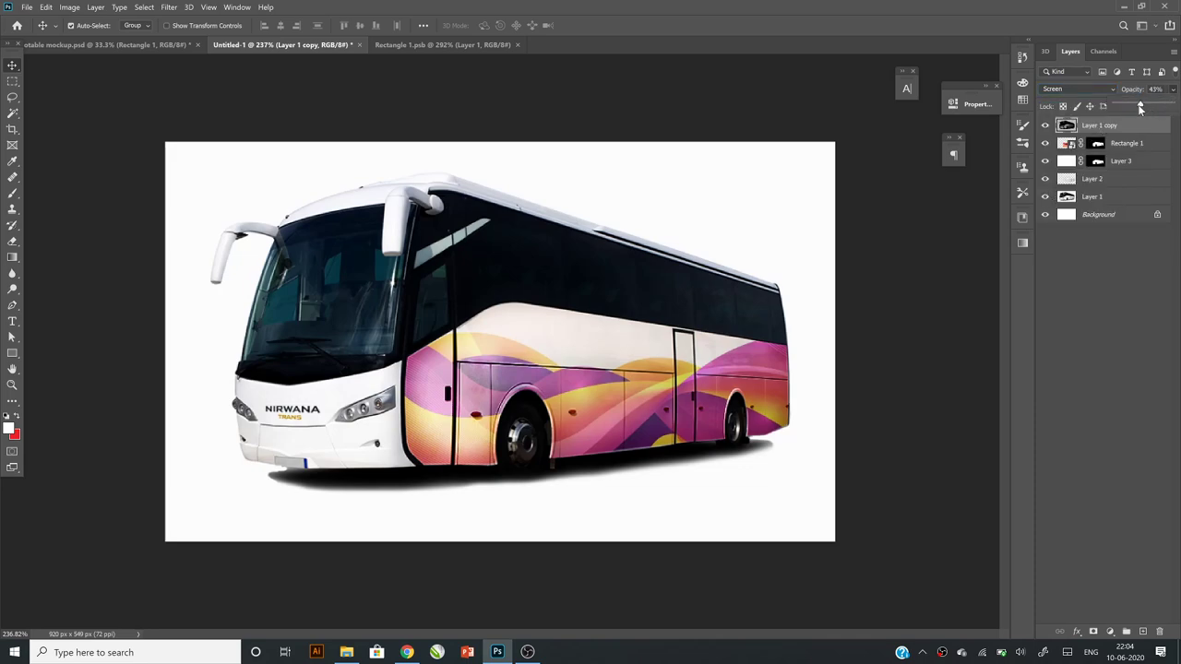
drag(1140, 108, 1139, 109)
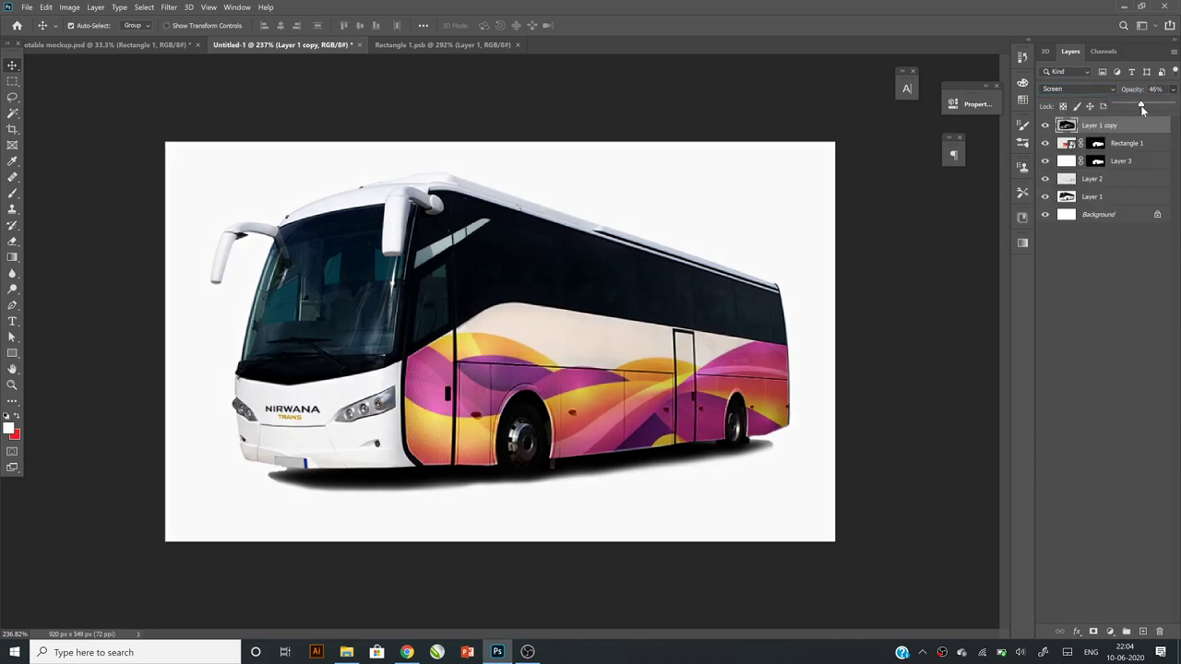
click(622, 369)
Step: Browse the abstract graphics results, previewing a bubble graphic and related images
click(427, 45)
click(406, 652)
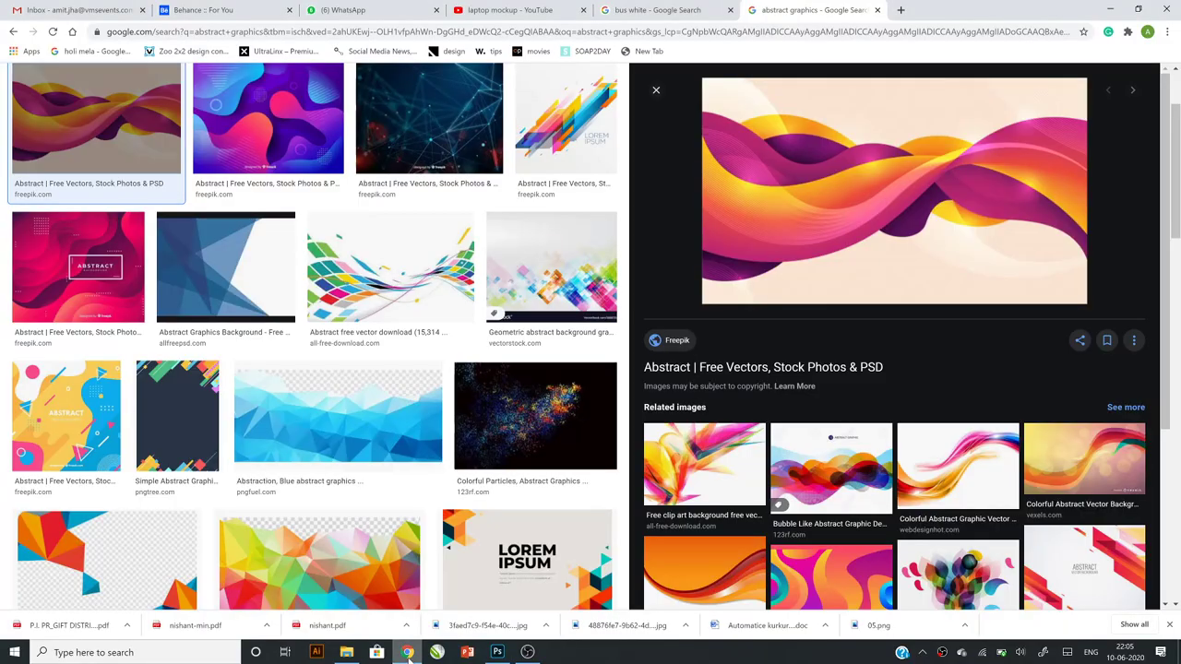
scroll(895, 277, down, 5)
click(838, 215)
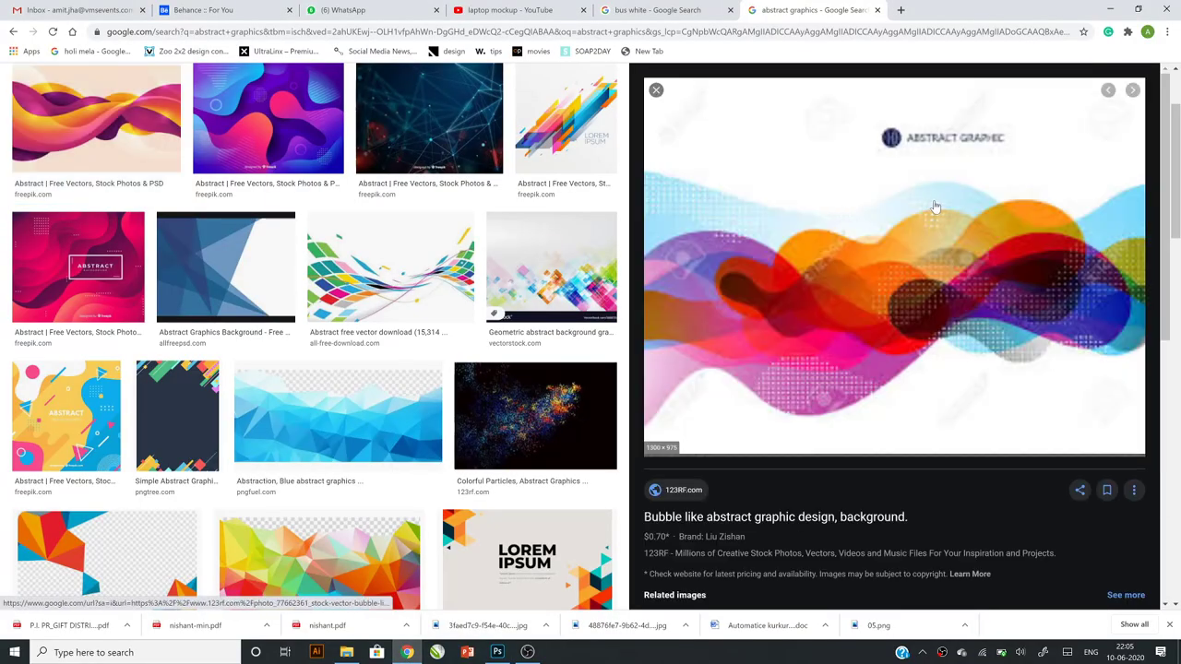
right_click(933, 200)
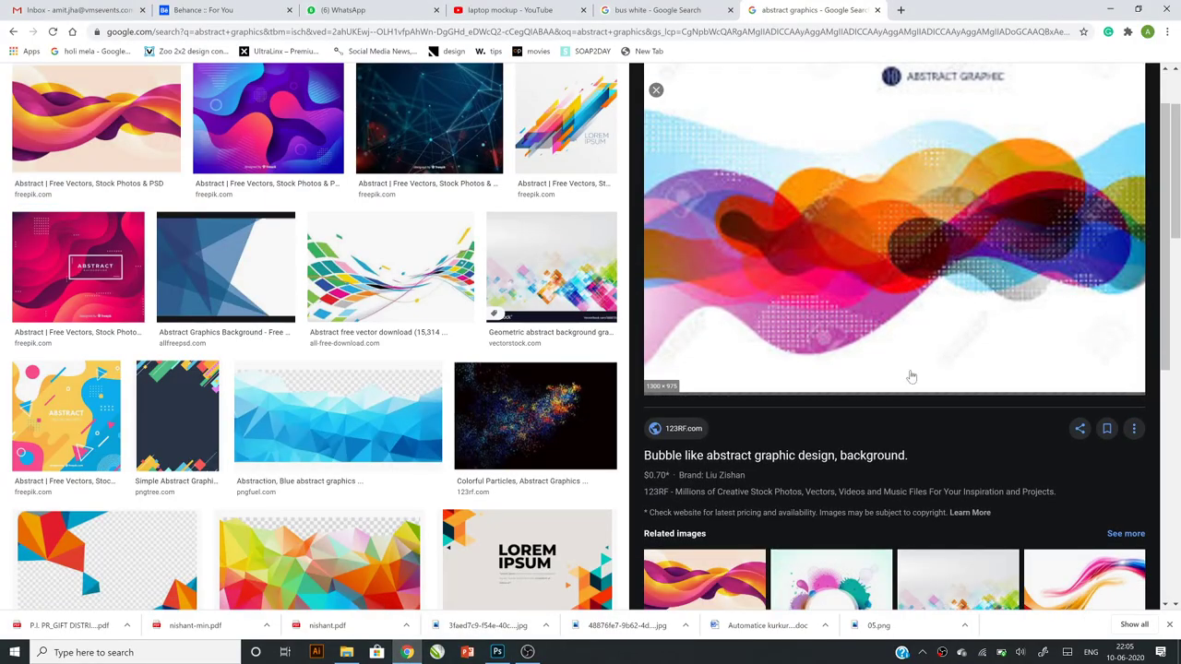
scroll(911, 377, down, 5)
click(955, 479)
right_click(893, 195)
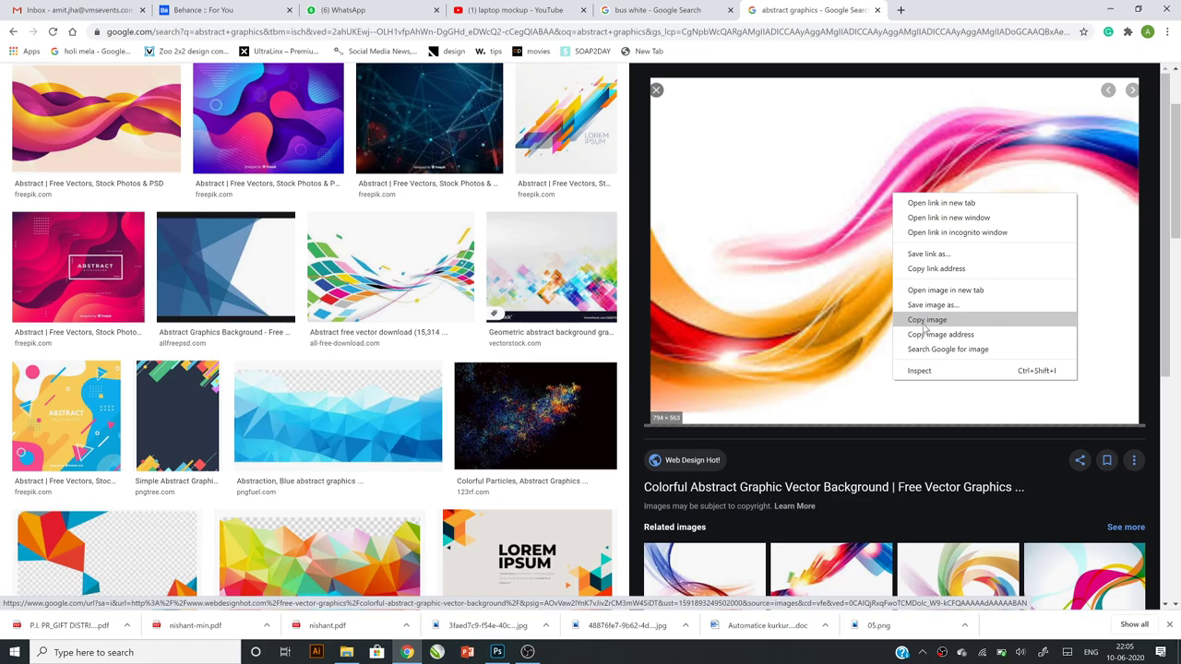
Step: Copy the colourful abstract background image with Sample Text
click(826, 568)
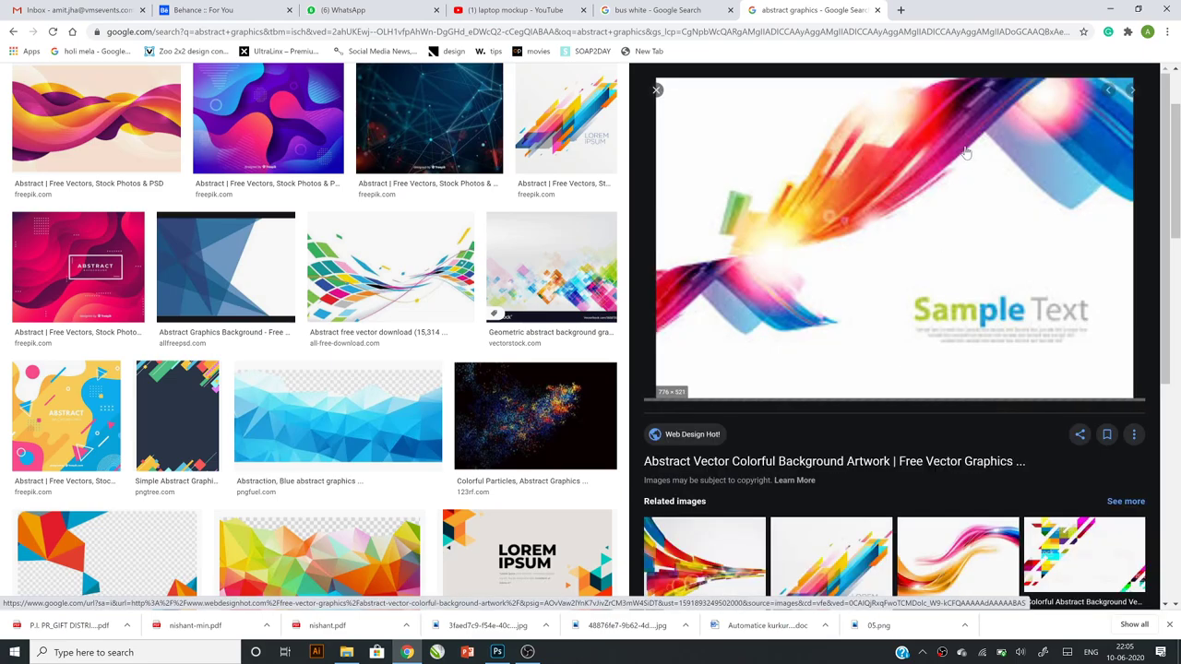
scroll(978, 185, down, 3)
scroll(977, 195, up, 3)
scroll(941, 236, down, 3)
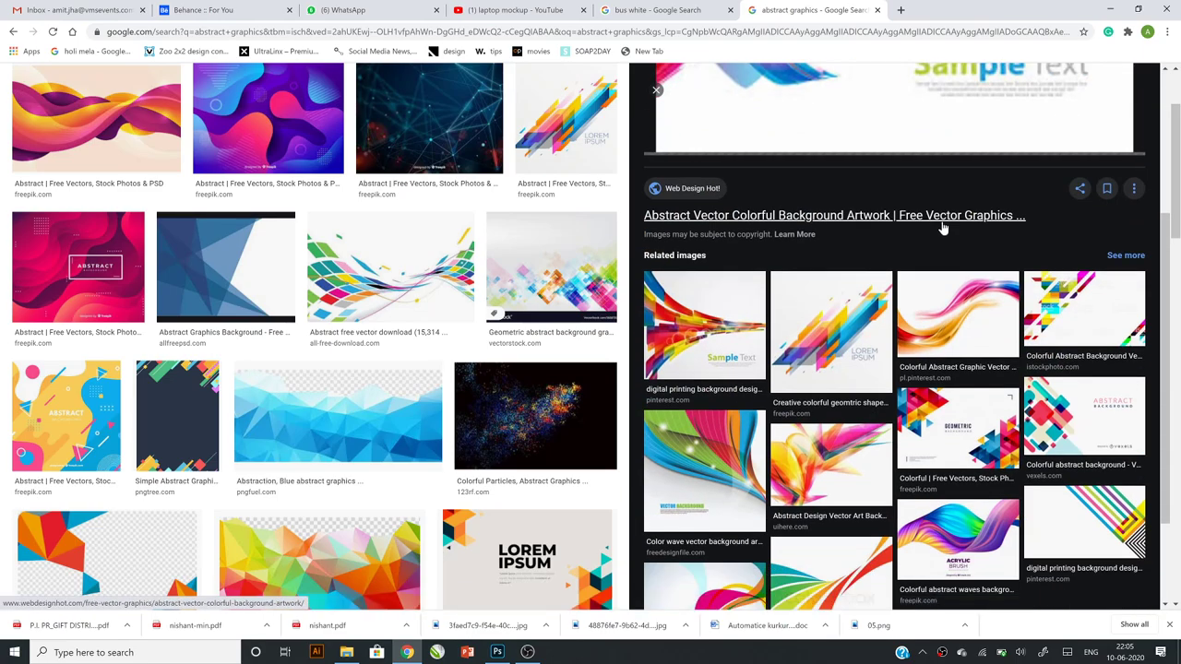
scroll(922, 276, up, 3)
scroll(888, 335, down, 3)
click(873, 369)
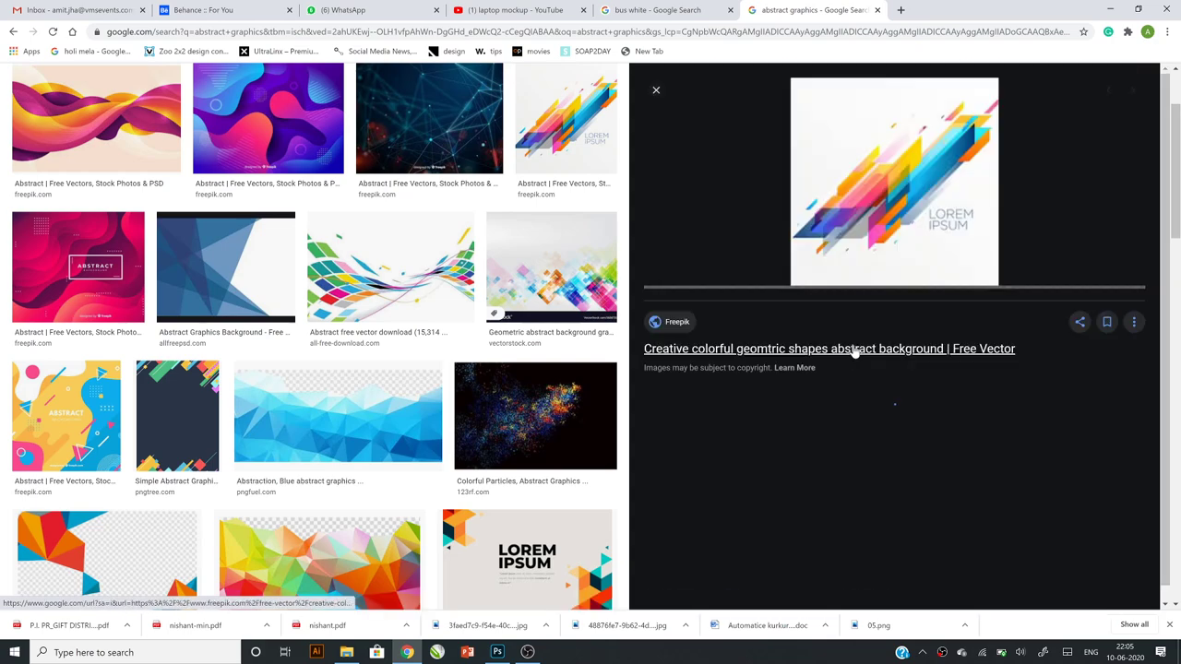
click(799, 440)
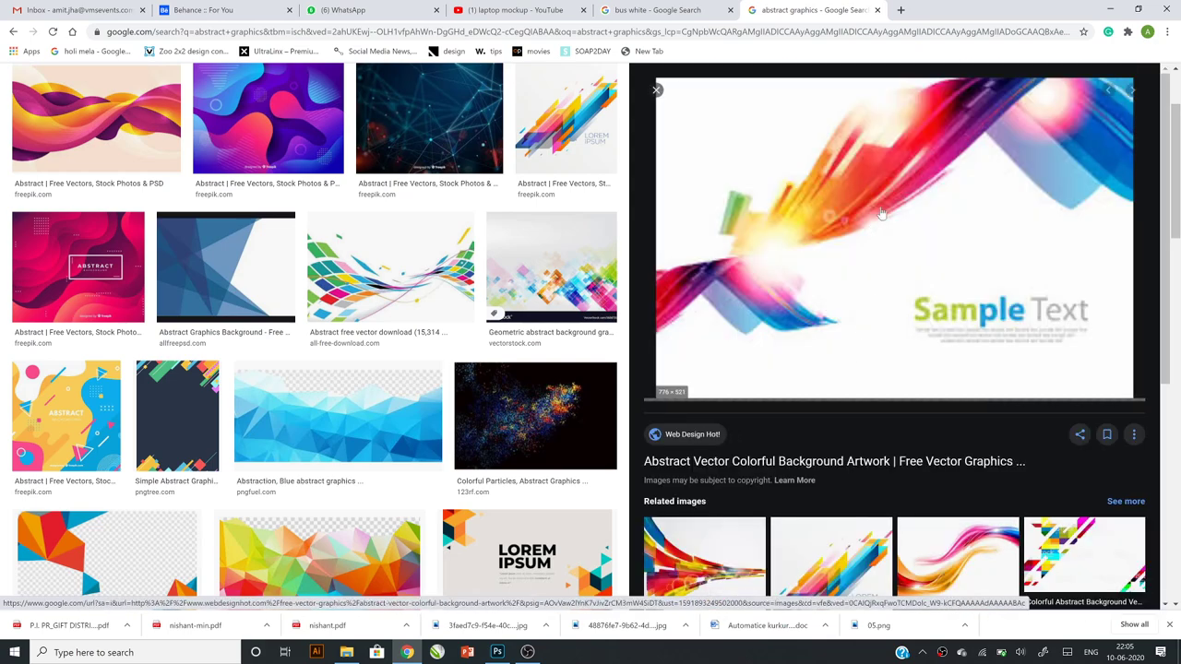
right_click(881, 199)
click(914, 328)
Step: Paste the abstract artwork as a new layer and scale it from the top-left to cover the banner
click(497, 652)
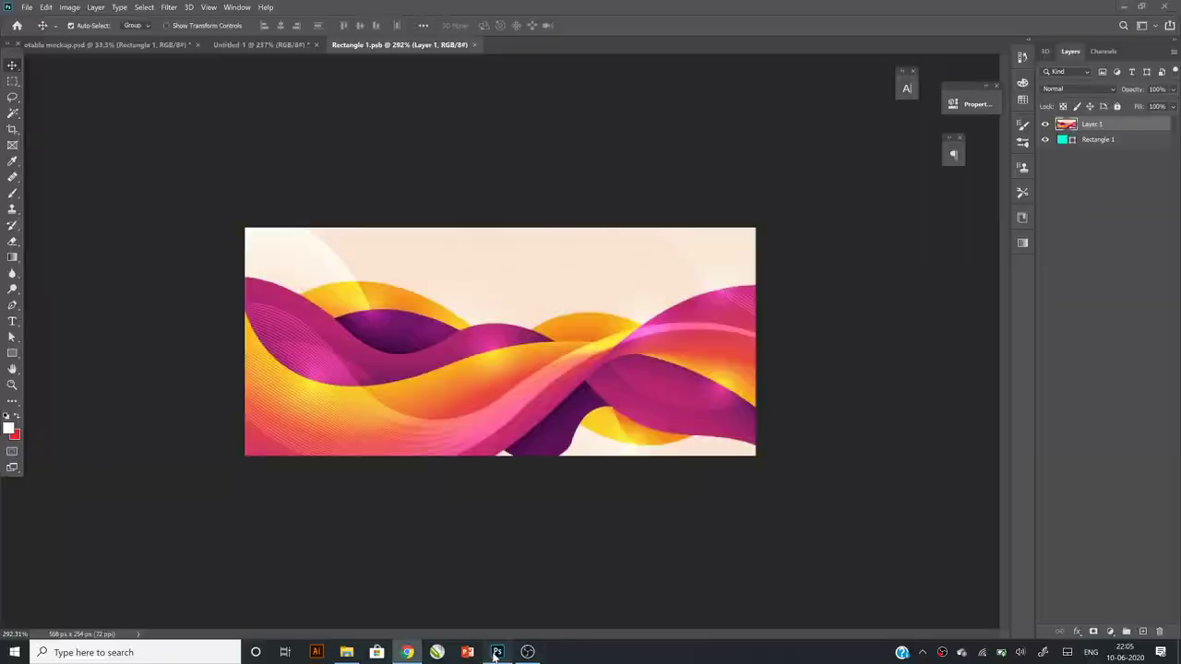
key(ctrl+v)
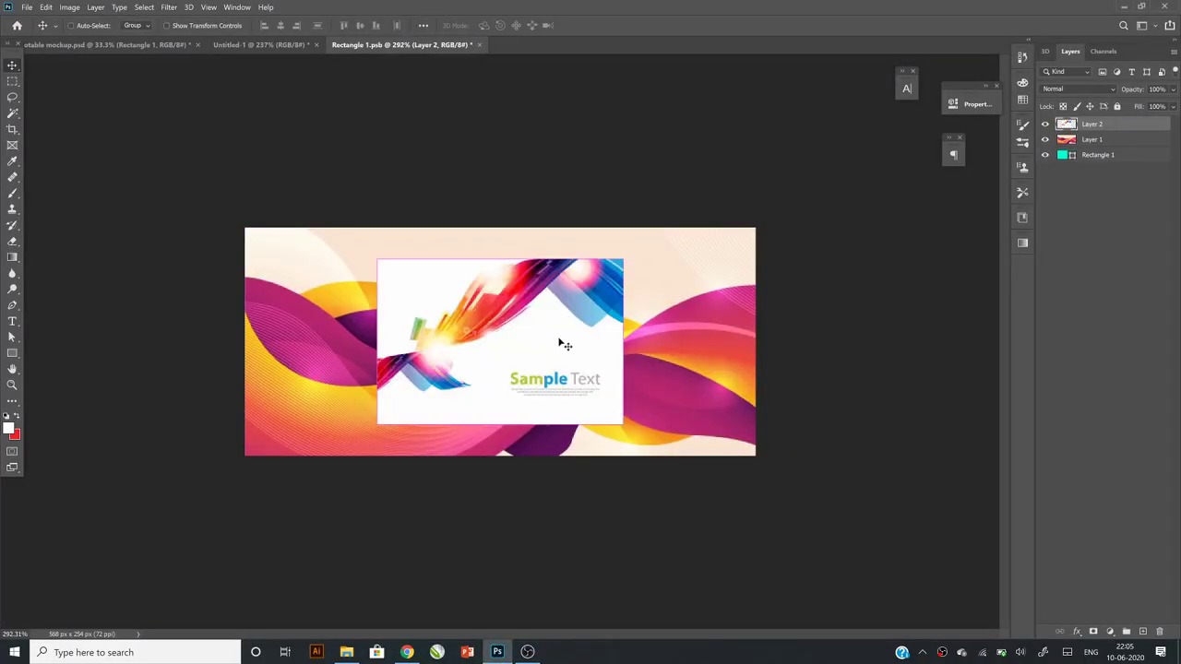
key(ctrl+t)
drag(557, 357, 410, 326)
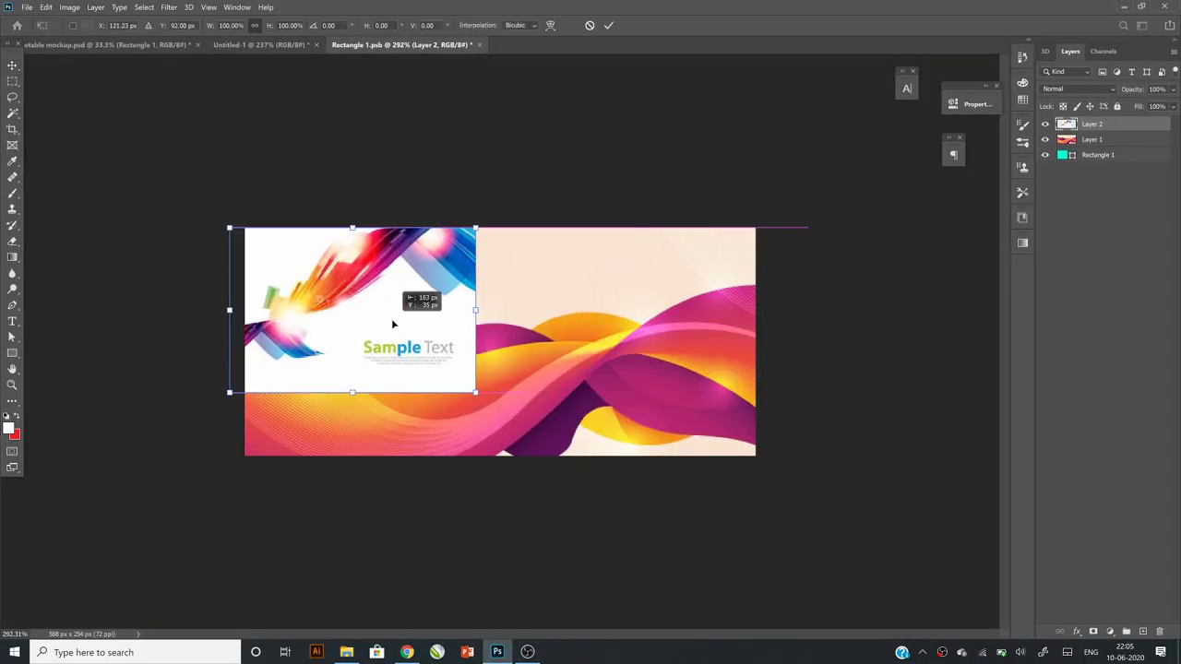
drag(476, 393, 809, 591)
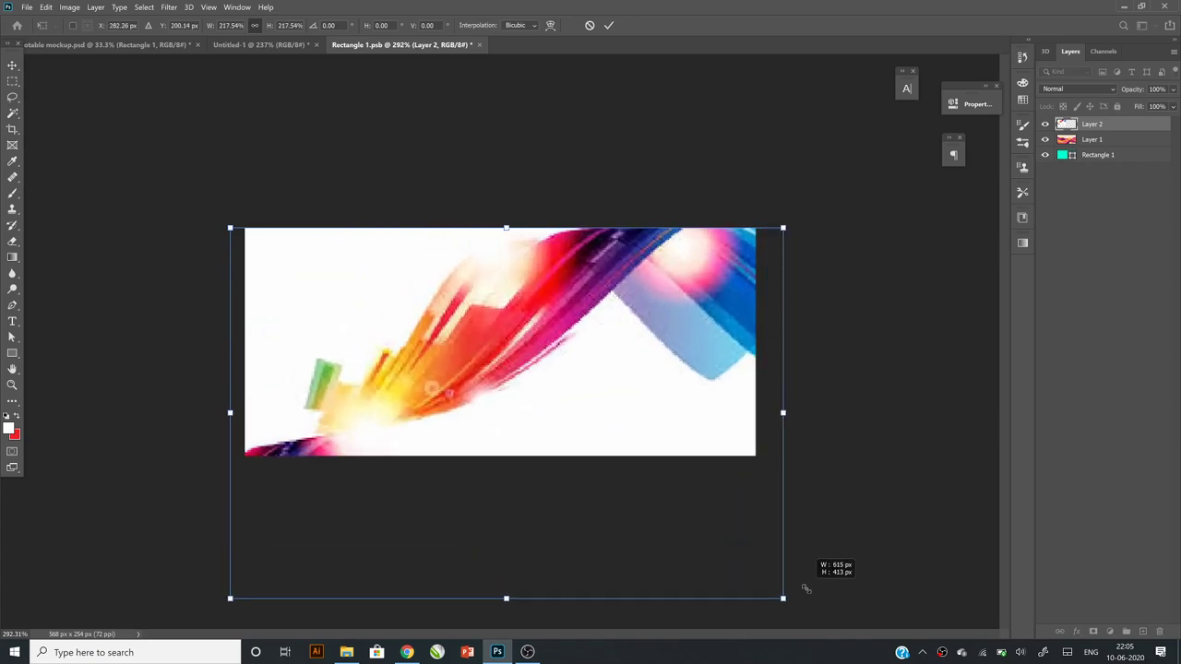
key(Return)
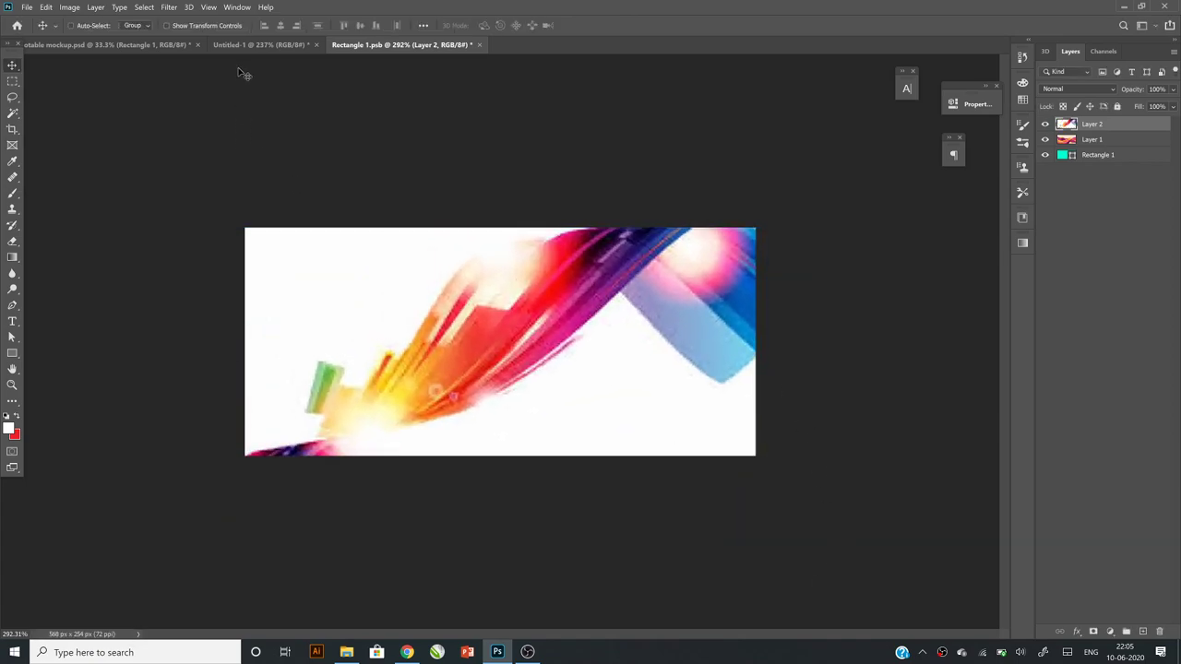
Step: Check the artwork on the Untitled-1 bus mockup, then return to the browser results
click(240, 46)
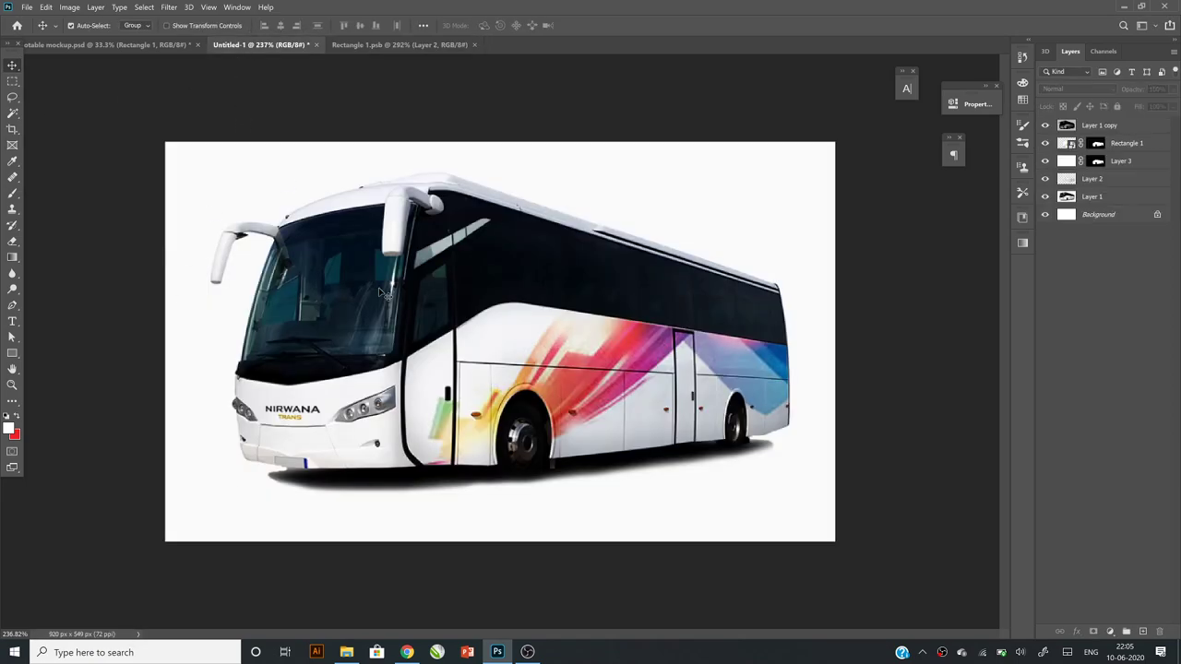
click(398, 44)
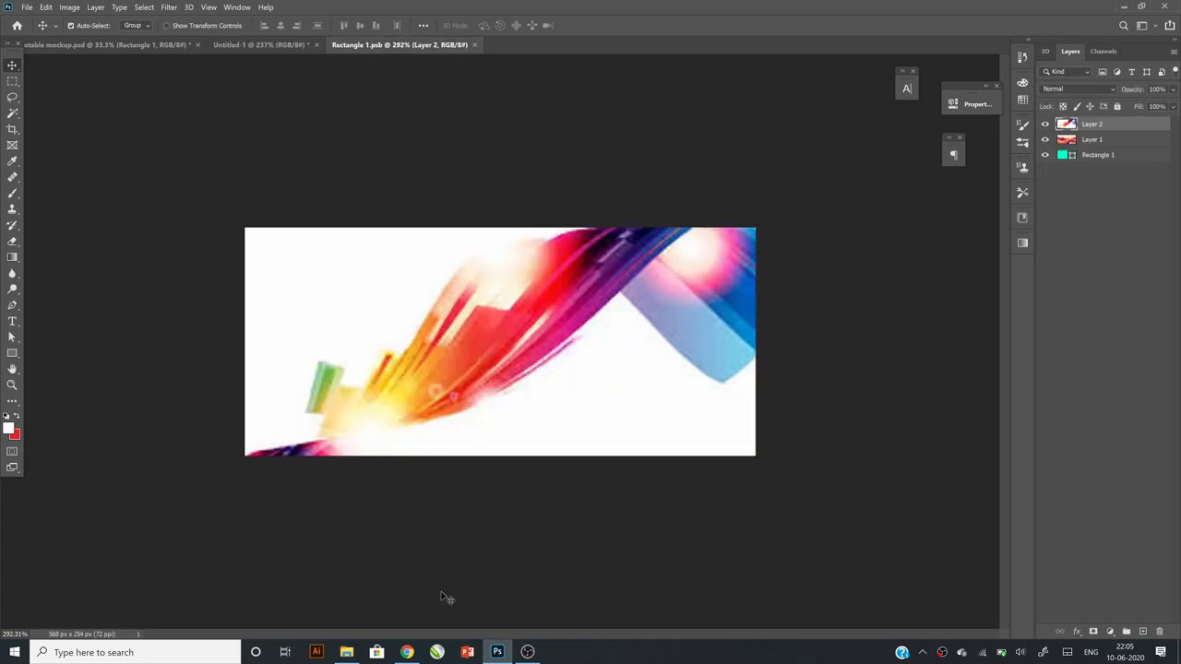
click(407, 652)
Step: Browse related Google Images results to the colourful feather-stripe LOREM IPSUM background
right_click(1037, 385)
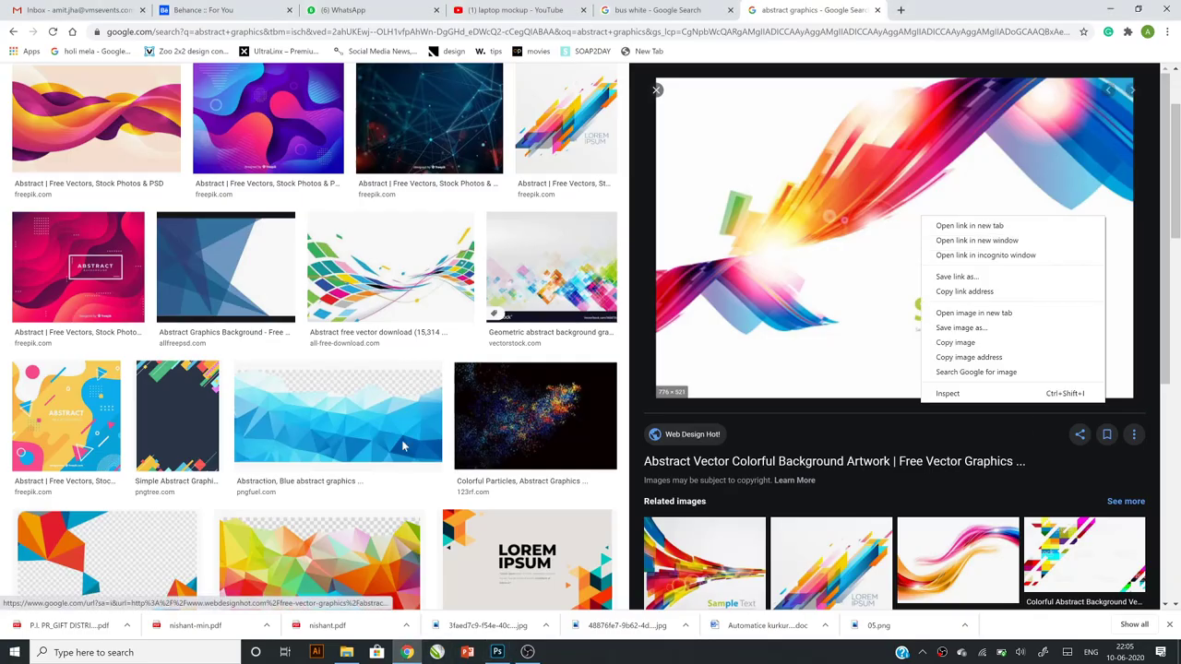
key(Escape)
key(Left)
scroll(955, 477, down, 1)
click(957, 443)
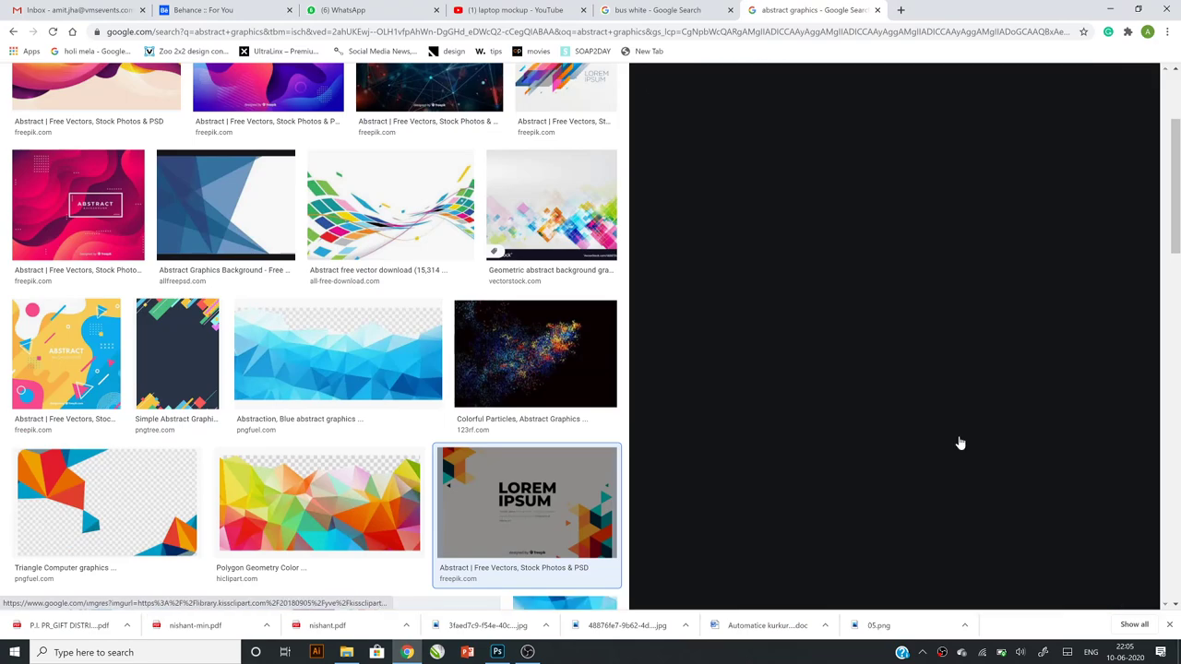
scroll(957, 442, down, 5)
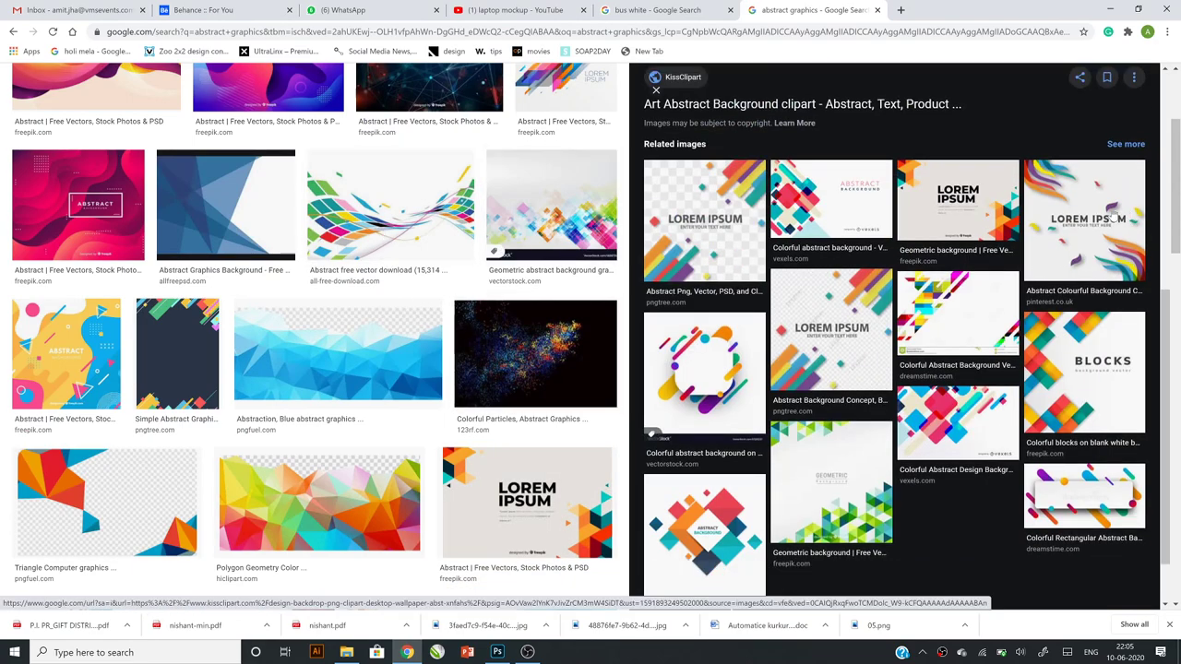
click(1084, 221)
Step: Copy the feather-stripe image and paste it into the Photoshop banner as Layer 3
right_click(824, 224)
click(877, 350)
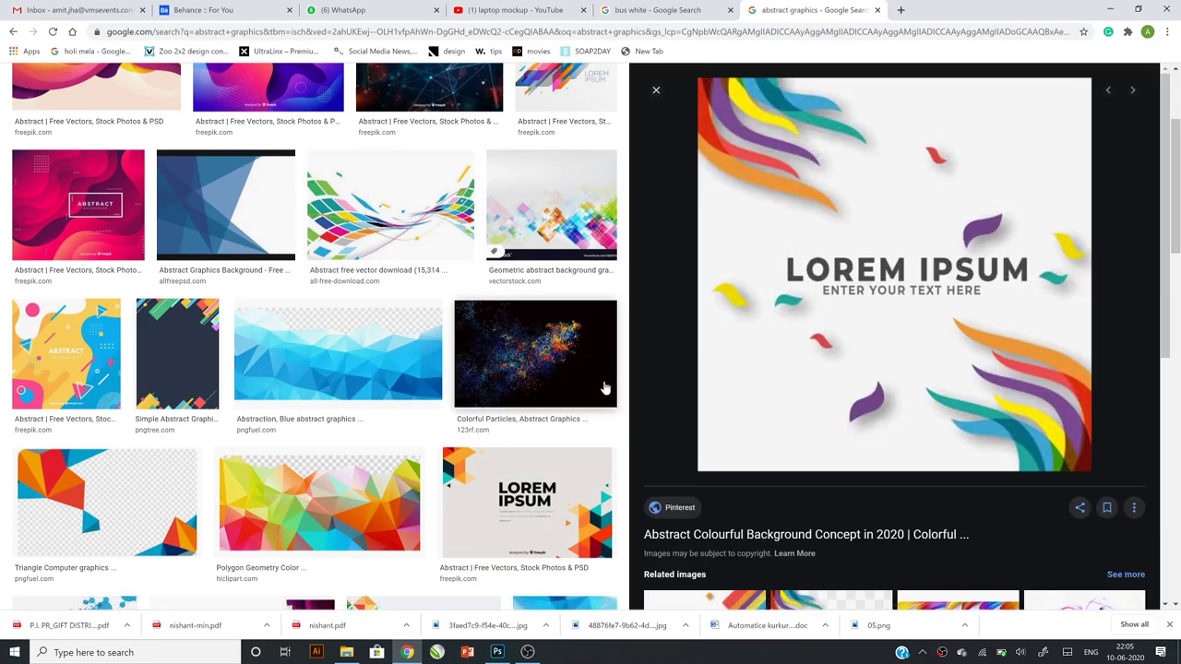
click(497, 652)
key(ctrl+v)
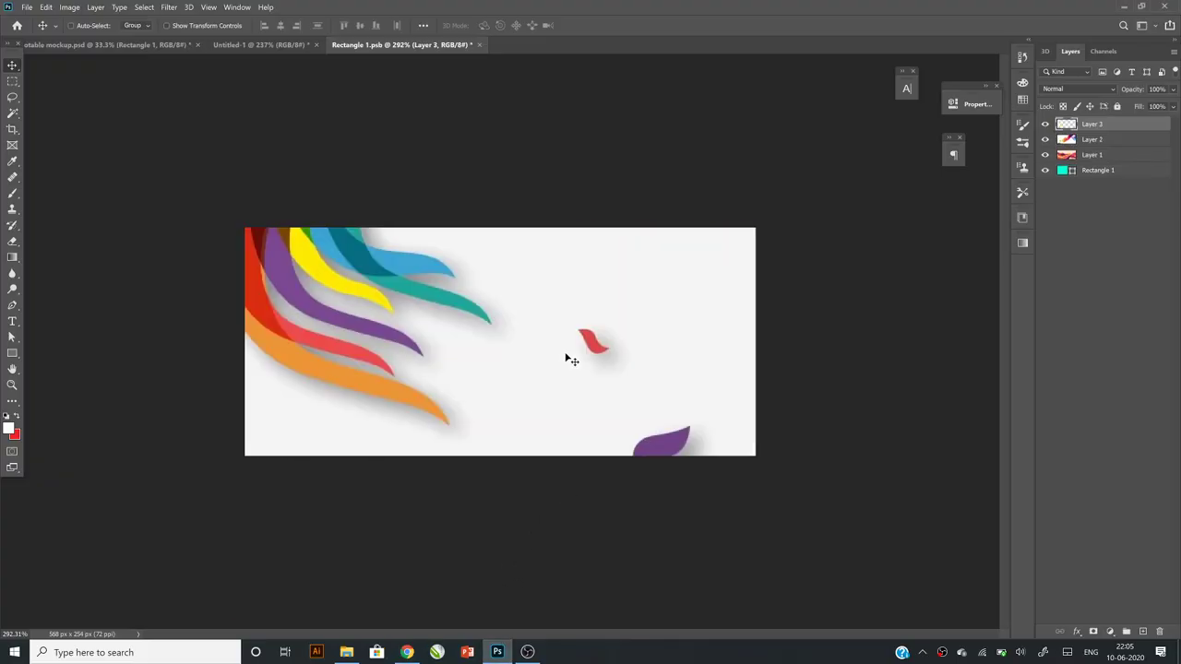
Step: Save the Rectangle 1.psb banner via File > Save after dismissing the Ctrl+S error
key(ctrl+s)
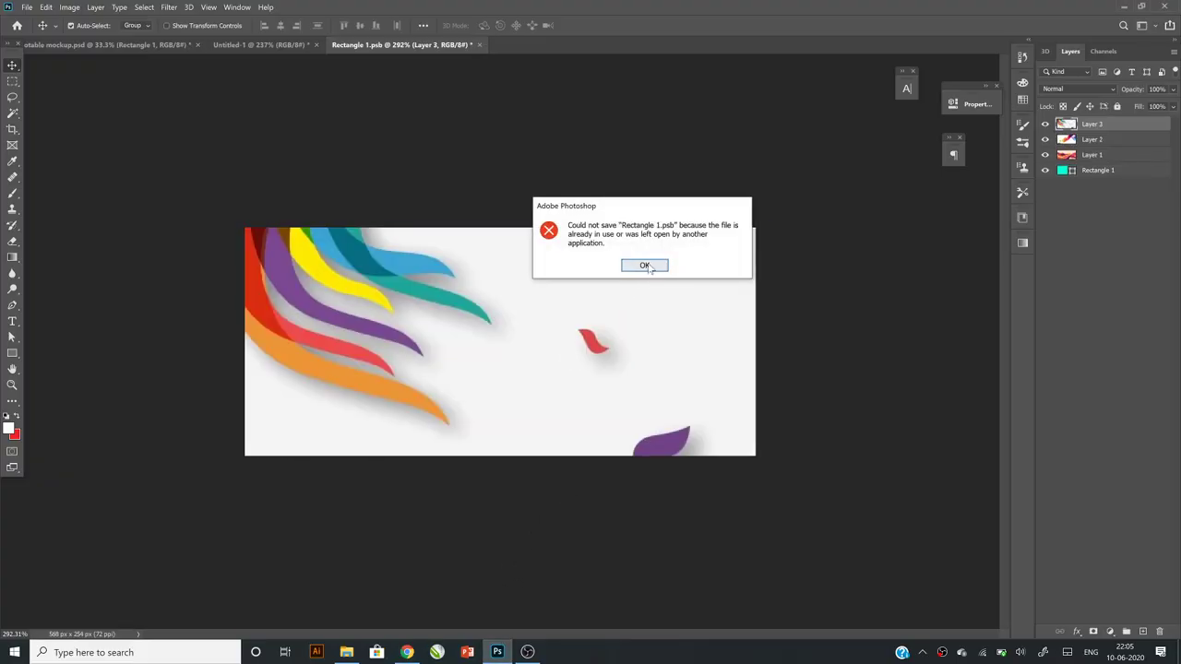
click(638, 265)
click(27, 6)
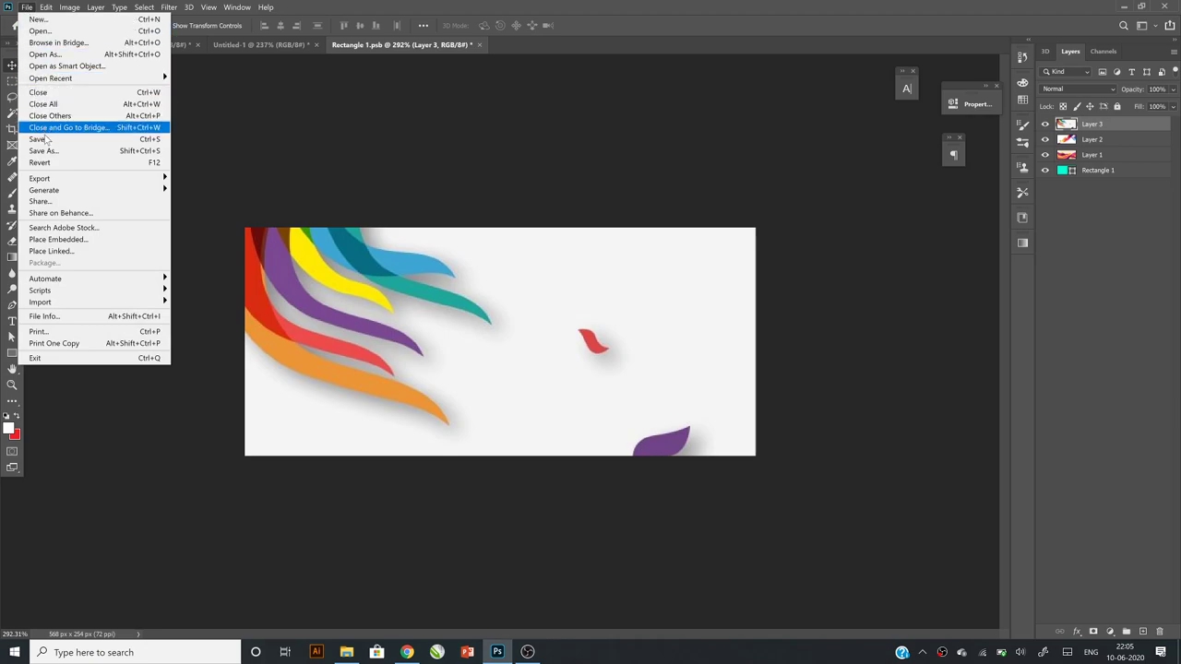
click(92, 139)
Step: View the stripes on the Untitled-1 bus, then reopen the Rectangle 1 smart object
click(243, 44)
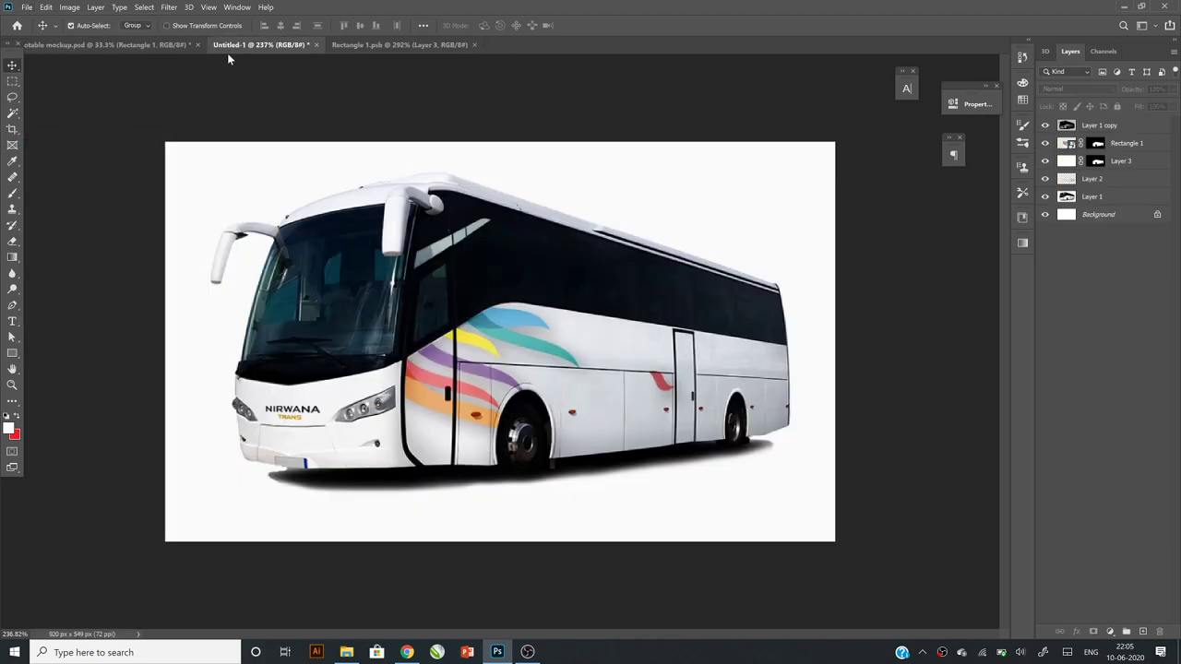
click(1071, 164)
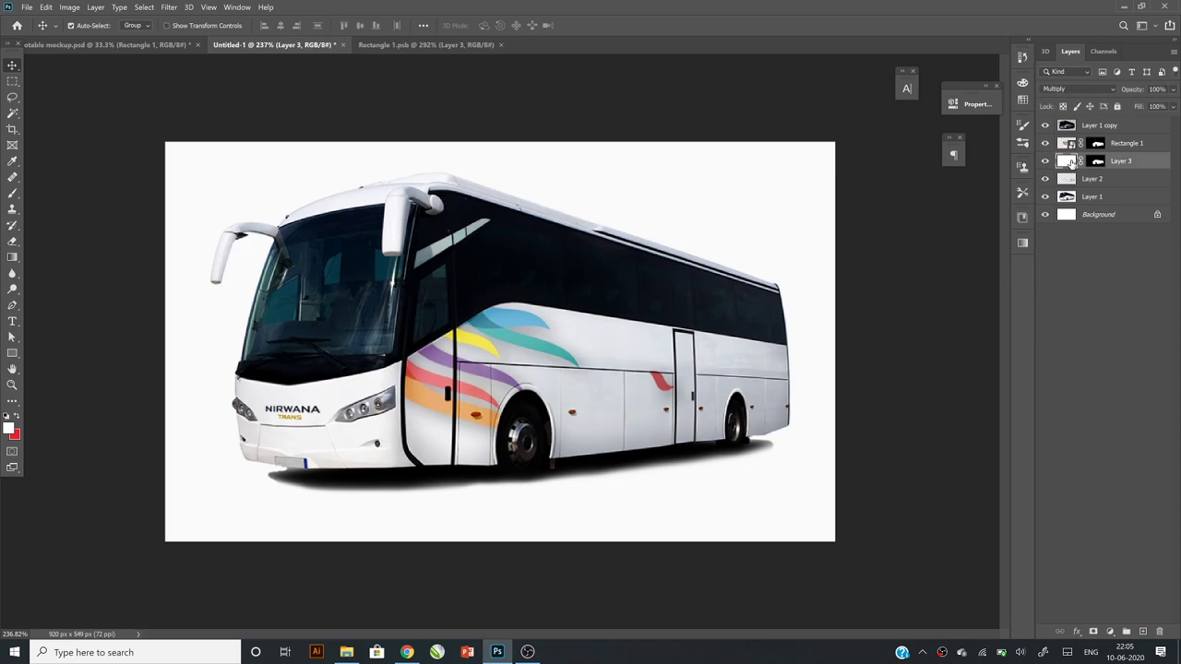
double_click(1070, 146)
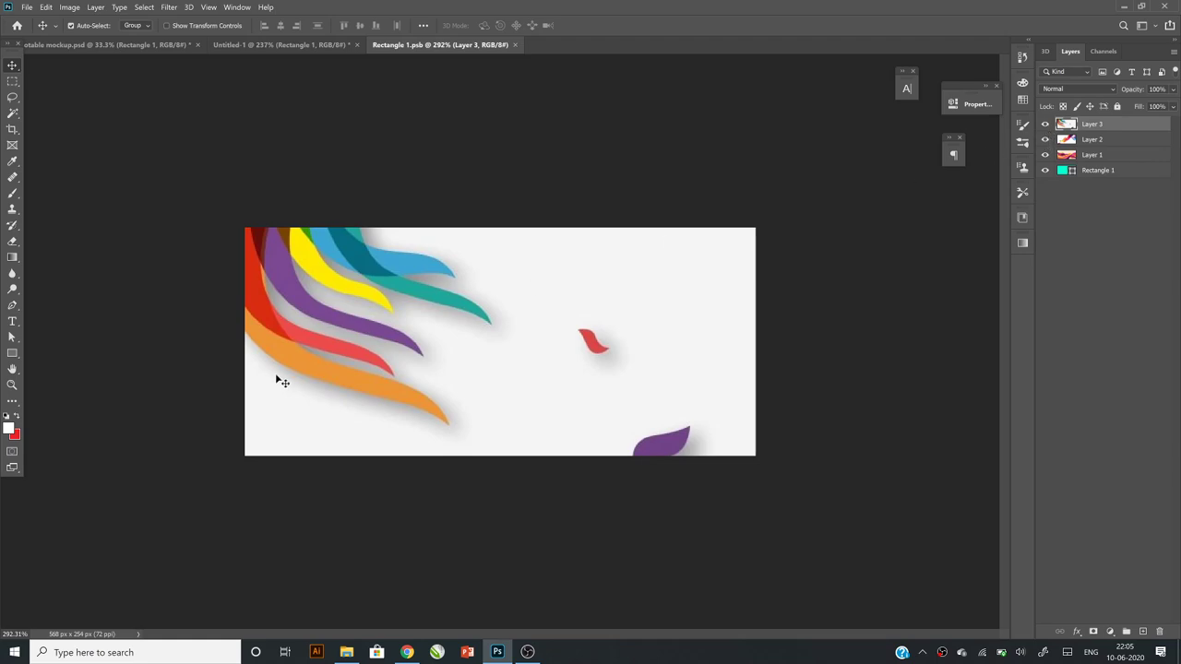
Step: Fill Layer 3 red, shift it to light pink (Hue -60, Lightness +46), and move it below Layer 2
key(ctrl+BackSpace)
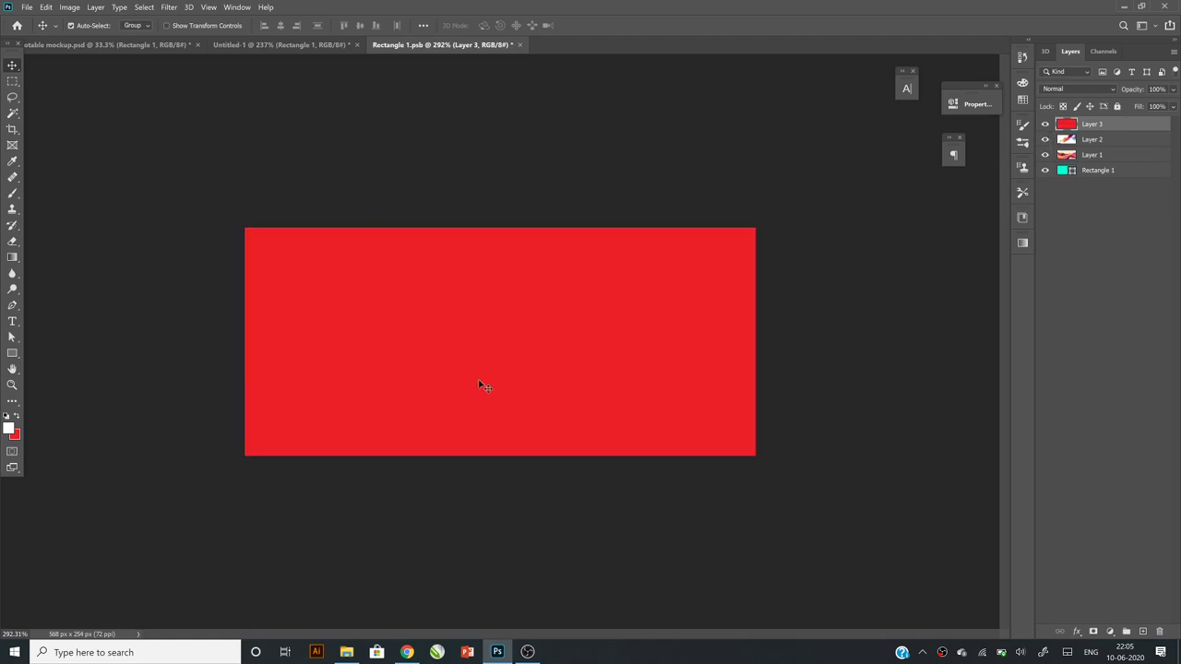
key(ctrl+u)
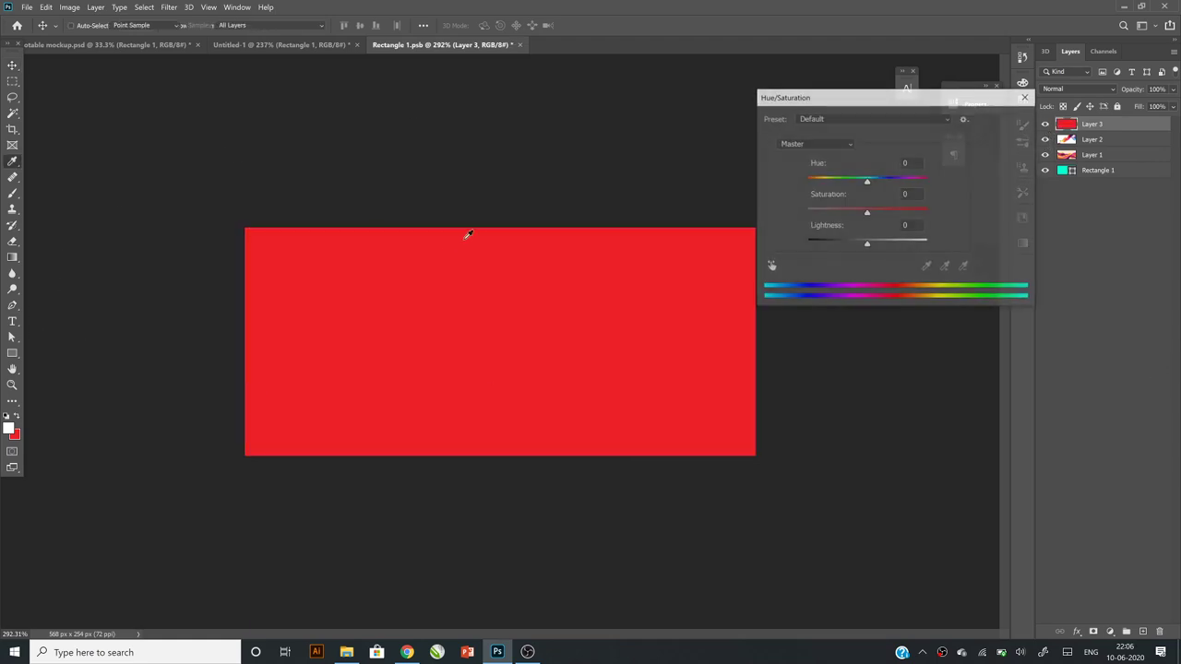
drag(844, 182, 837, 181)
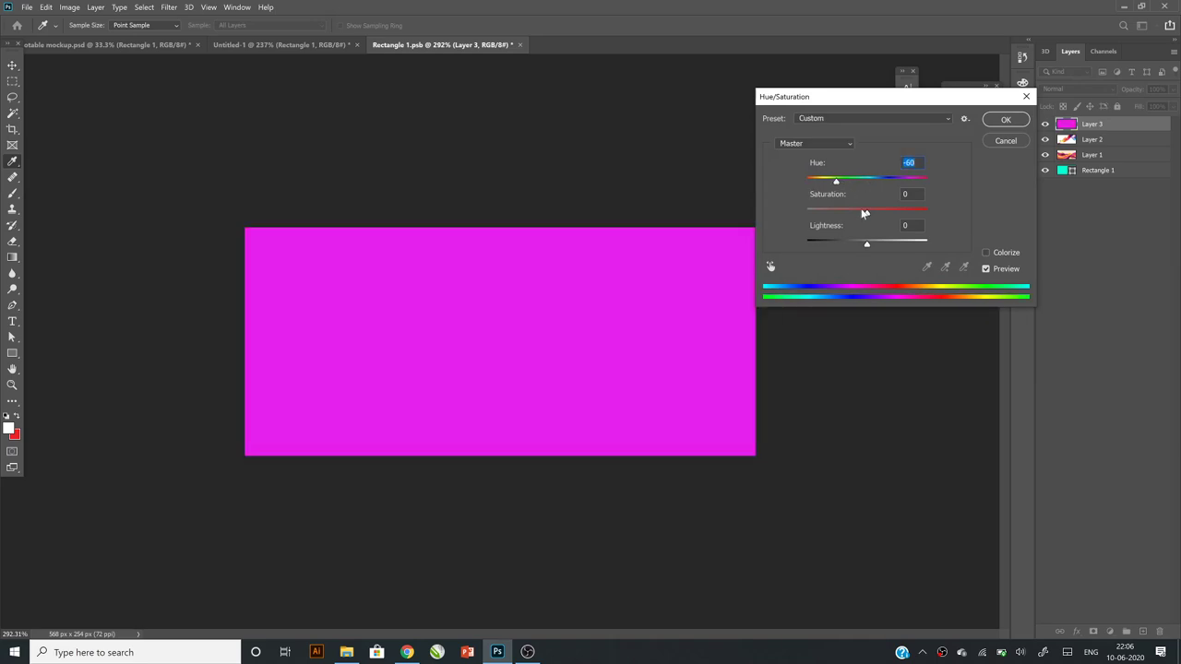
drag(876, 244, 895, 246)
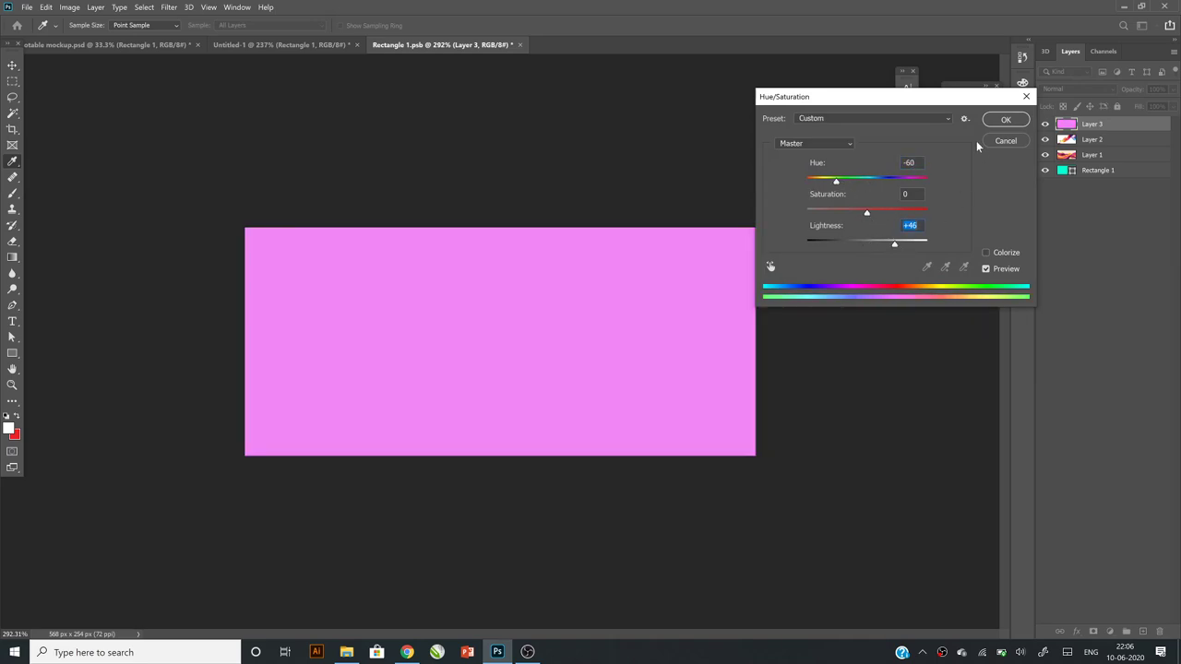
click(997, 121)
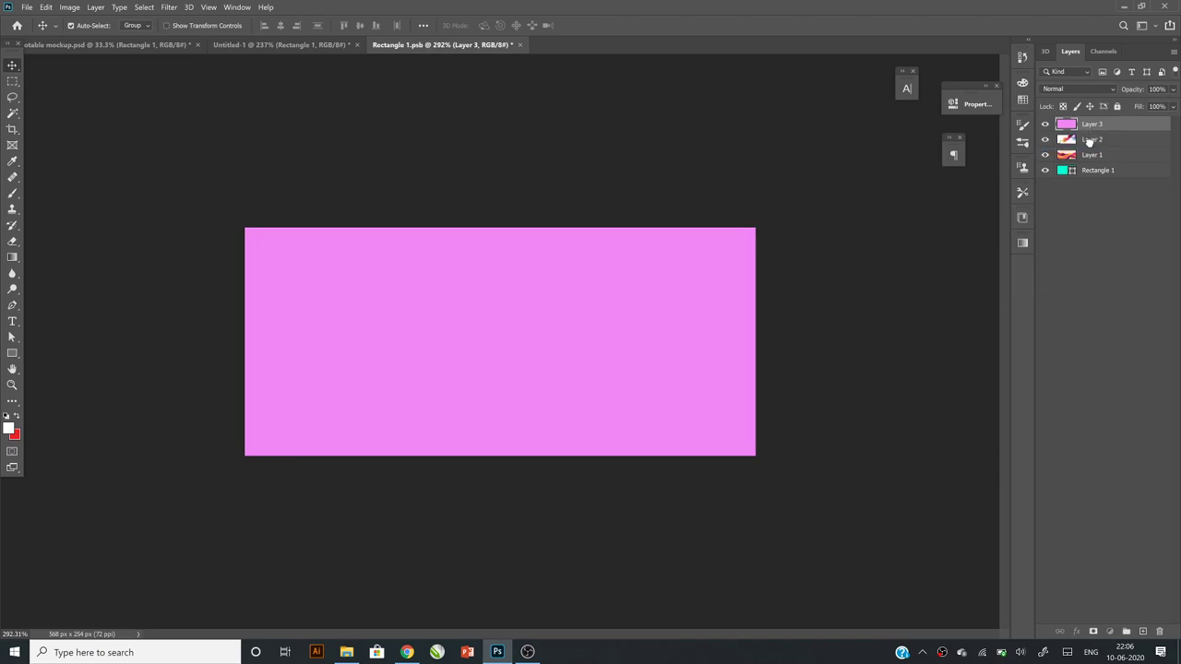
mouse_move(1091, 129)
mouse_down()
mouse_move(1093, 149)
mouse_move(1094, 125)
mouse_up()
Step: Merge Layer 2 into Layer 1, invert its colours, and set its blend mode to Hard Light
key(ctrl+e)
key(ctrl+i)
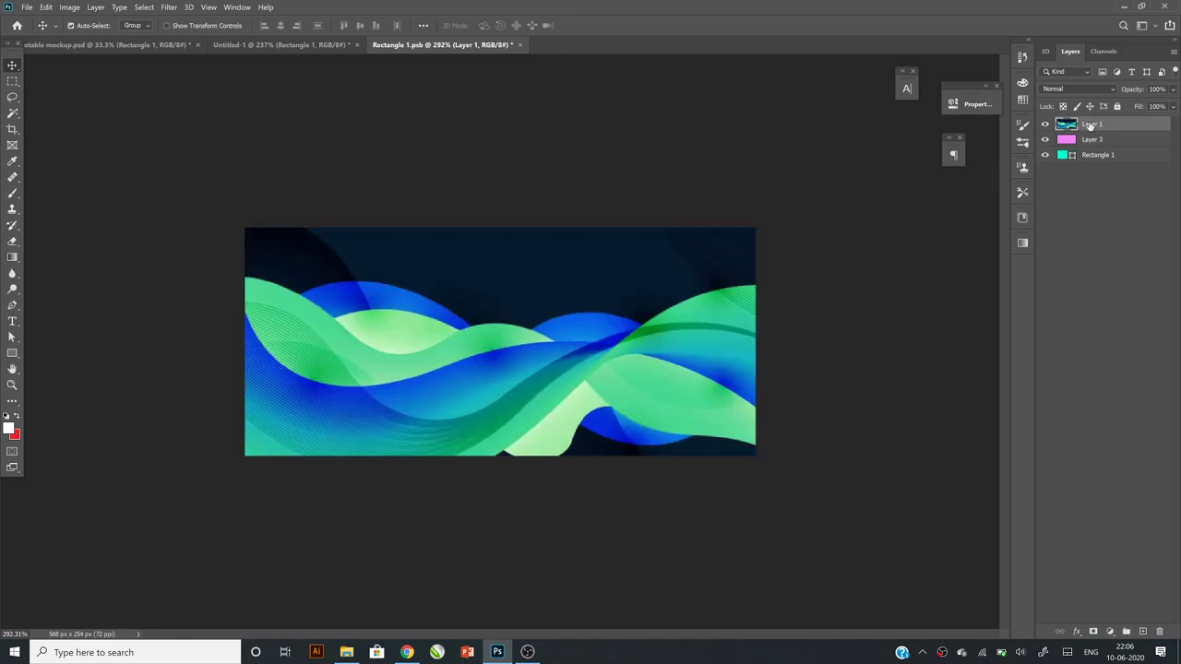
click(1065, 88)
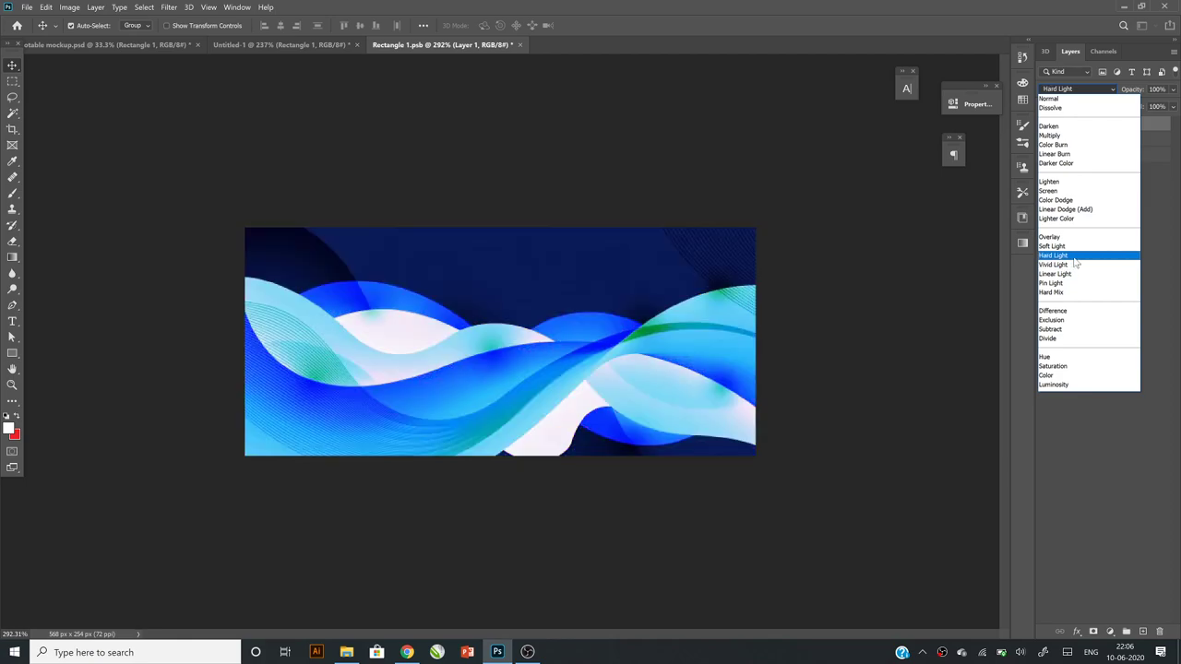
click(1053, 255)
Step: Save the wave artwork, check the bus mockup, then hide Layer 1 and select pink Layer 3
click(27, 7)
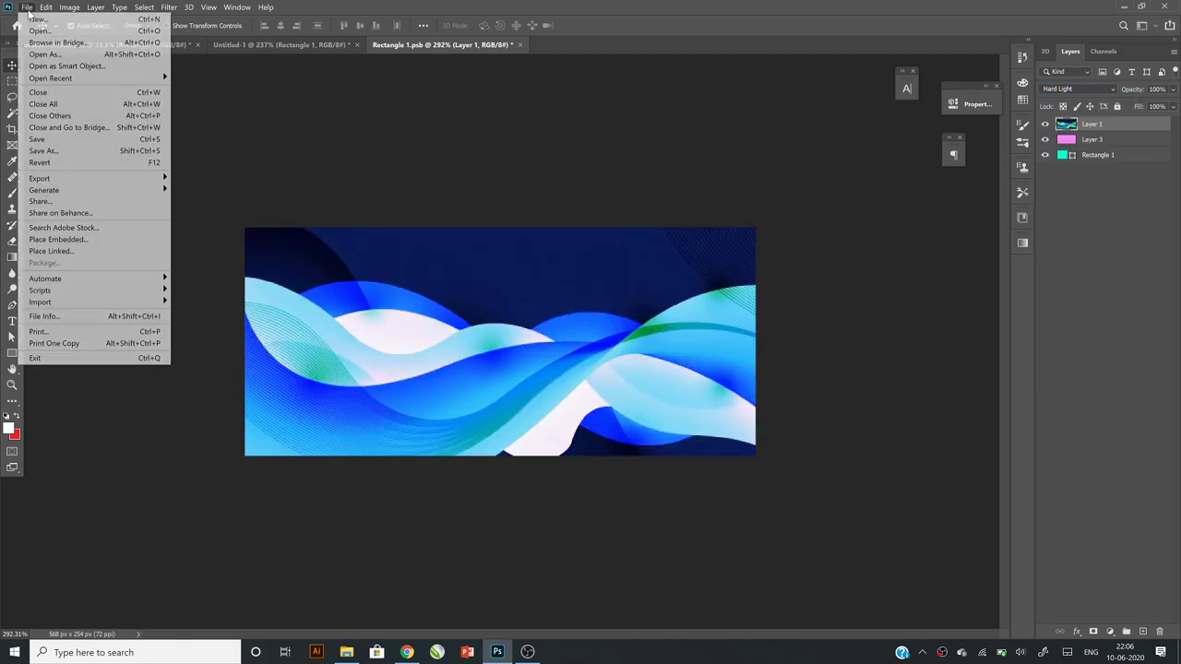
click(36, 140)
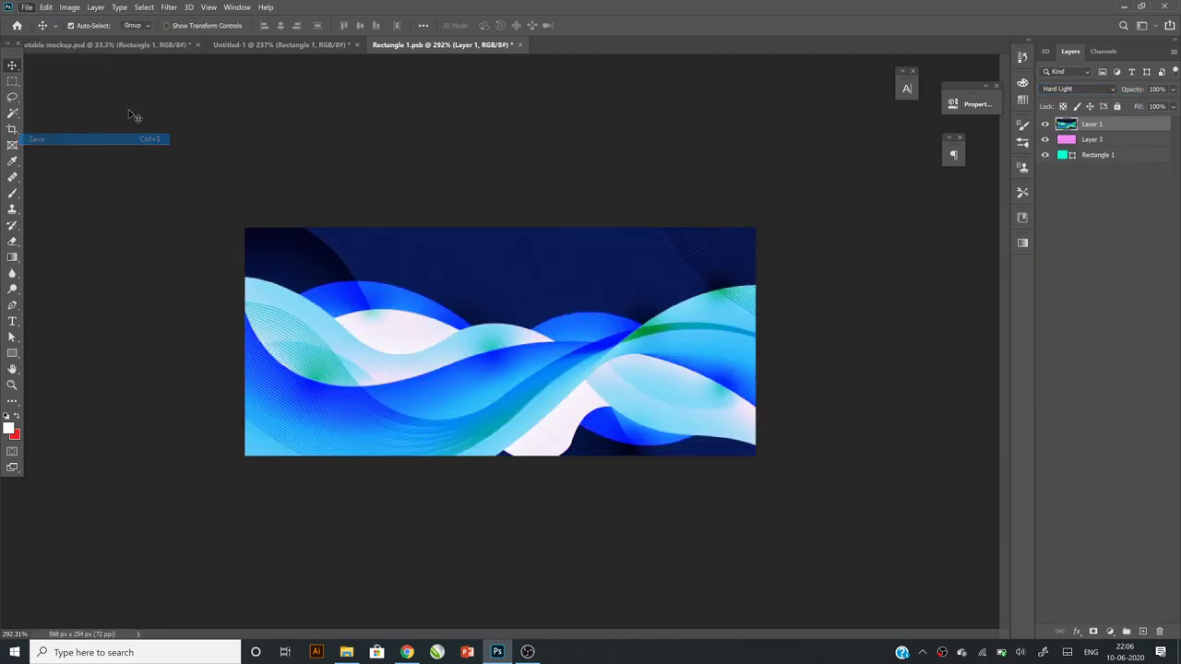
click(271, 47)
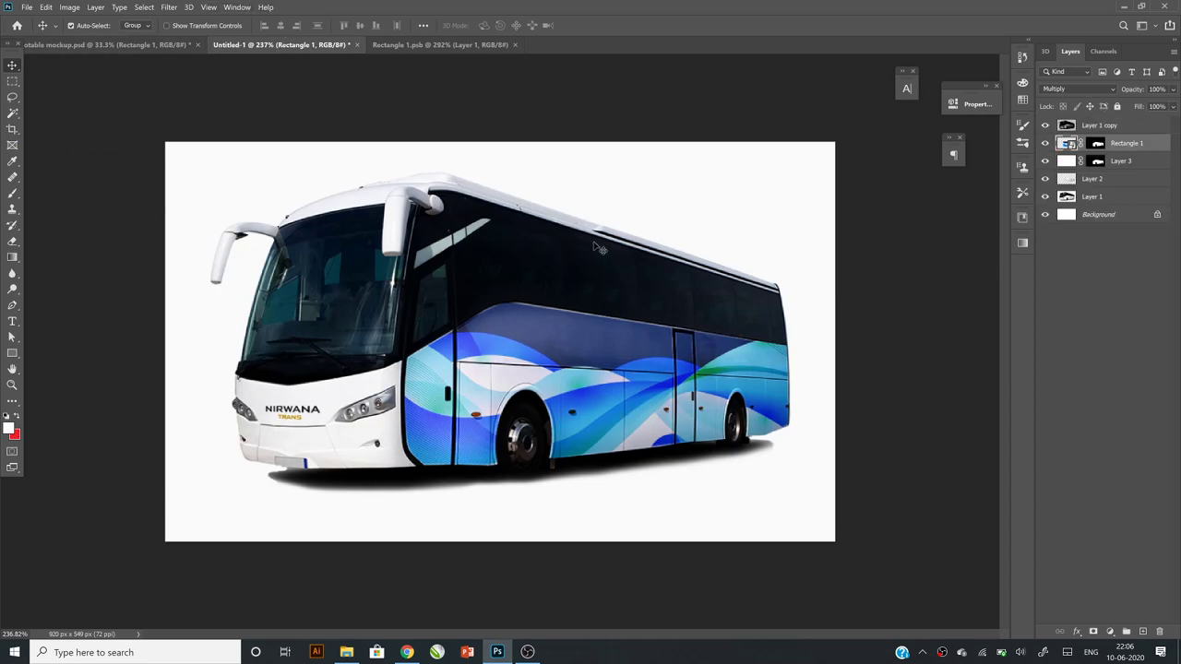
click(434, 45)
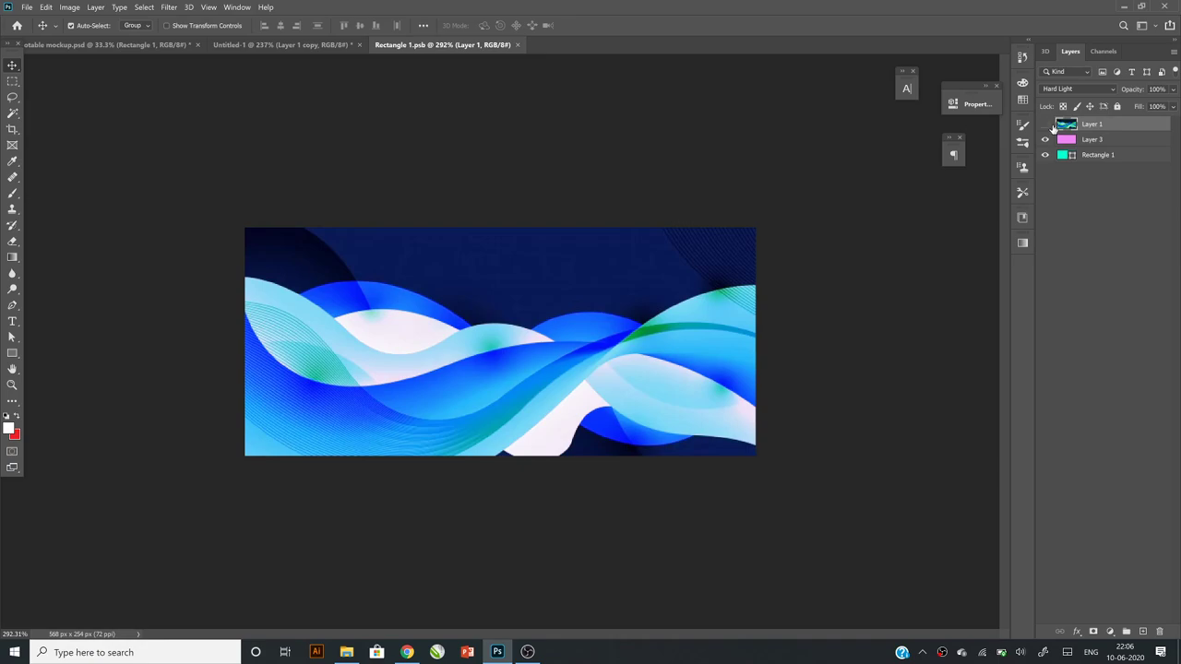
click(1047, 124)
click(1072, 143)
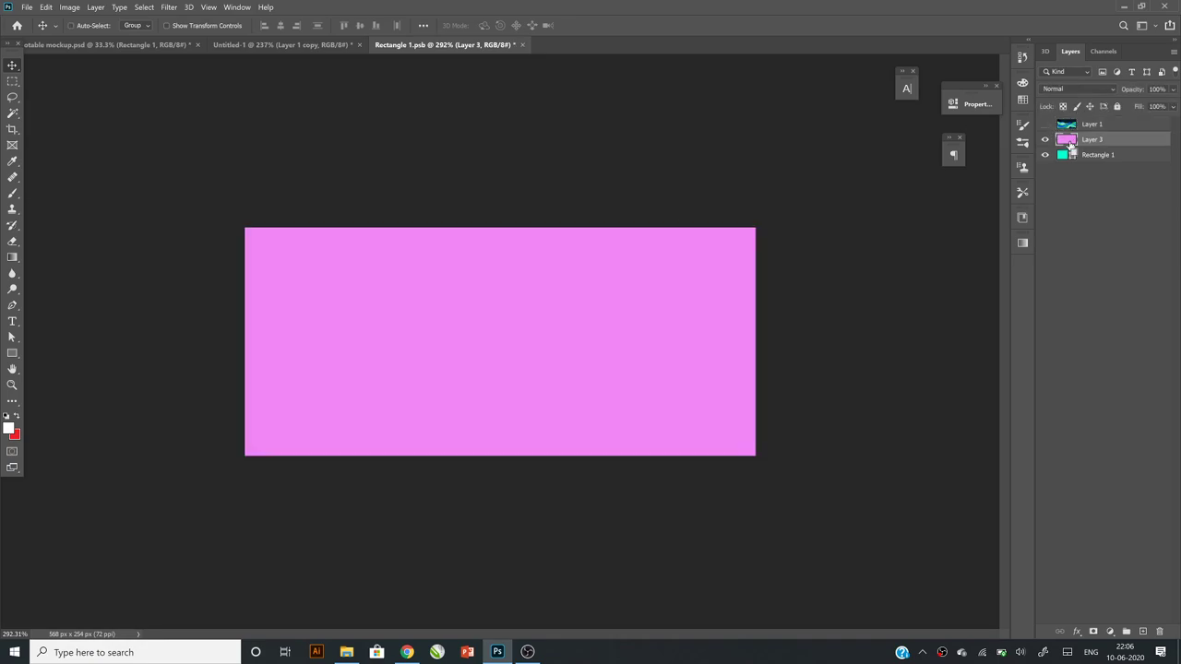
Step: Type the word SPORTS on the pink panel with the Horizontal Type tool
key(ctrl+u)
click(1003, 121)
click(12, 321)
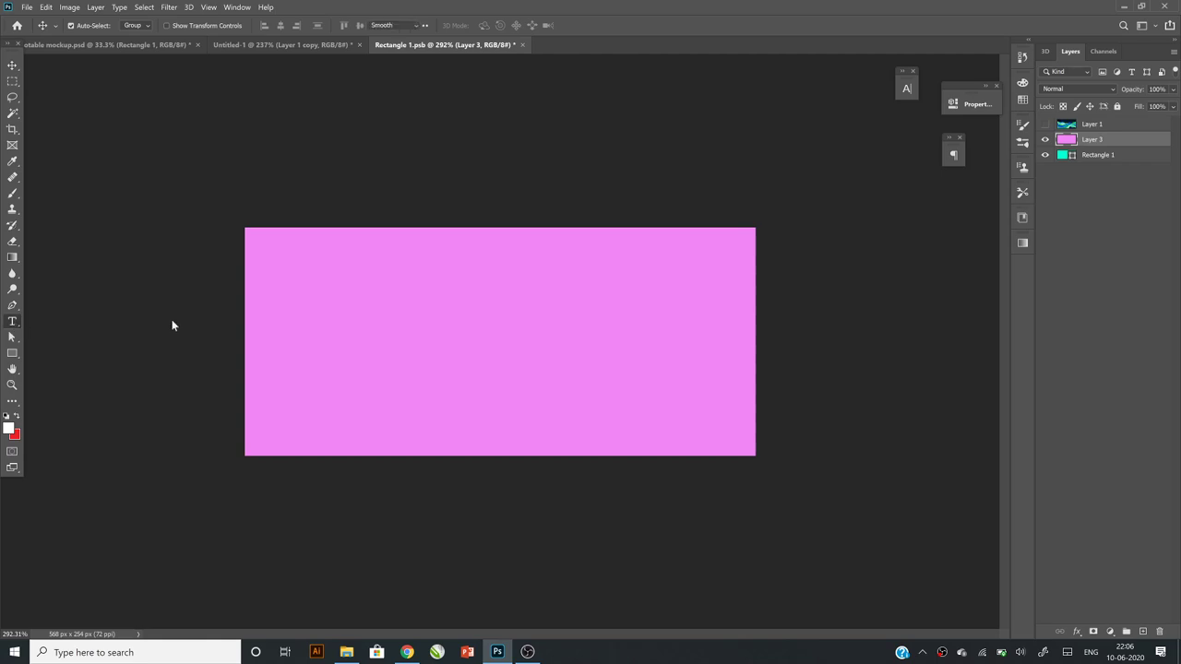
click(343, 333)
text(SPO)
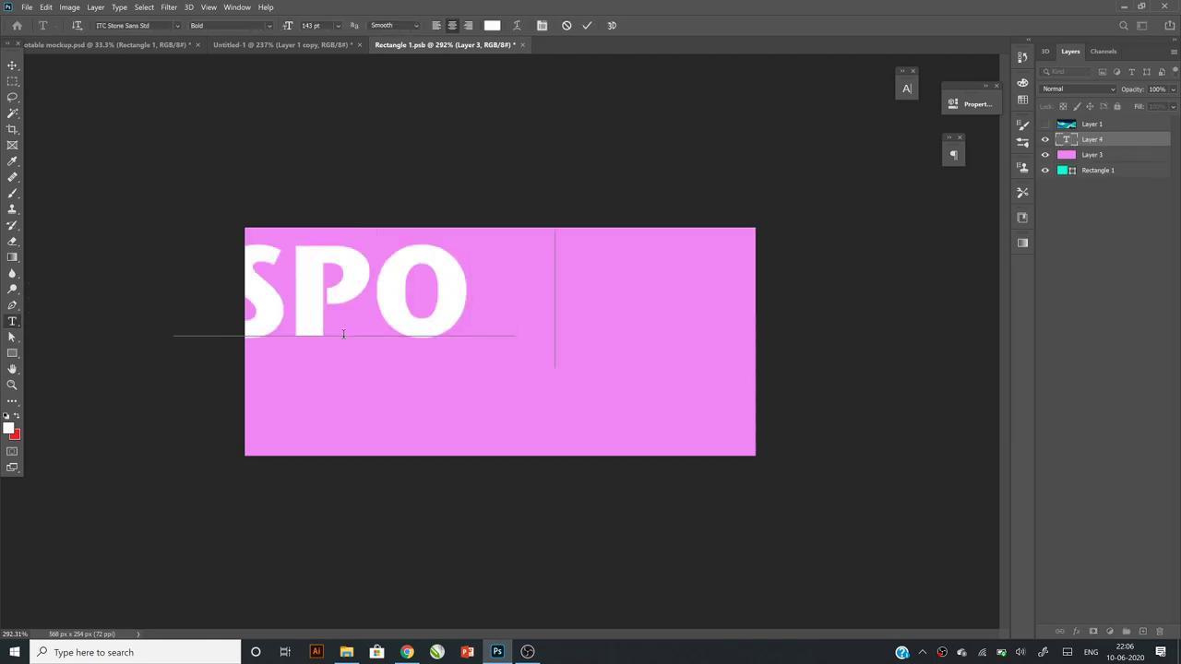
text(RTS)
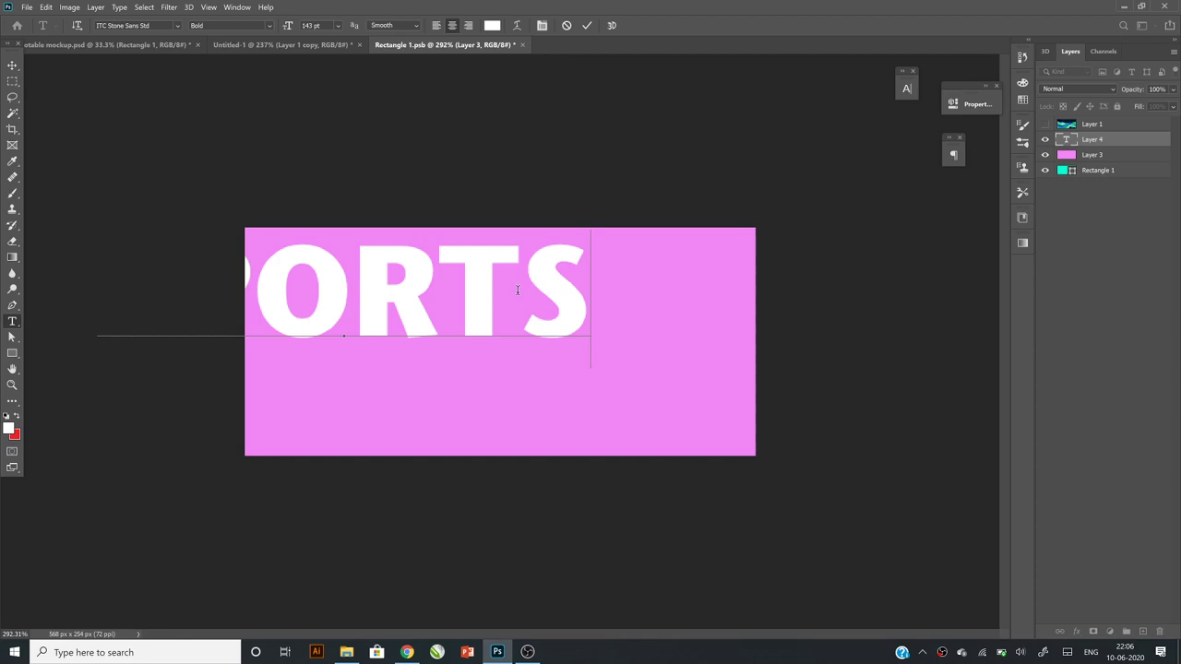
Step: Set the SPORTS text to 80 pt, commit it, and move it right toward the centre
key(ctrl+a)
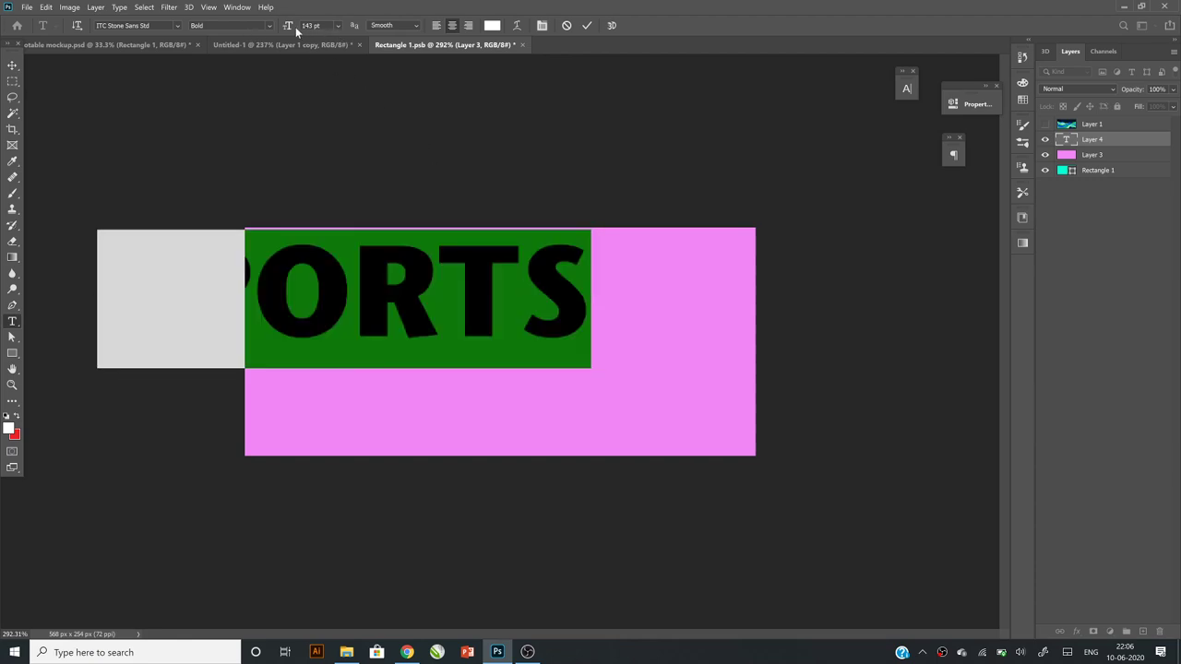
drag(295, 30, 253, 33)
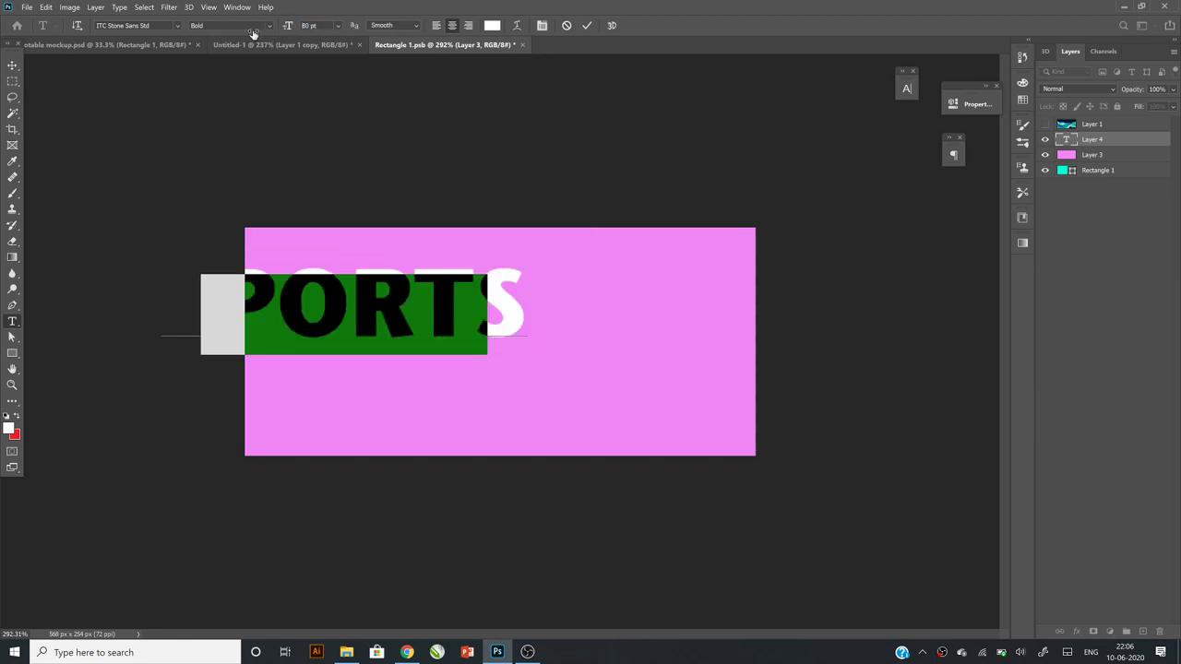
click(8, 67)
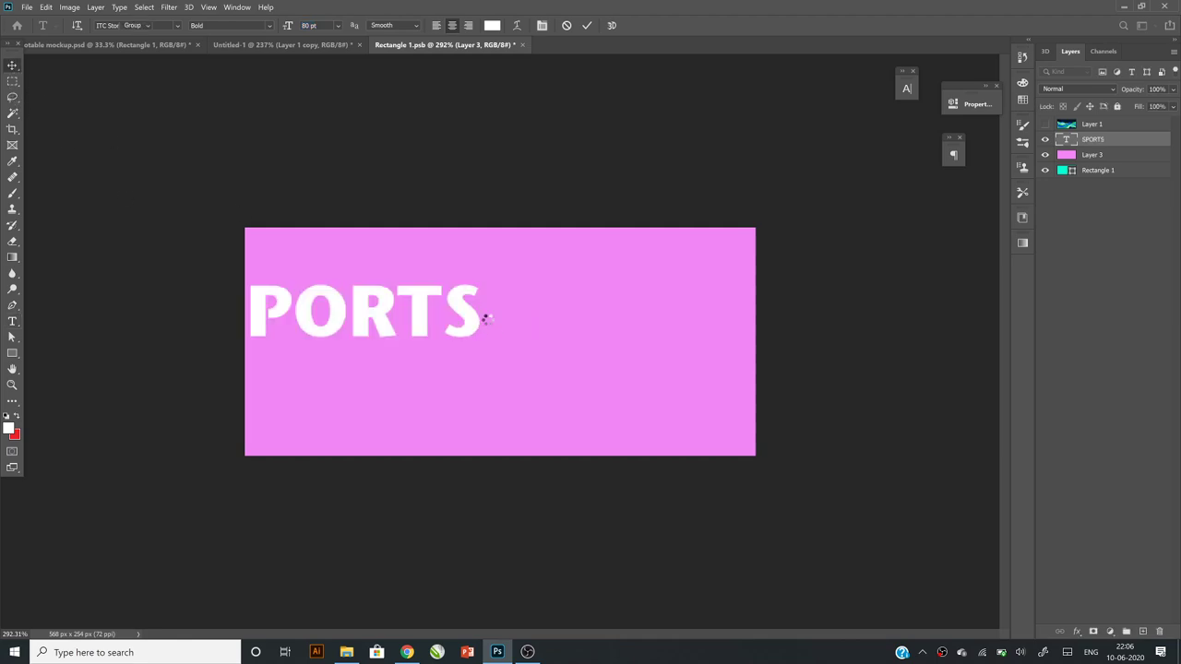
mouse_move(606, 351)
mouse_down()
mouse_move(624, 330)
mouse_move(625, 347)
mouse_up()
click(27, 7)
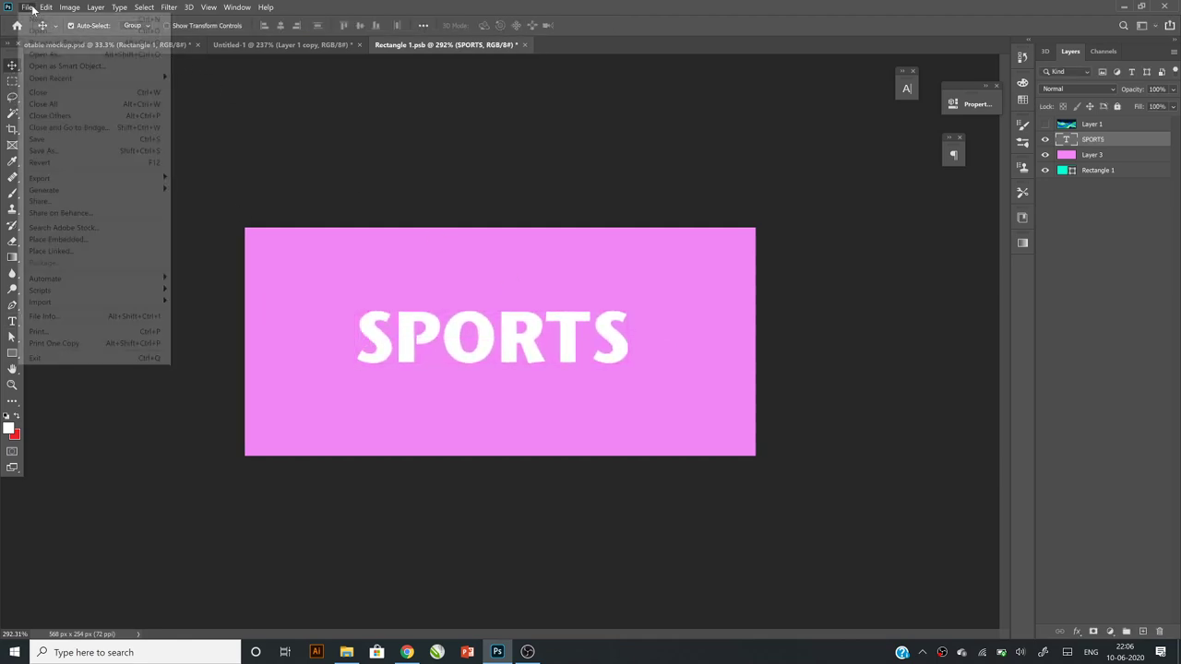
Step: Save the SPORTS artwork, check it on the bus mockup, and nudge the text right and down
click(55, 138)
click(244, 47)
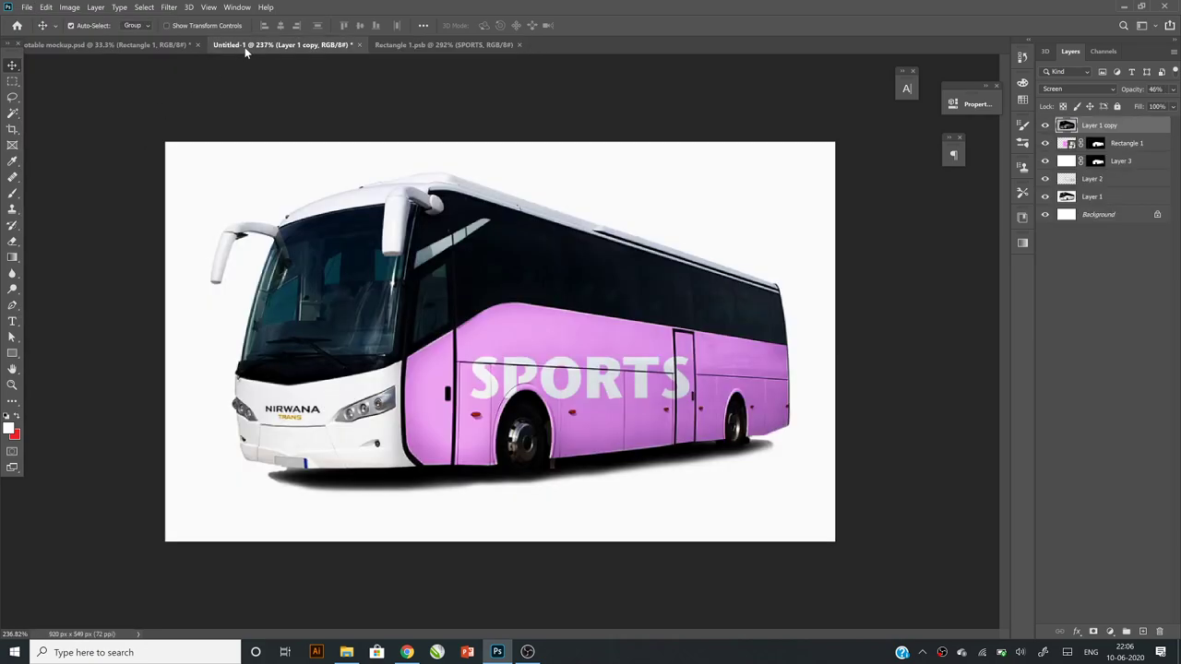
click(432, 45)
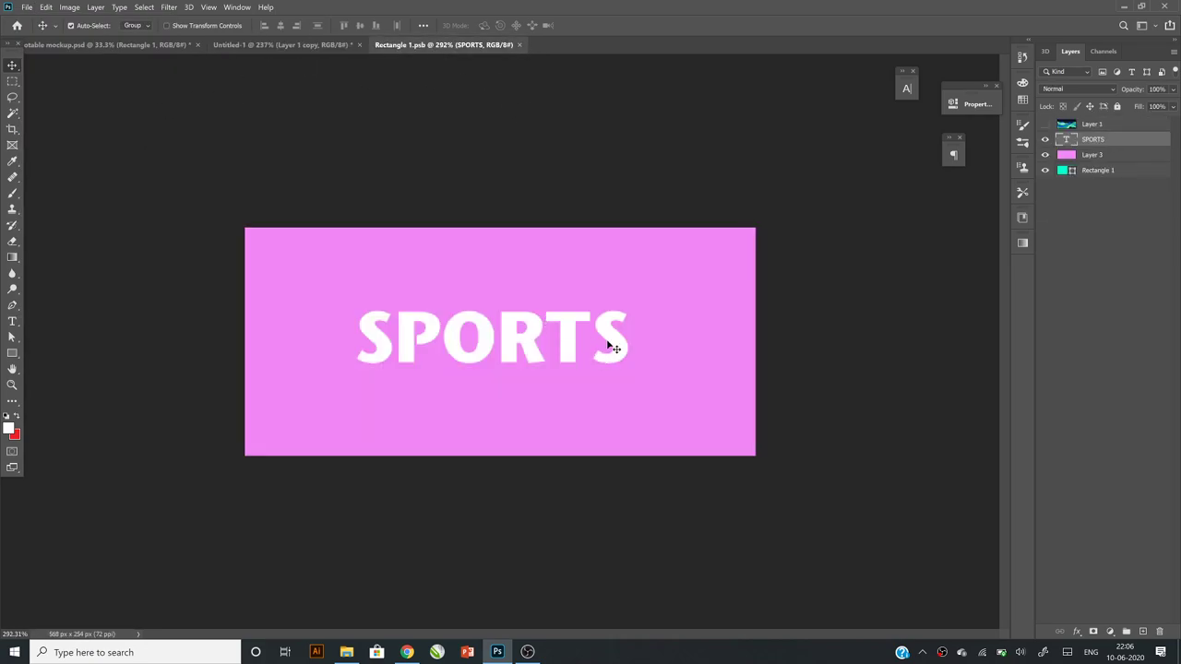
drag(606, 343, 628, 356)
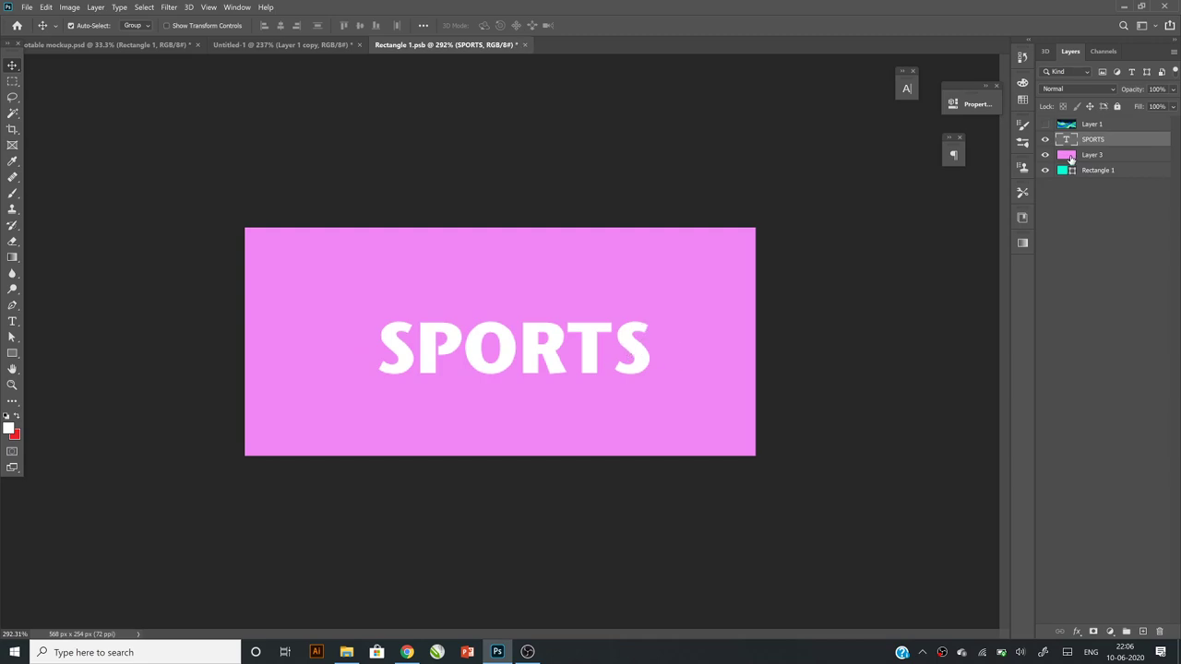
Step: Show the Hard Light wave Layer 1 at 25% opacity and save
click(1045, 127)
click(1046, 125)
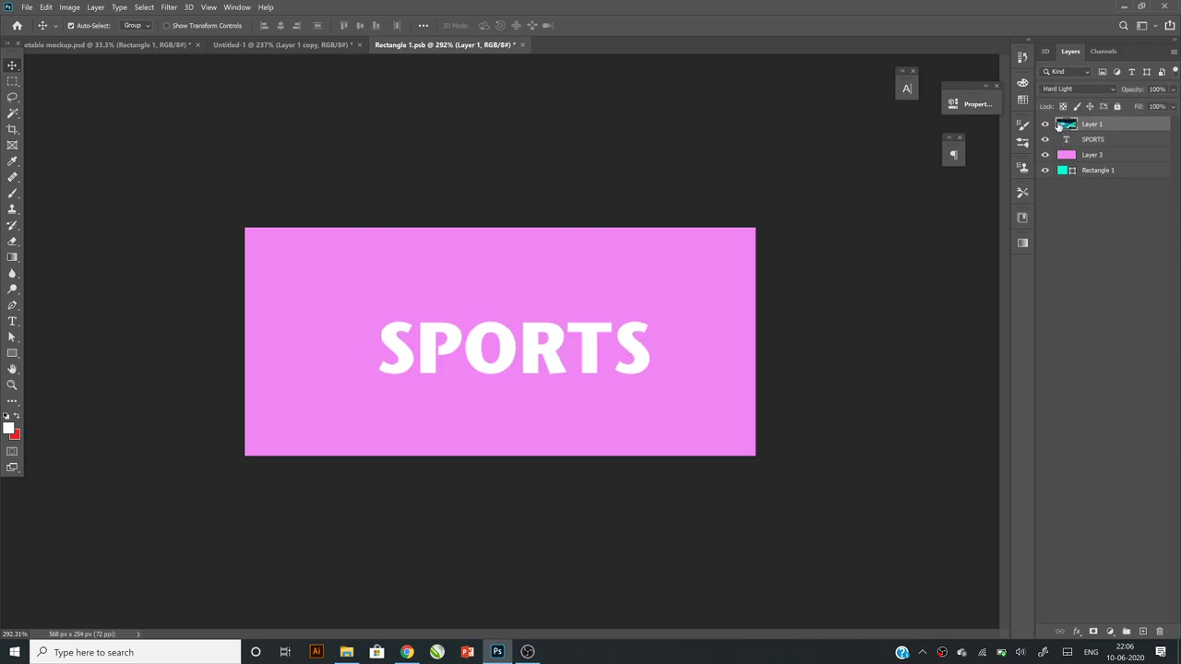
click(1069, 88)
click(1173, 88)
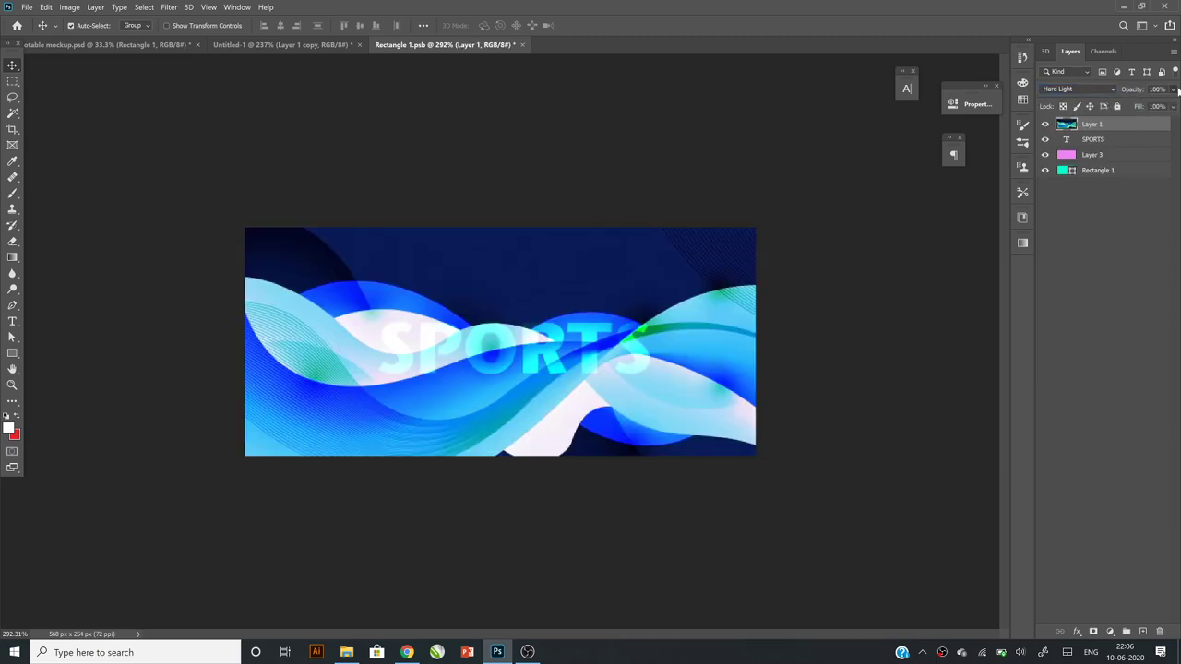
drag(1166, 102, 1129, 104)
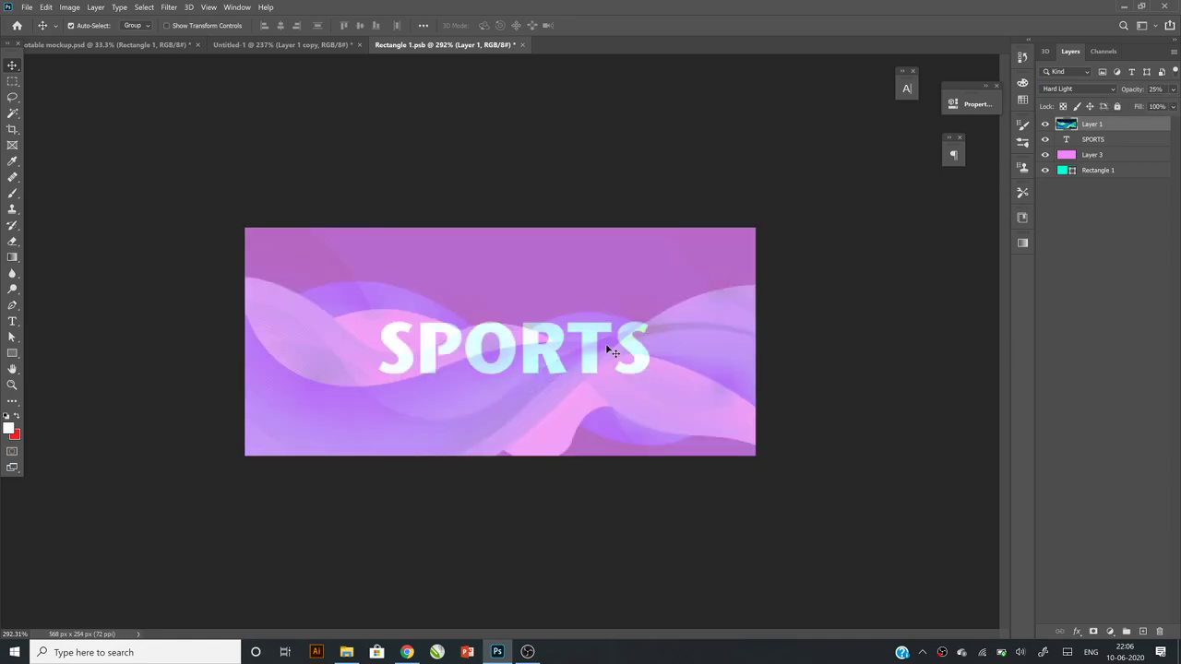
key(ctrl+s)
Step: Reposition the waves, put them below the SPORTS layer, realign the text, save, and view the bus
click(291, 45)
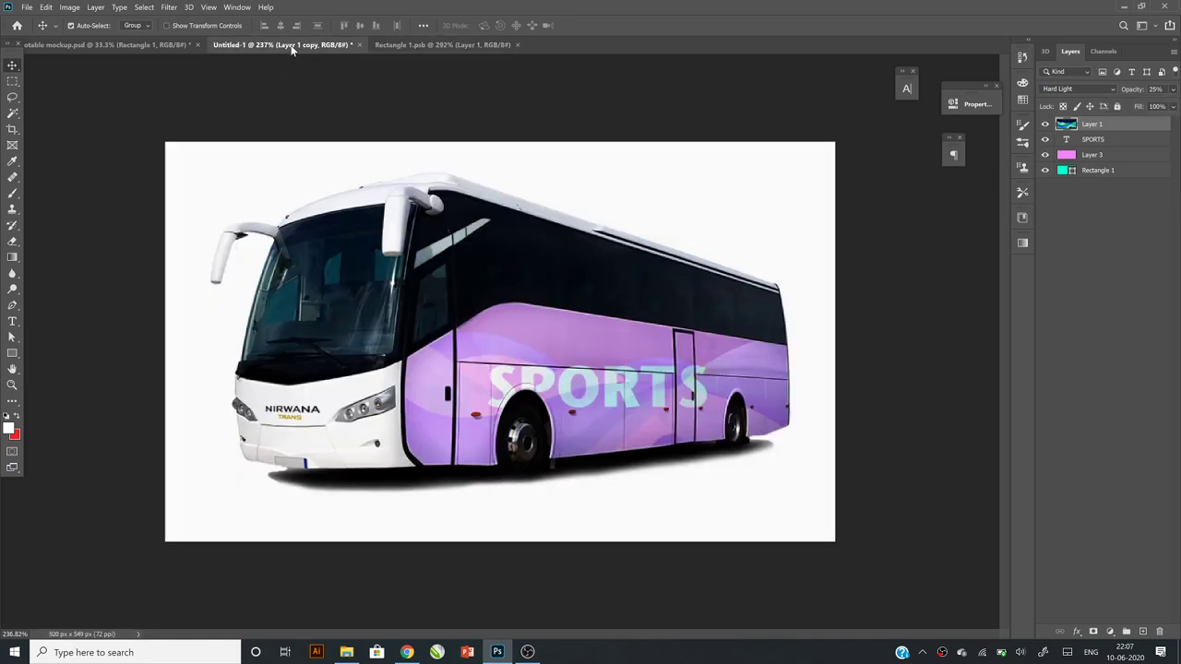
click(434, 44)
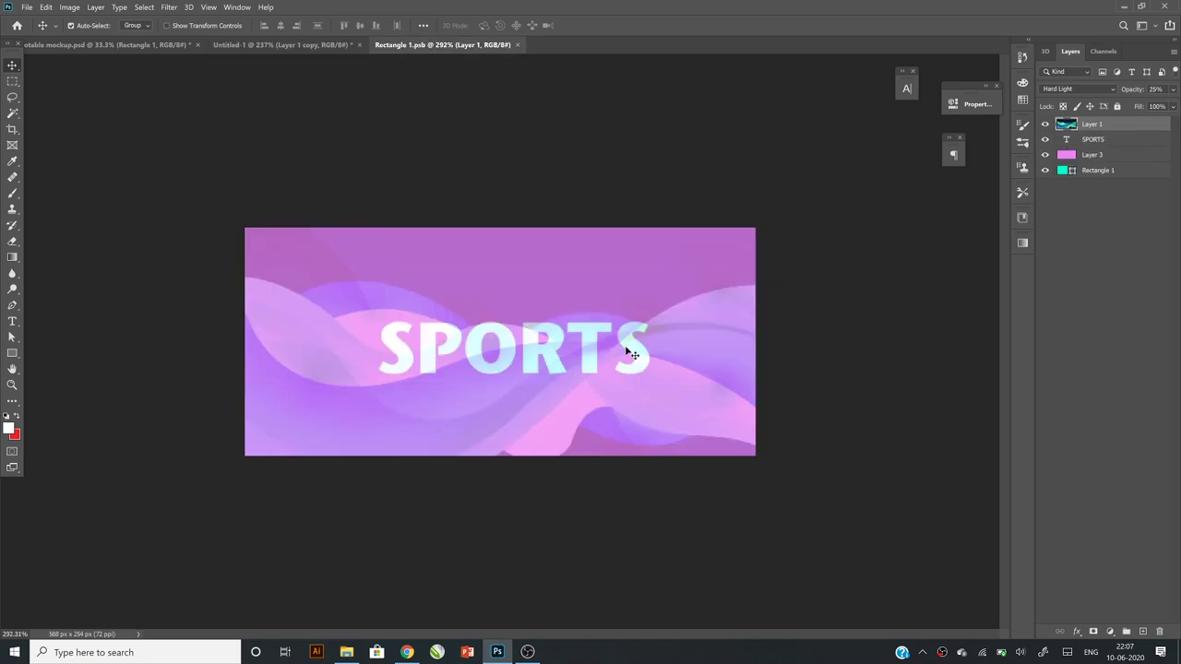
mouse_move(635, 366)
mouse_down()
mouse_move(662, 382)
mouse_move(605, 333)
mouse_up()
drag(1113, 147, 1107, 151)
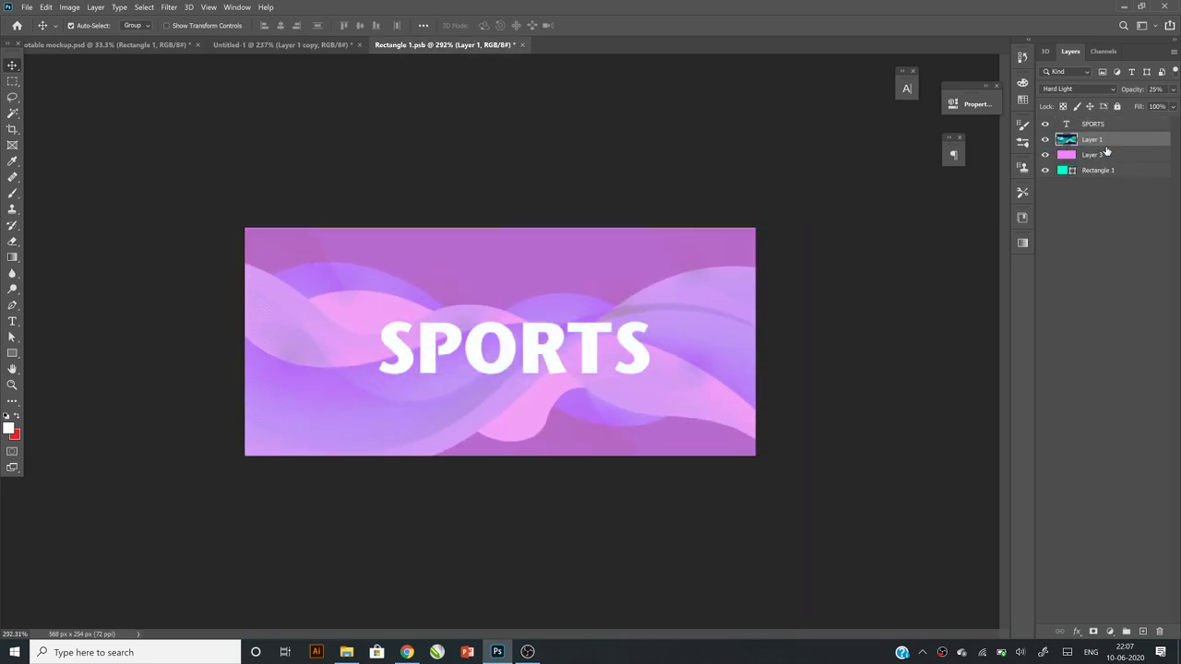
drag(566, 358, 624, 351)
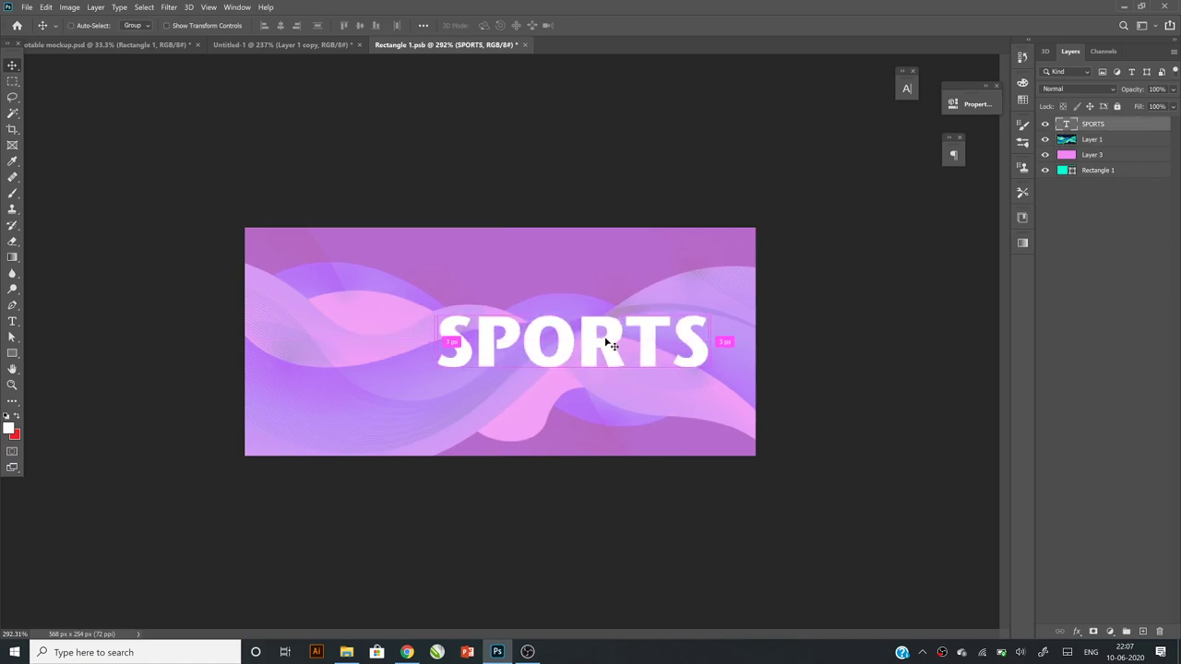
key(ctrl+s)
click(277, 45)
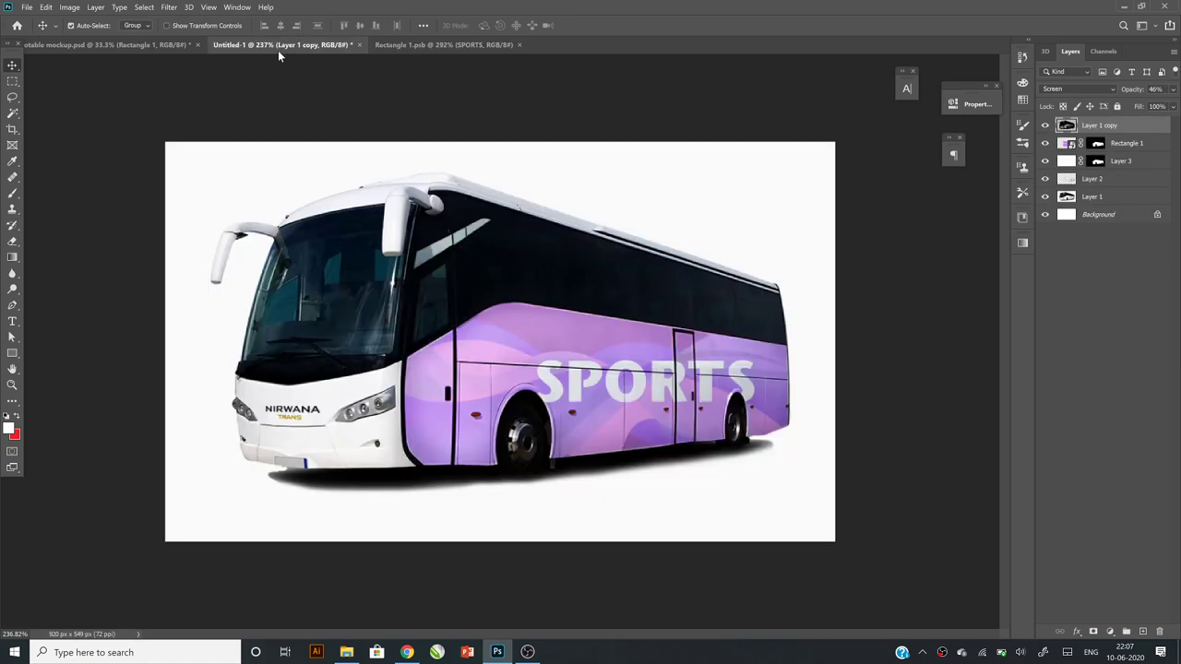